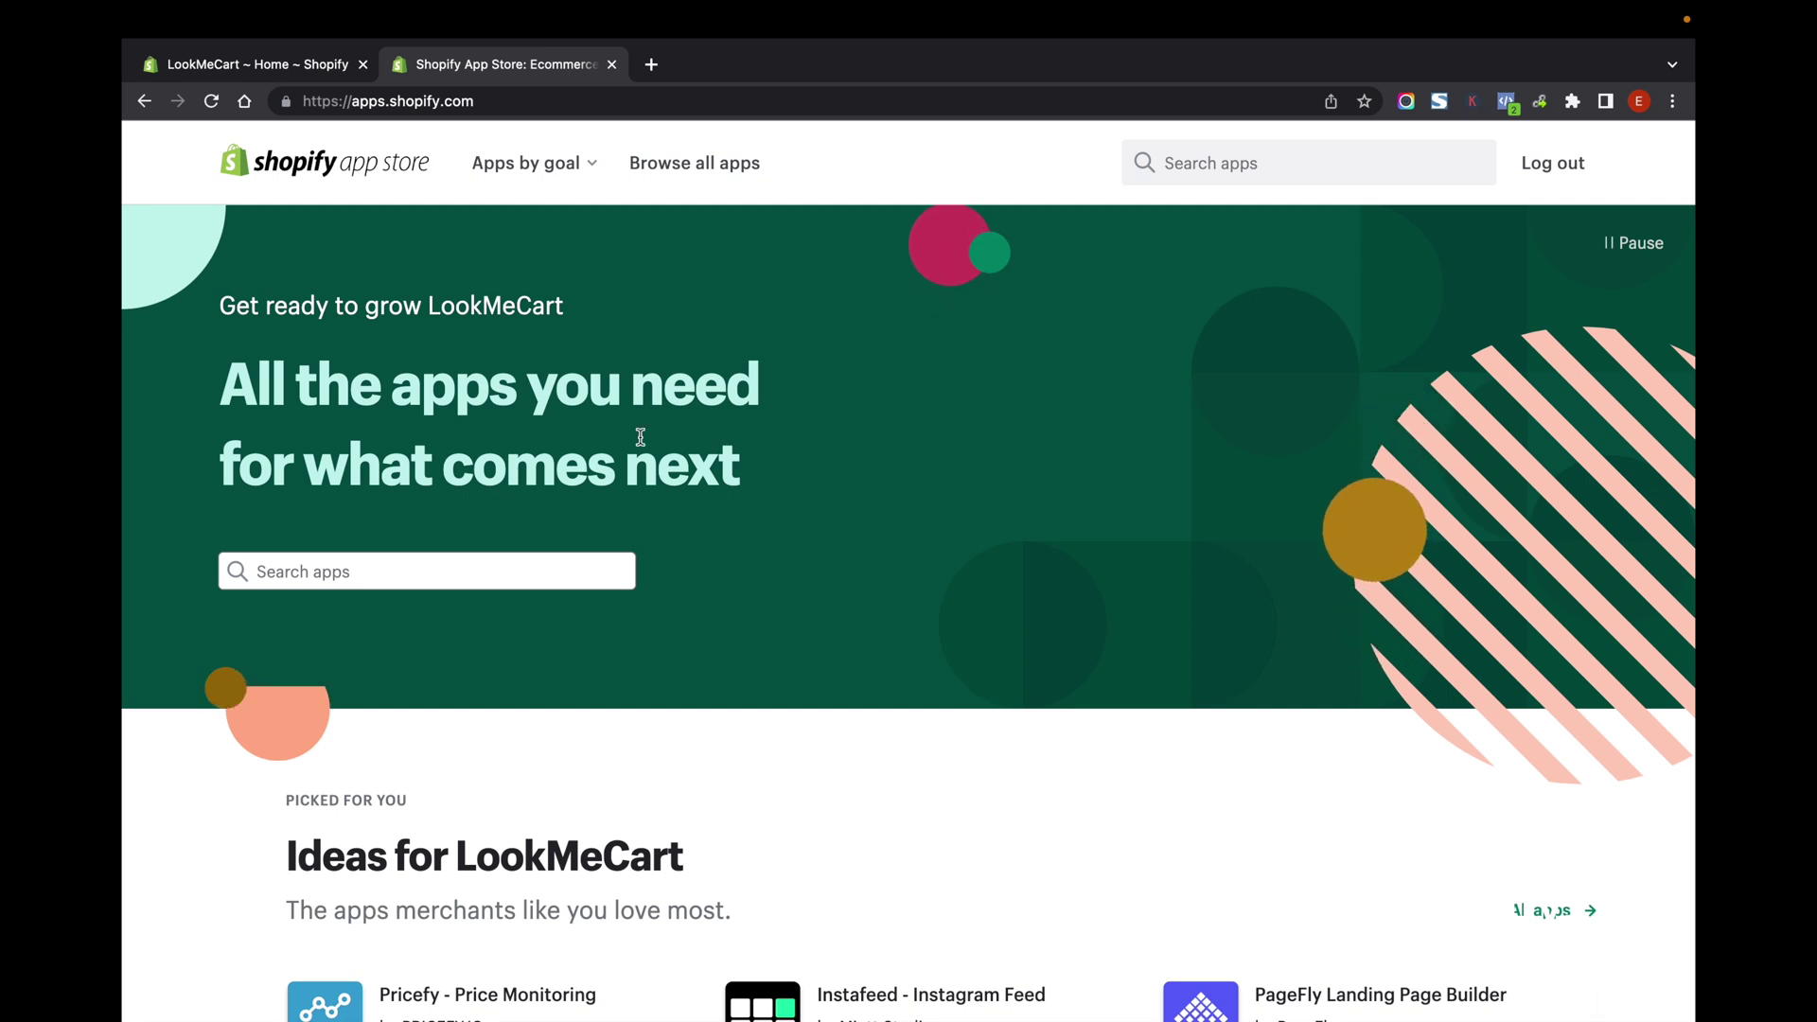
# Open the Bundles Product+Bundle Builder listing by KaktusApps from the recent 'kaktus-bundles' search
pyautogui.press('super+l')
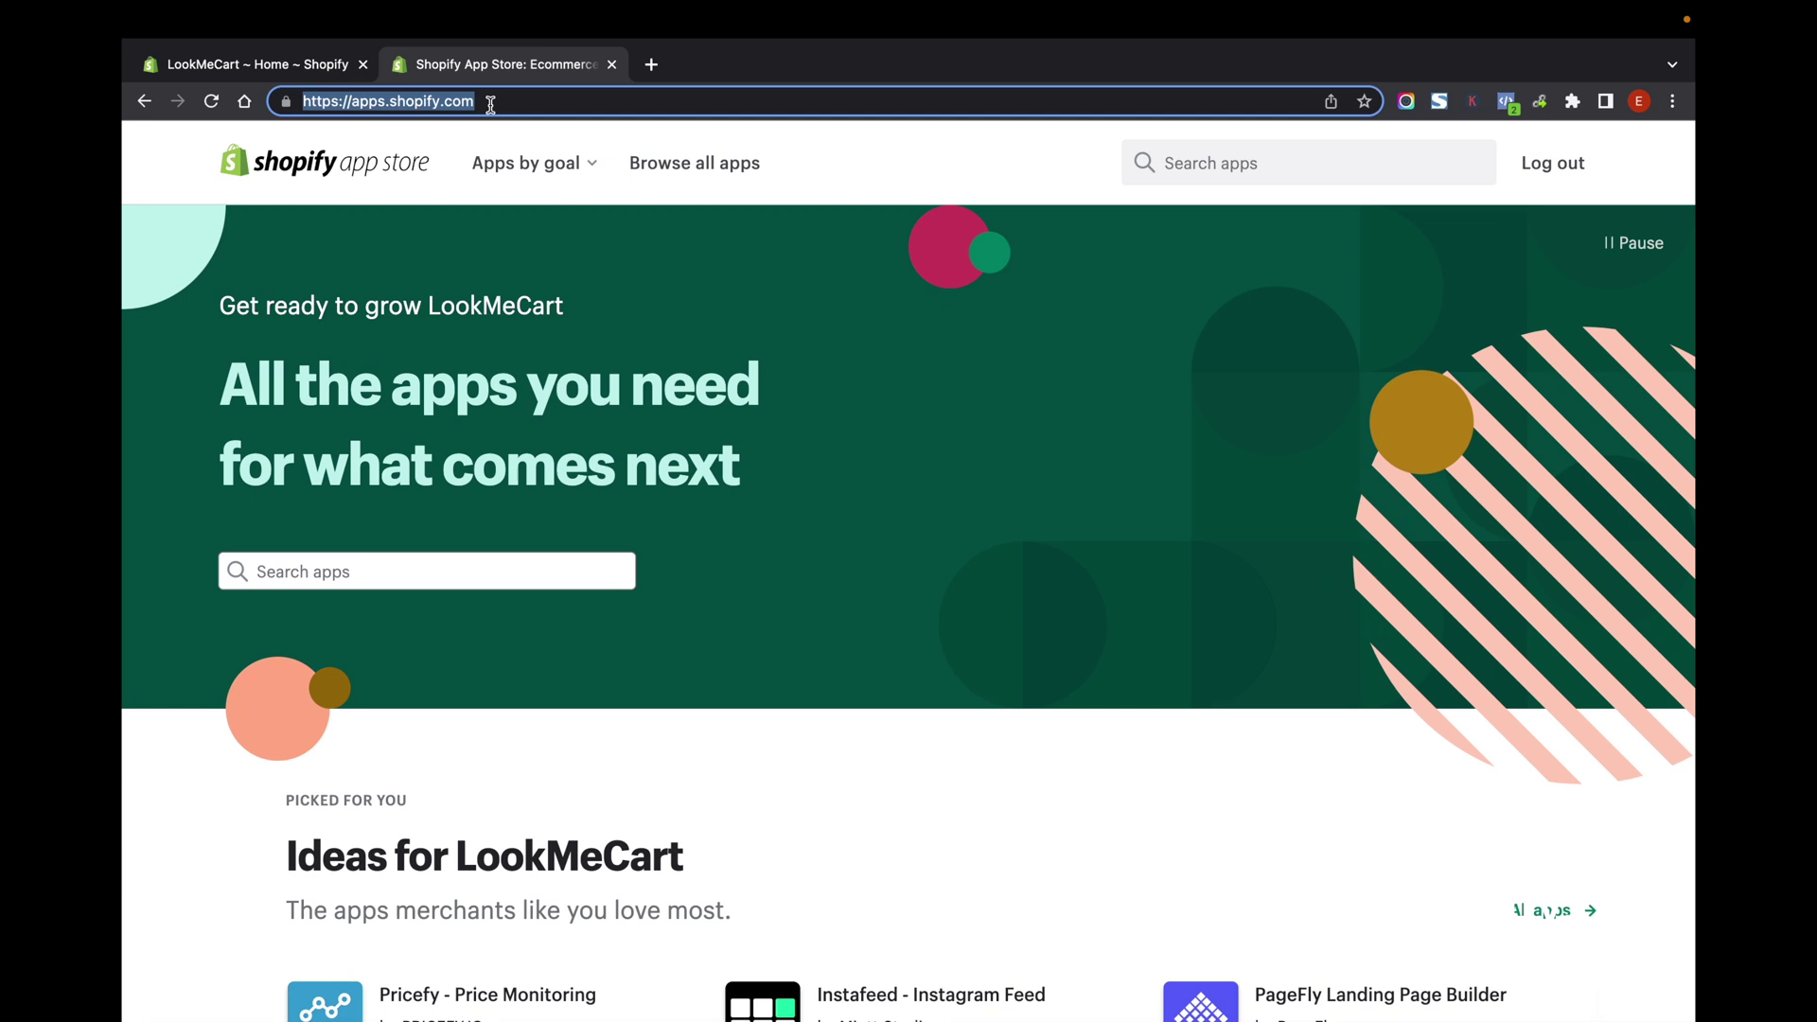
pyautogui.click(1249, 169)
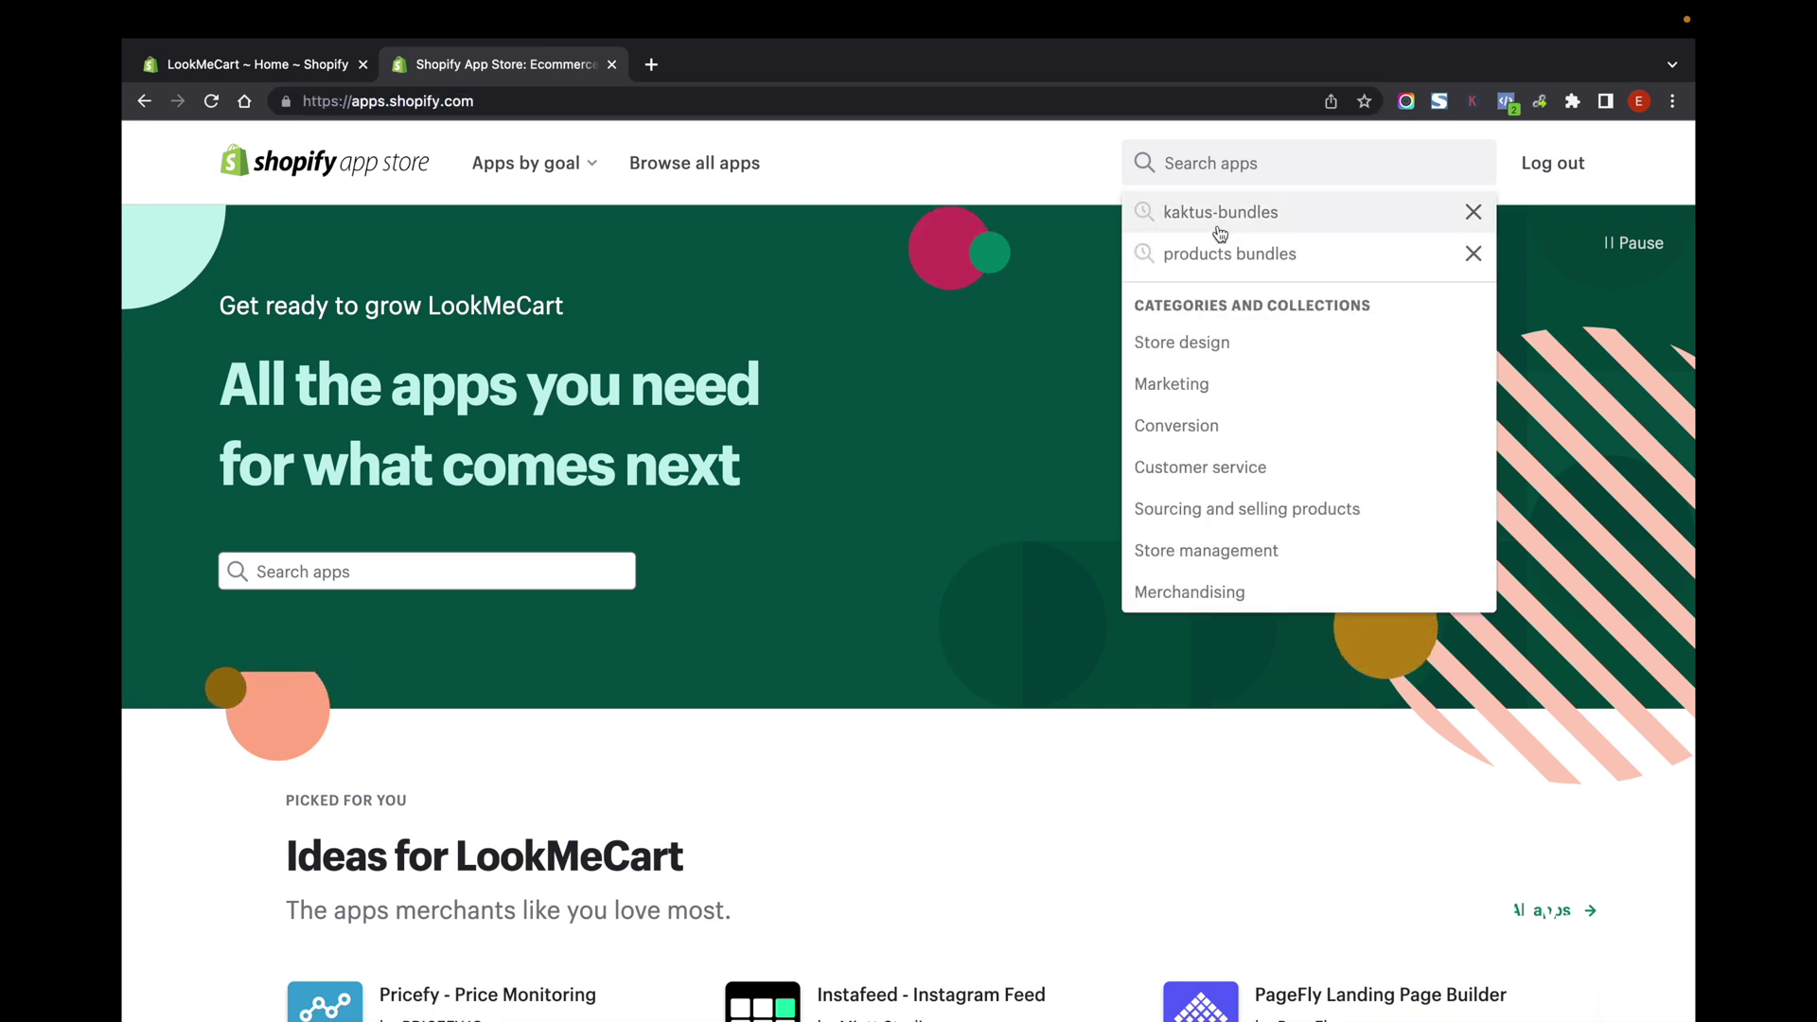
pyautogui.press('Escape')
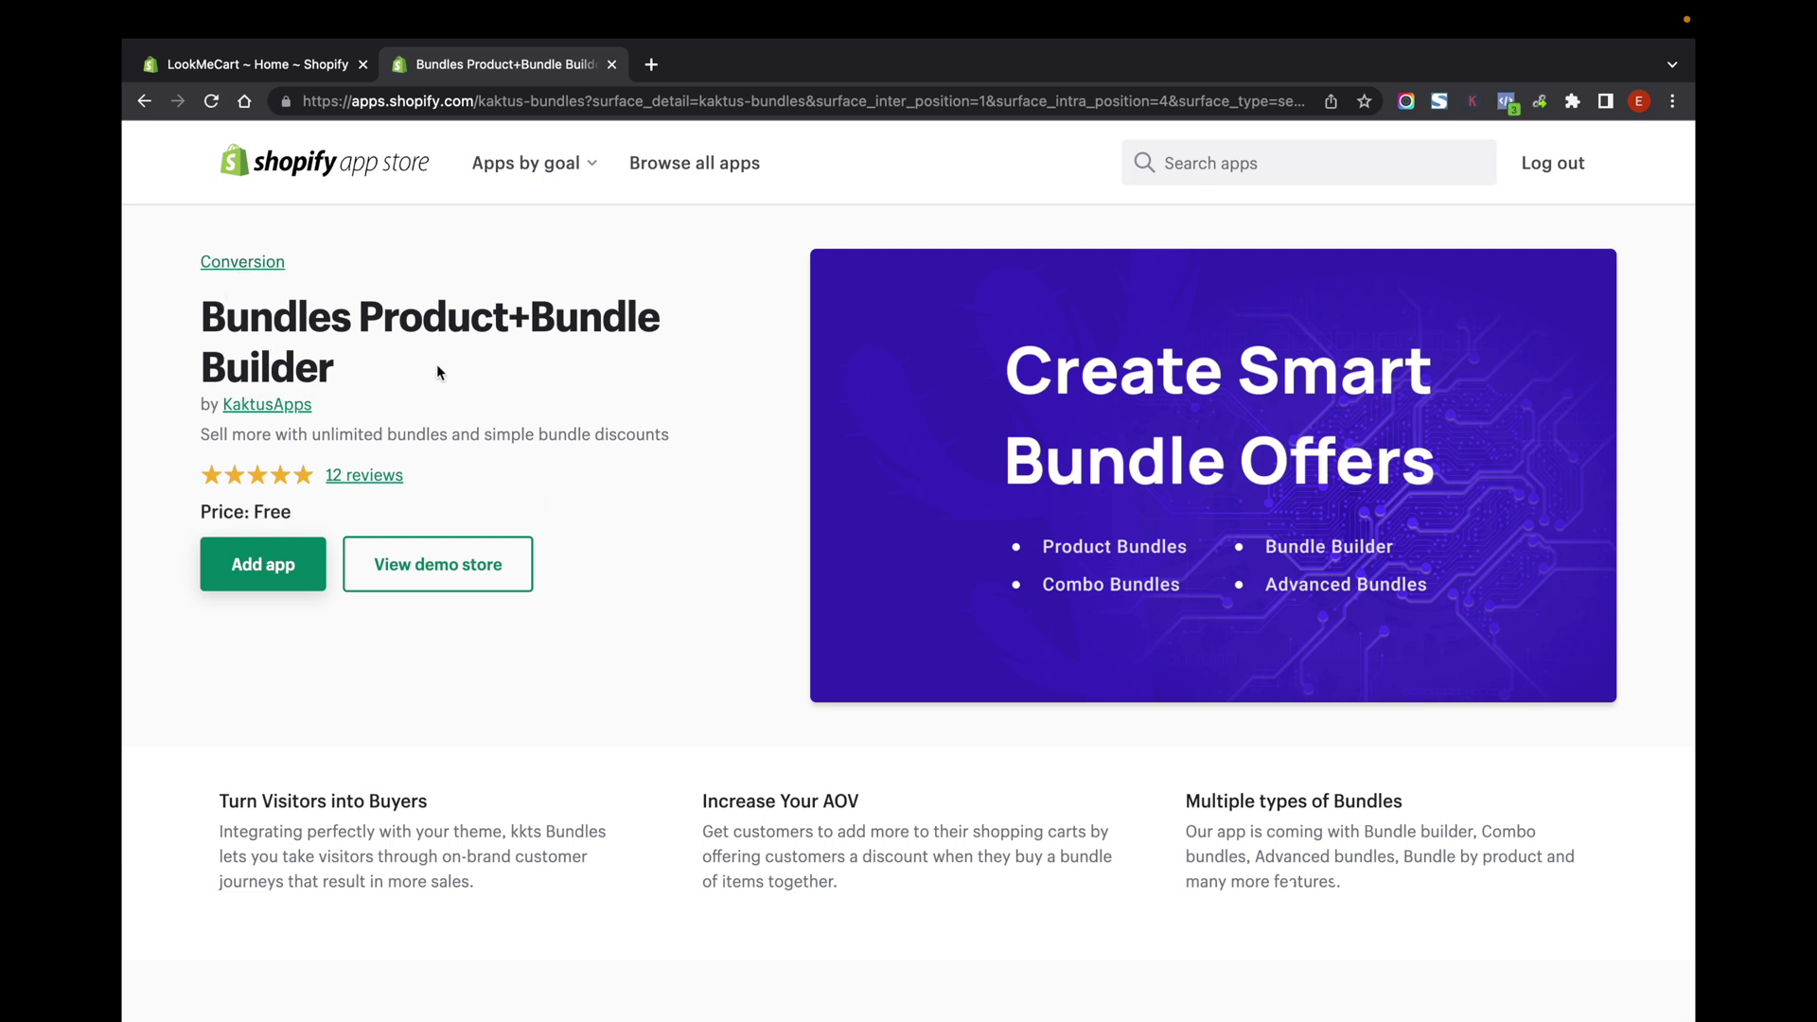
# Add the Bundles app and approve its installation on the LookMeCart store
pyautogui.click(270, 569)
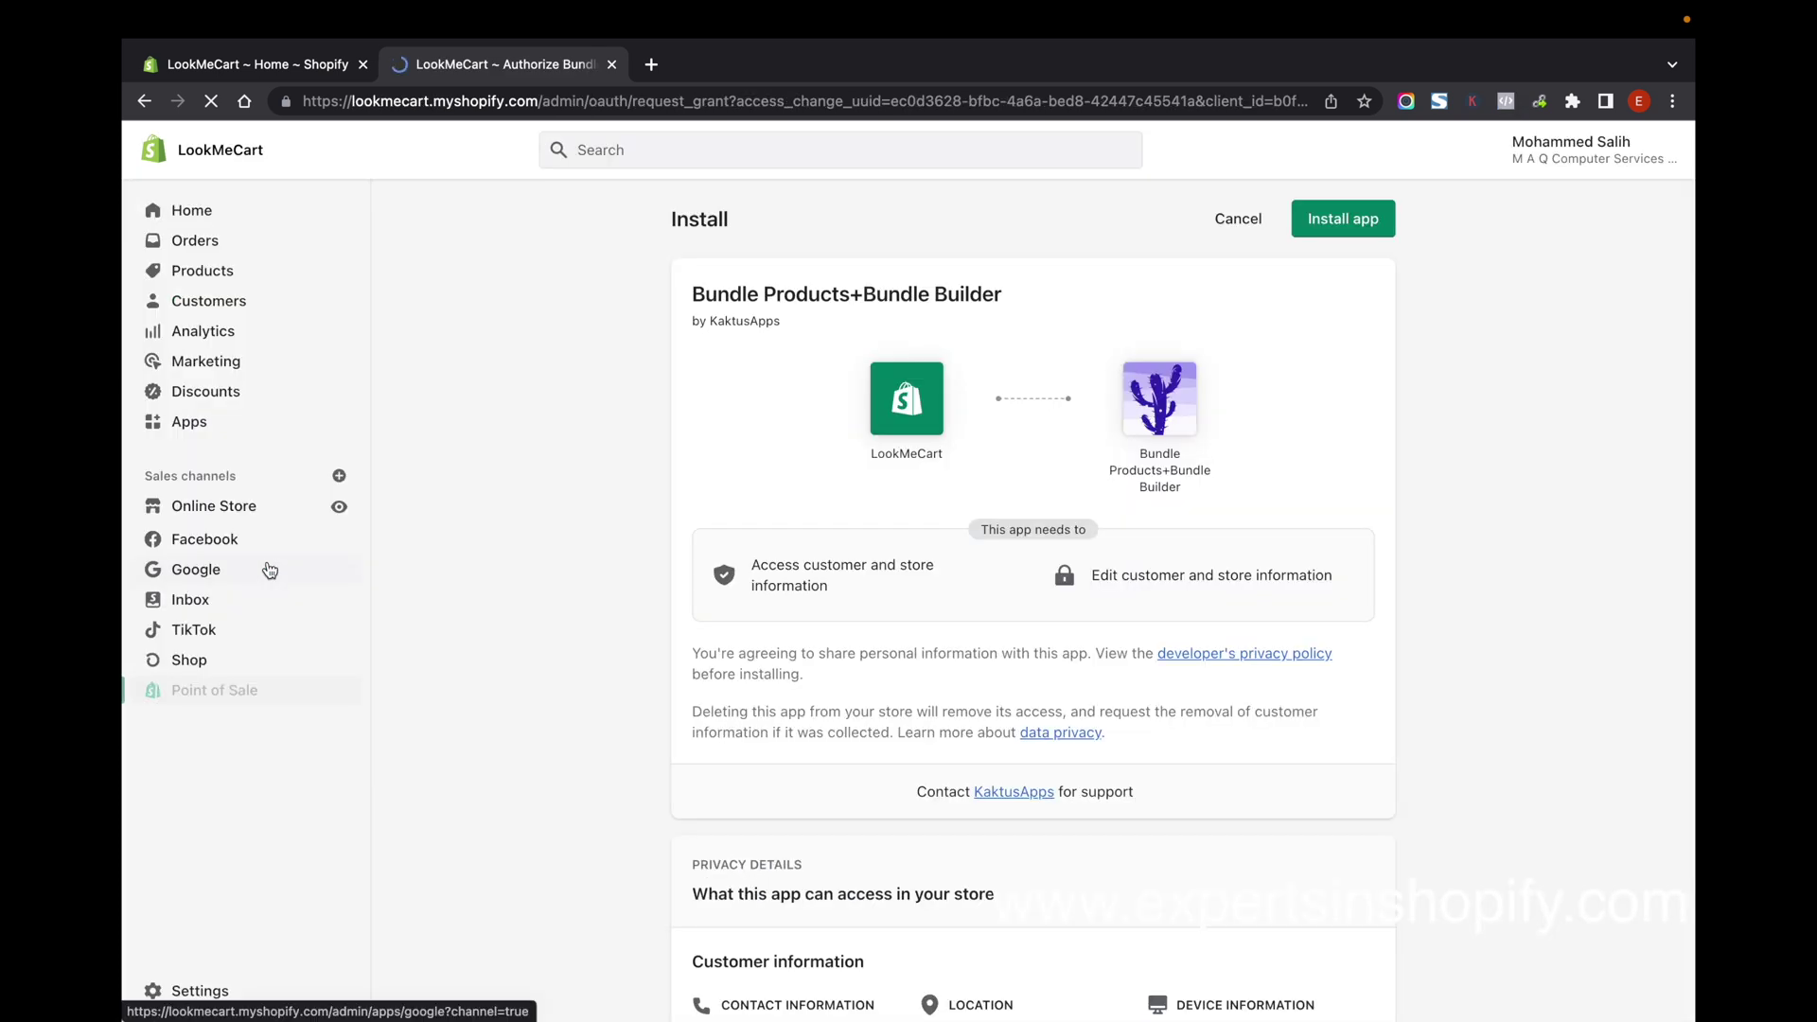
pyautogui.click(1358, 212)
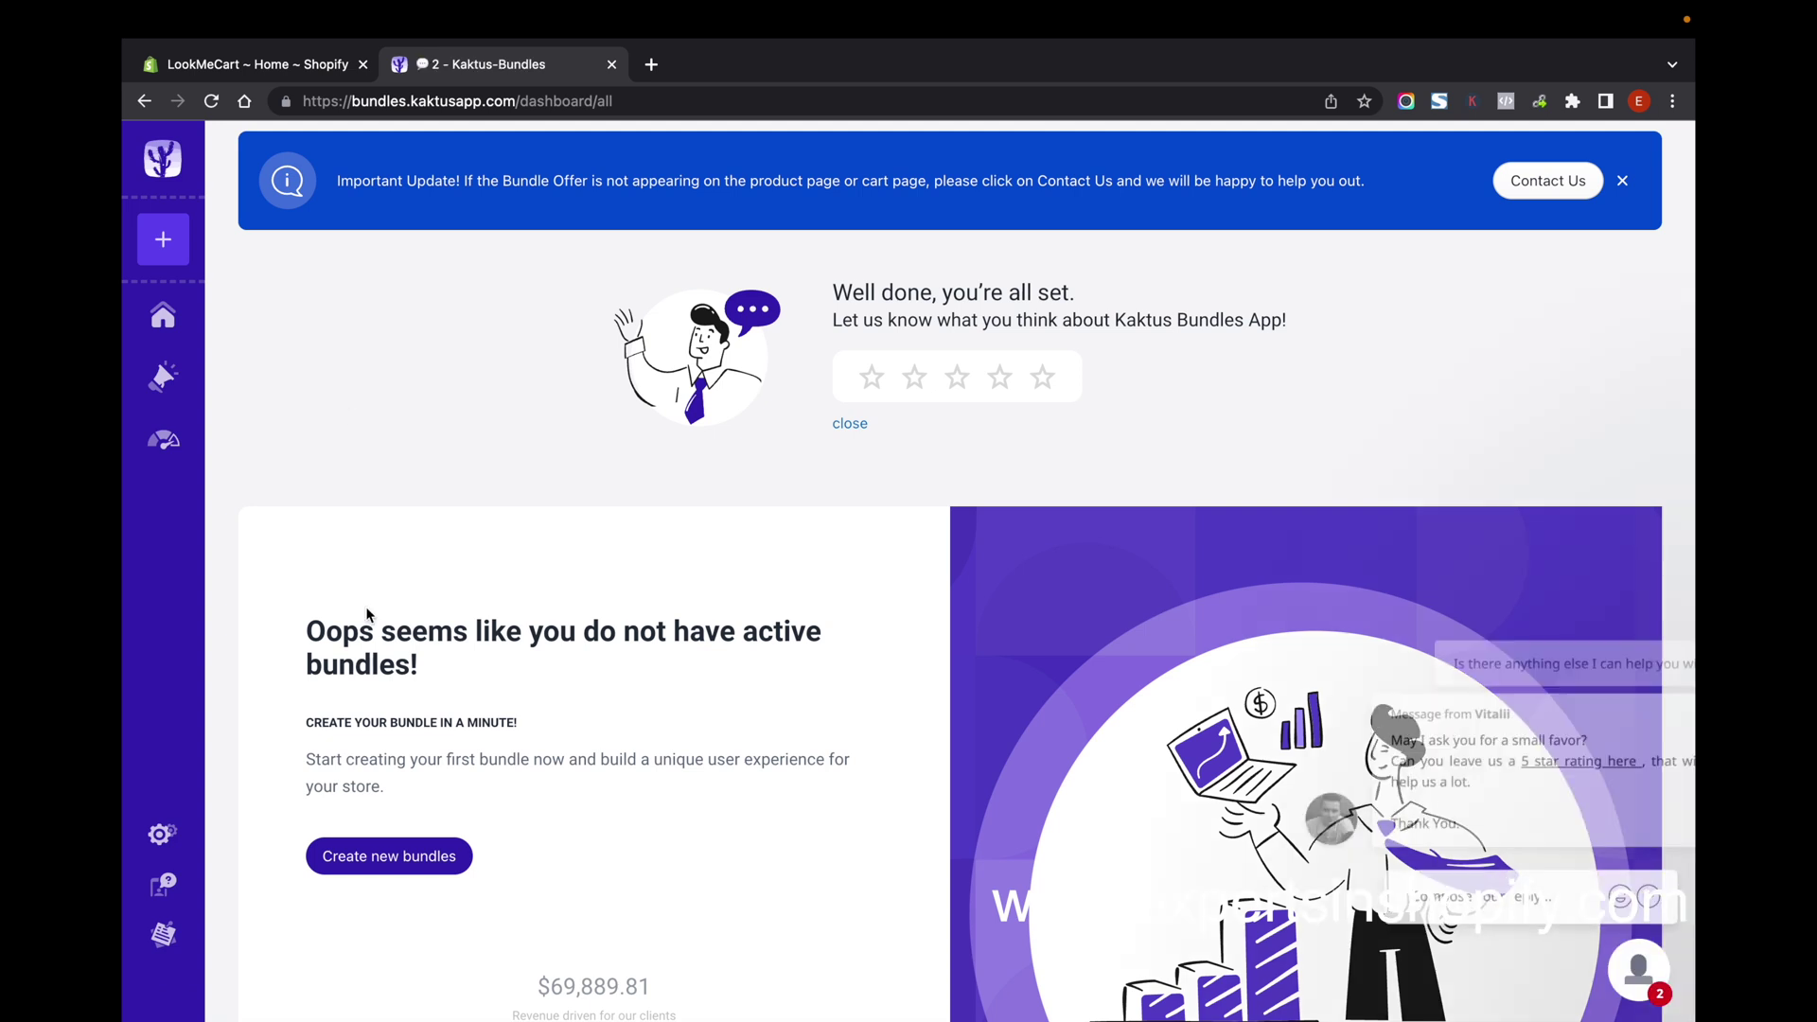
# Create a Bundle By Products named 'Bundle Offer', embedded in the product page, and continue
pyautogui.click(408, 856)
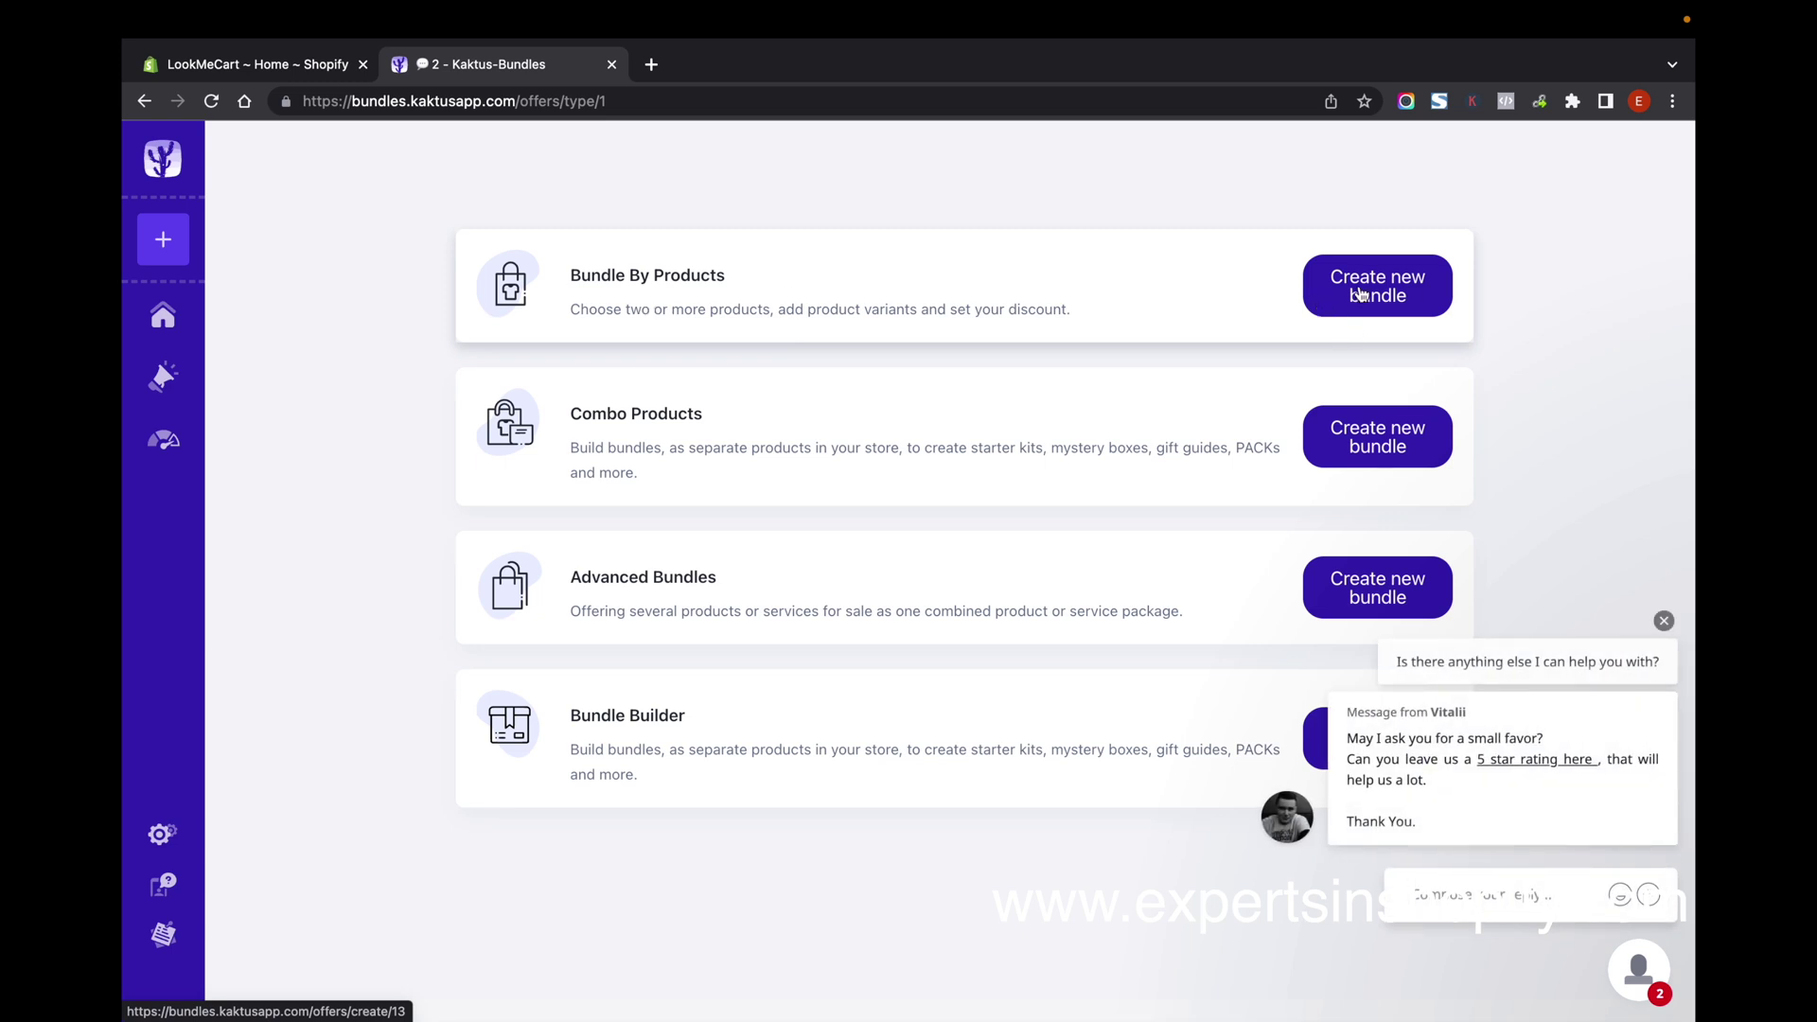
pyautogui.click(1403, 296)
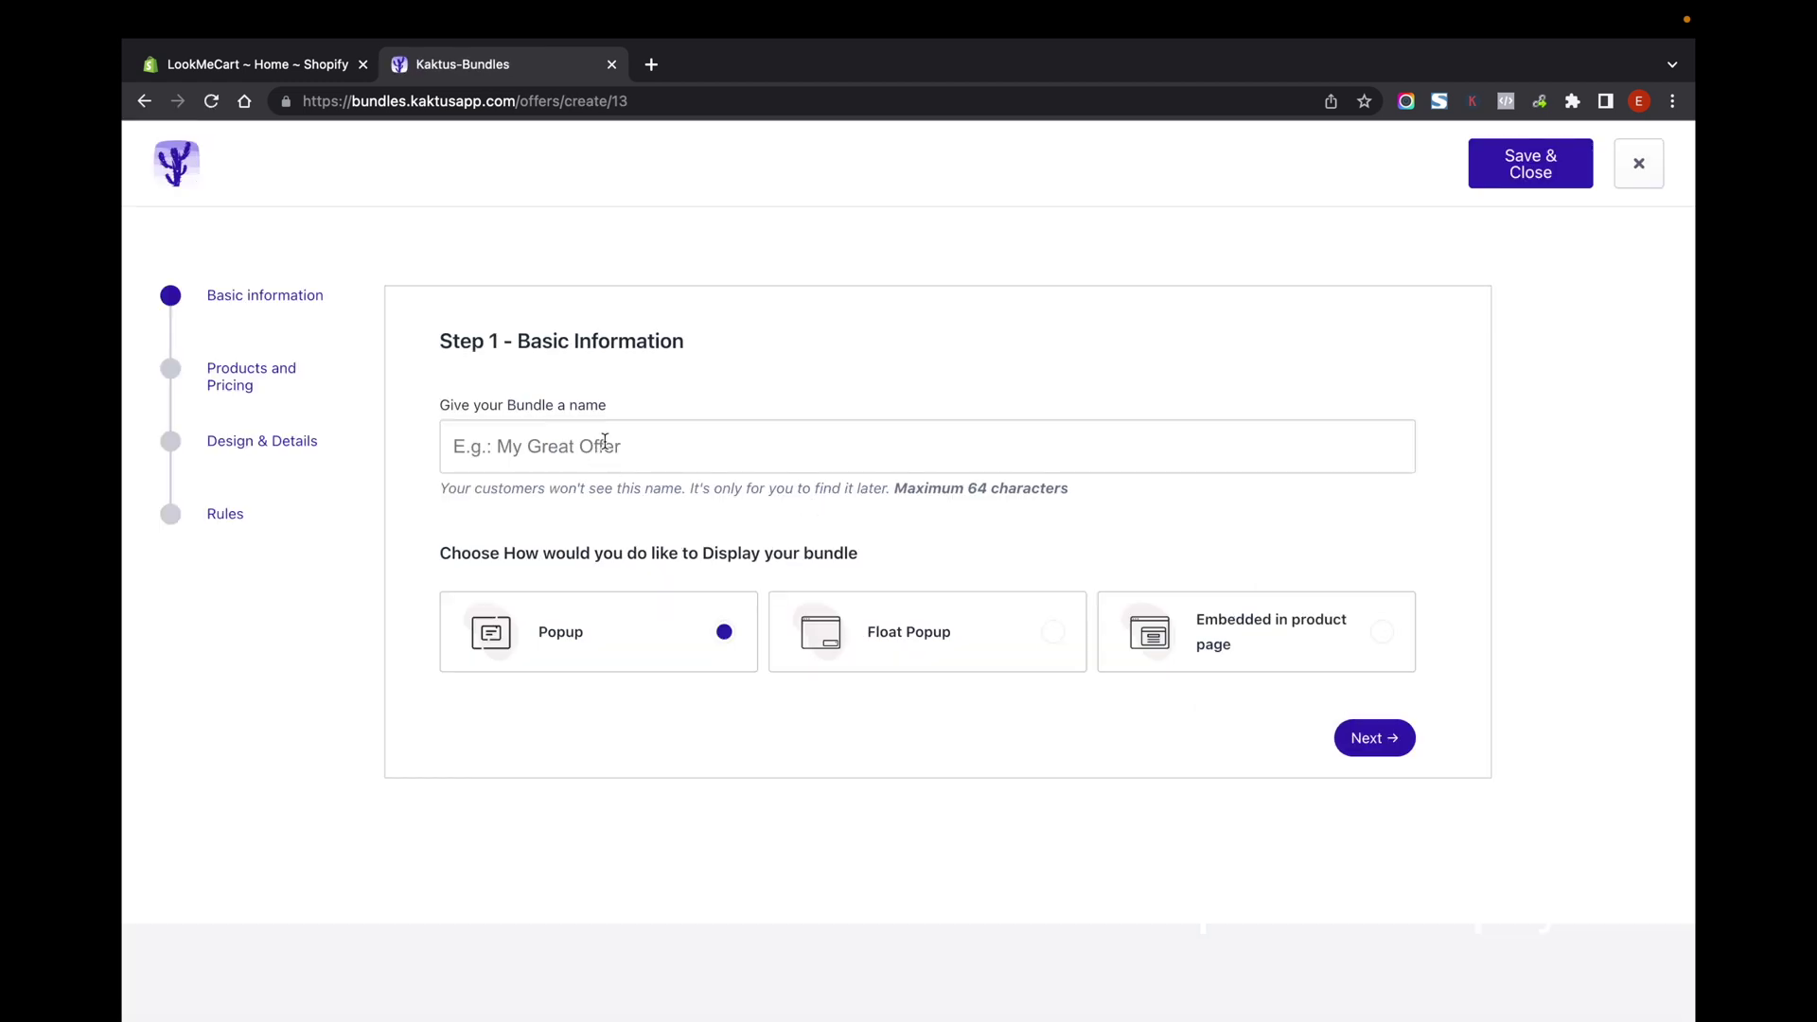
pyautogui.click(605, 441)
pyautogui.write('Bundl')
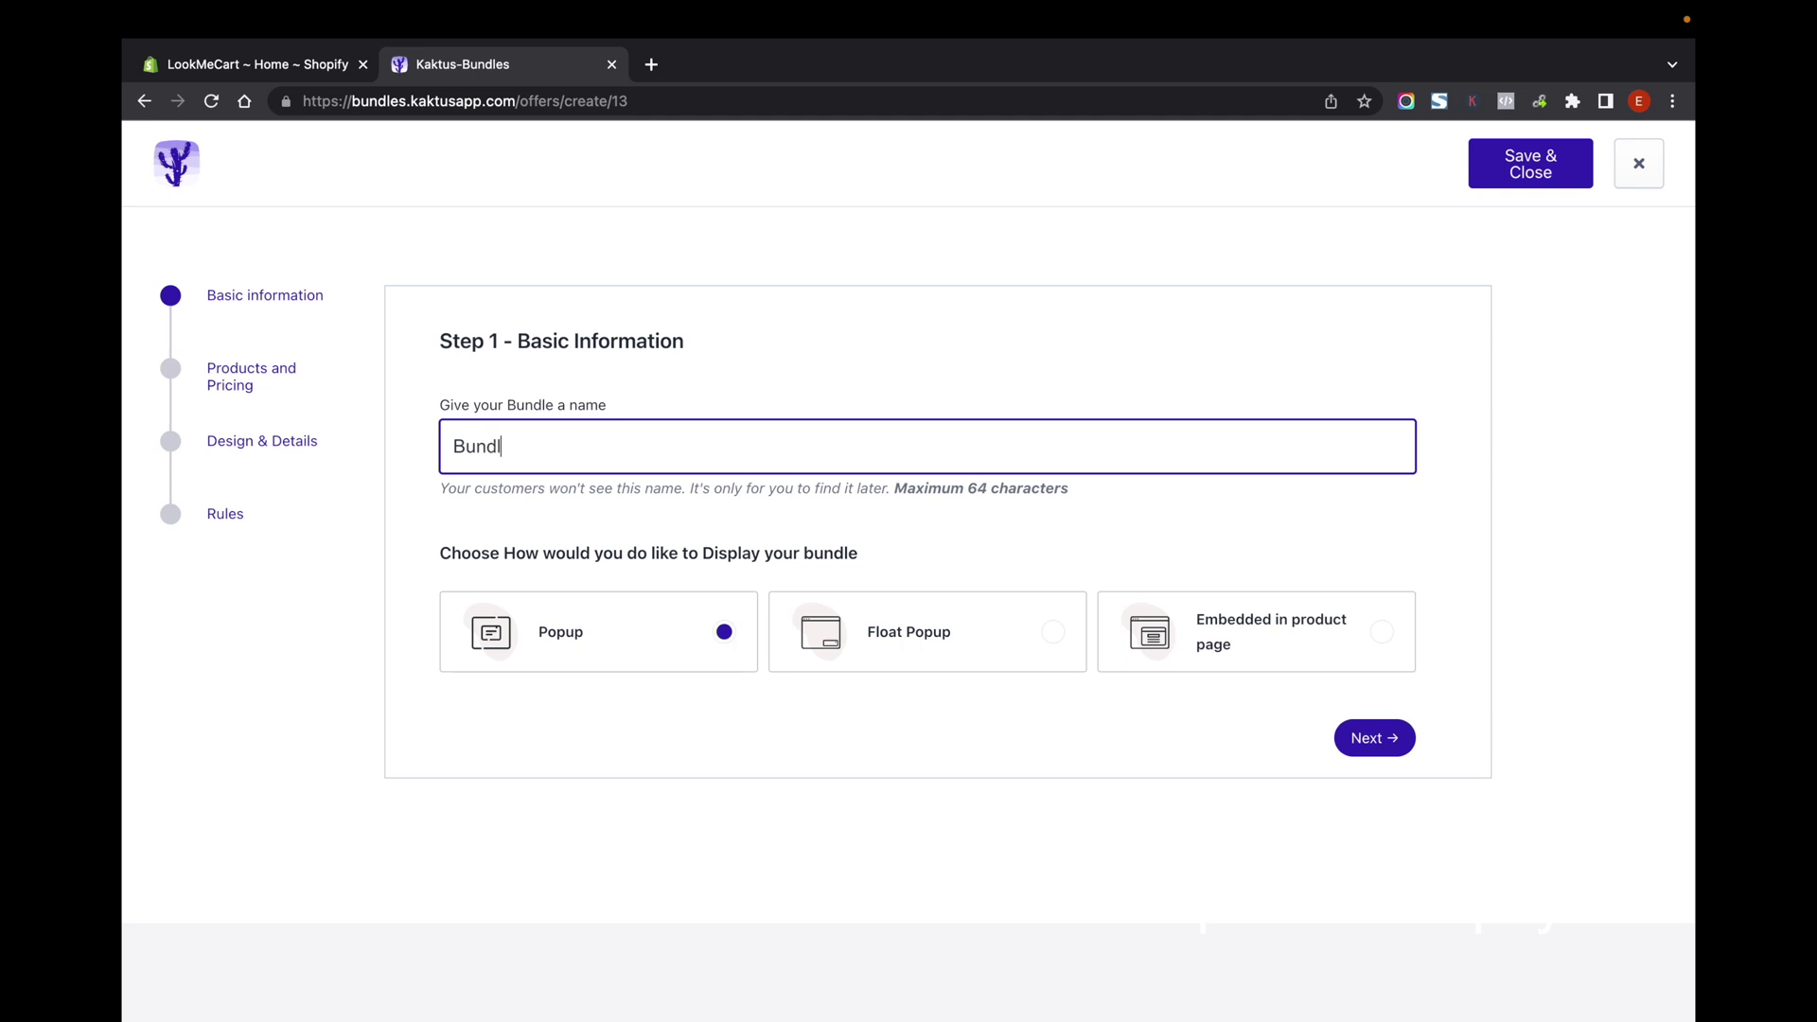
pyautogui.write('e Offer')
pyautogui.click(1243, 645)
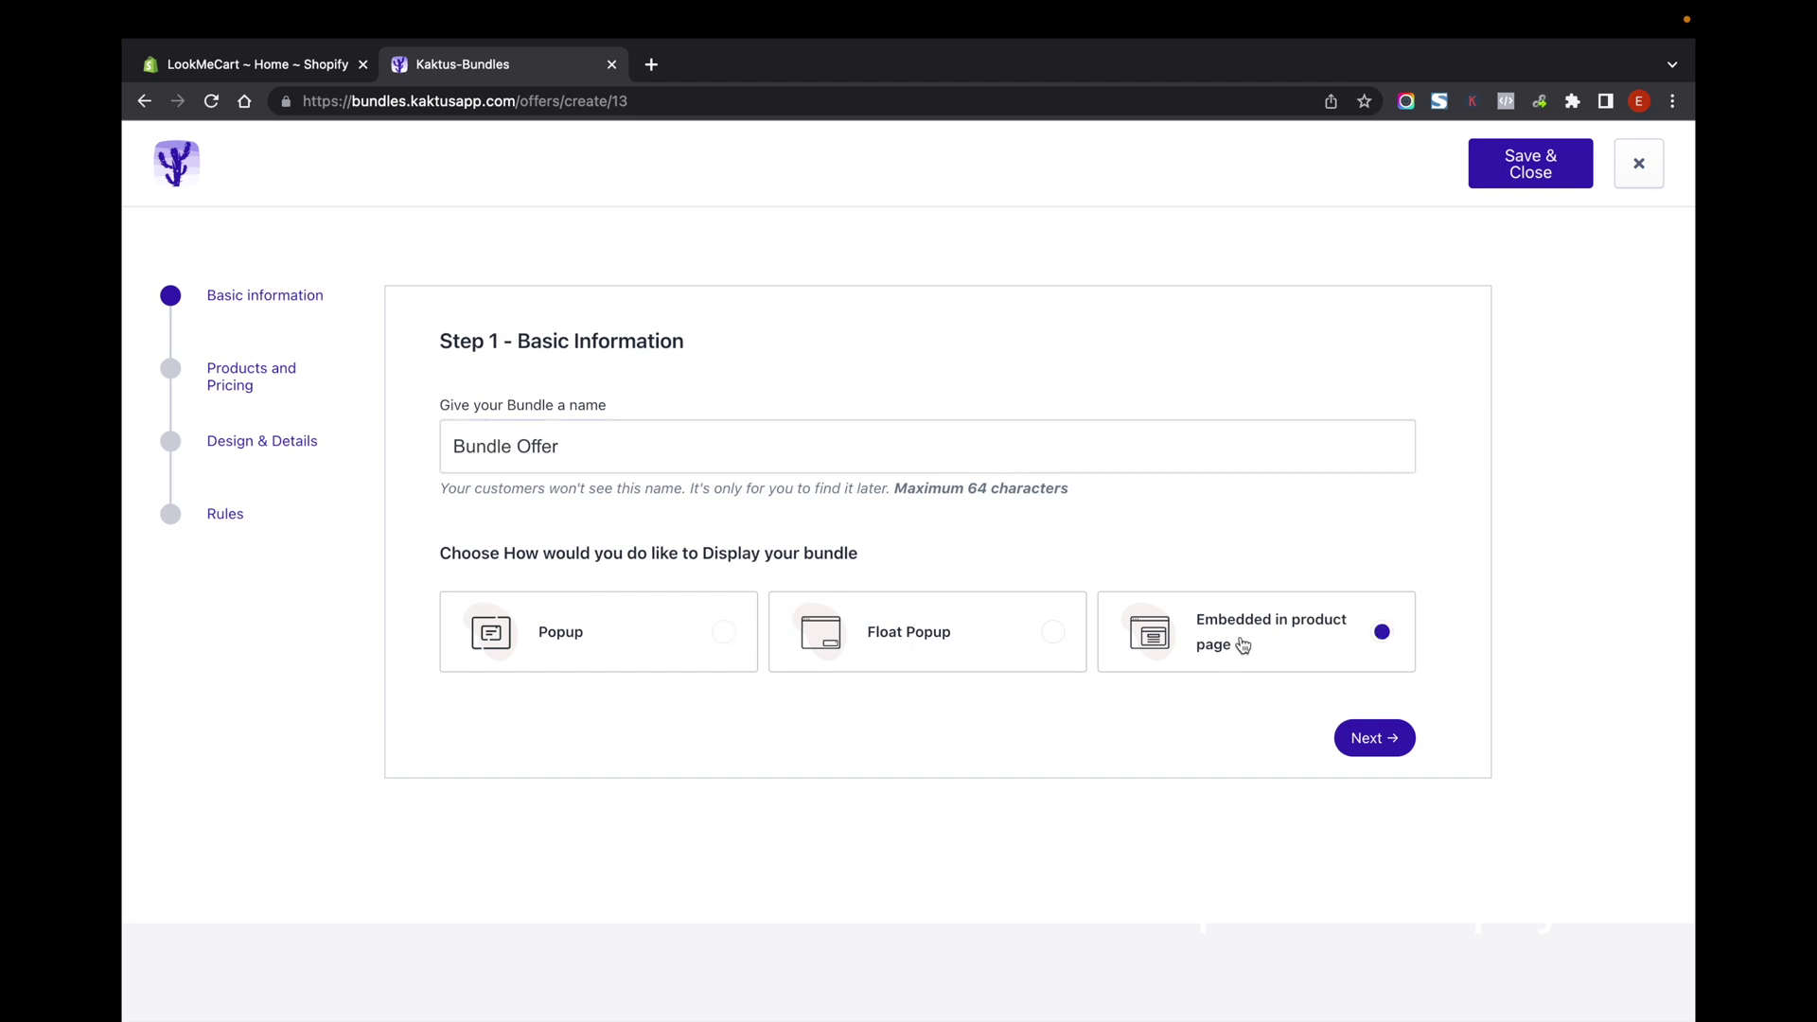
pyautogui.click(1377, 737)
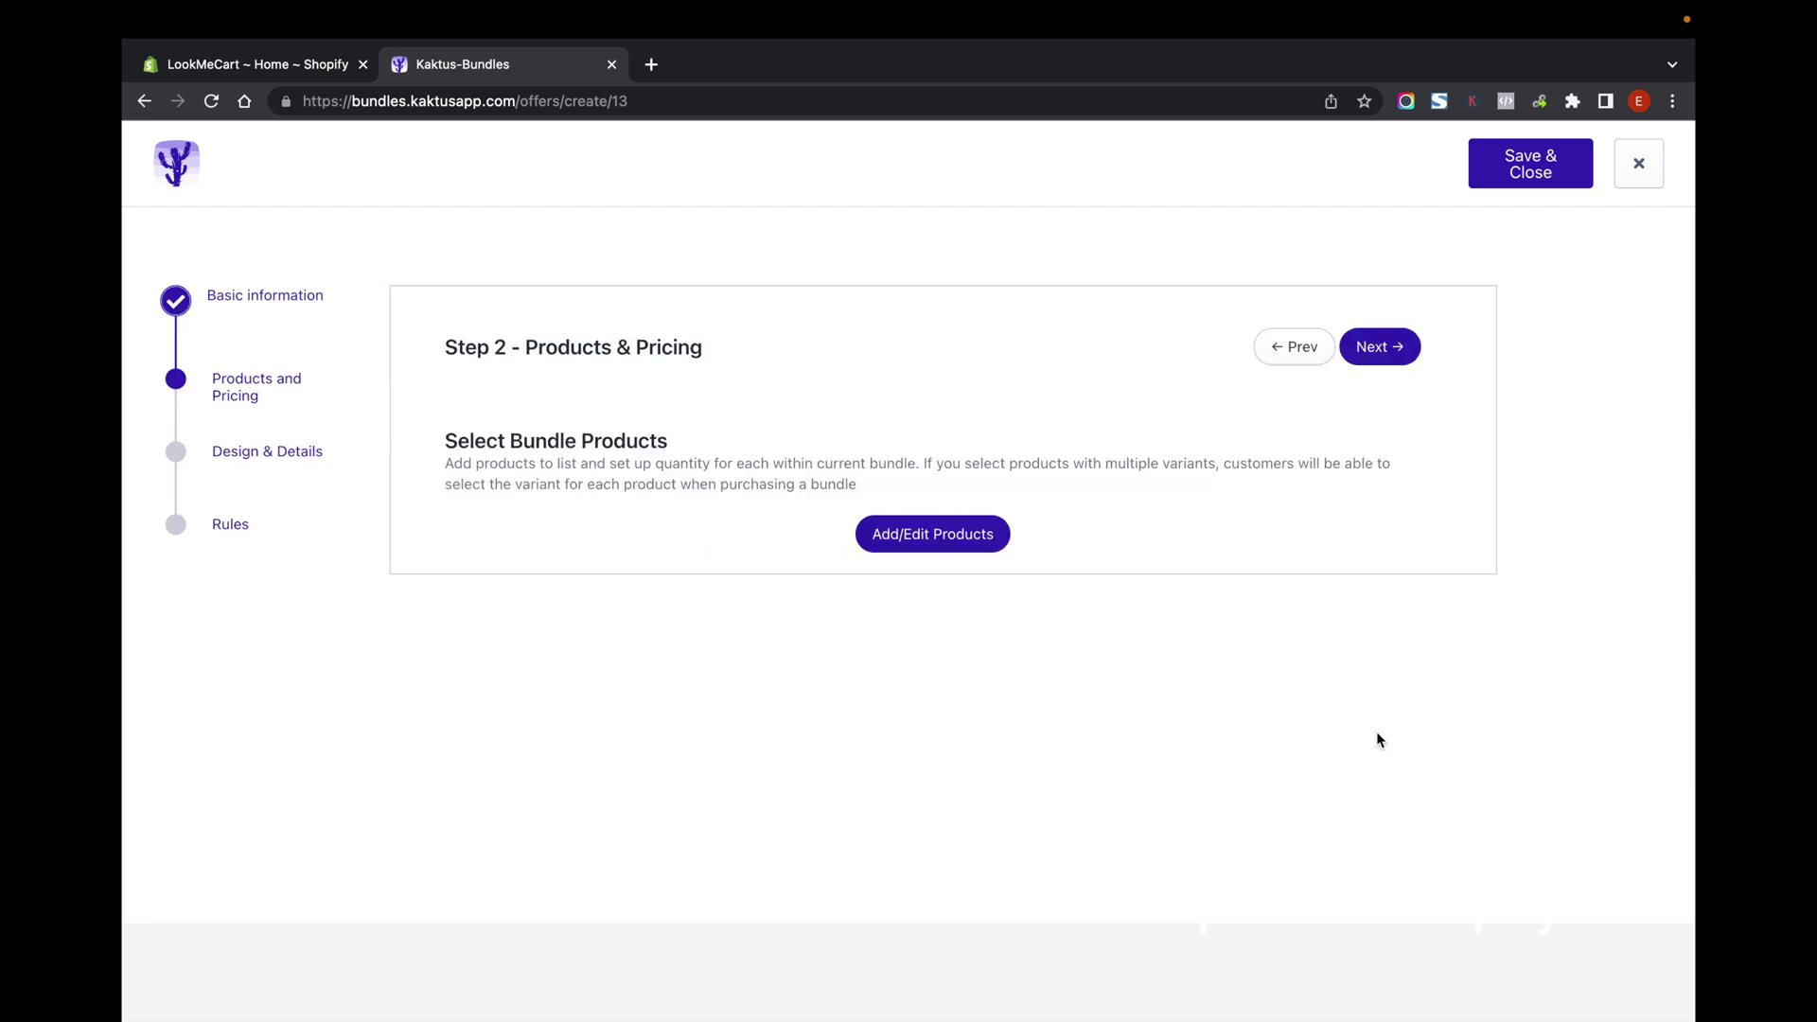
# Add TRYLO SPORTS and WOMENS SPORTS TRACK, with all their variants, to the bundle
pyautogui.click(951, 536)
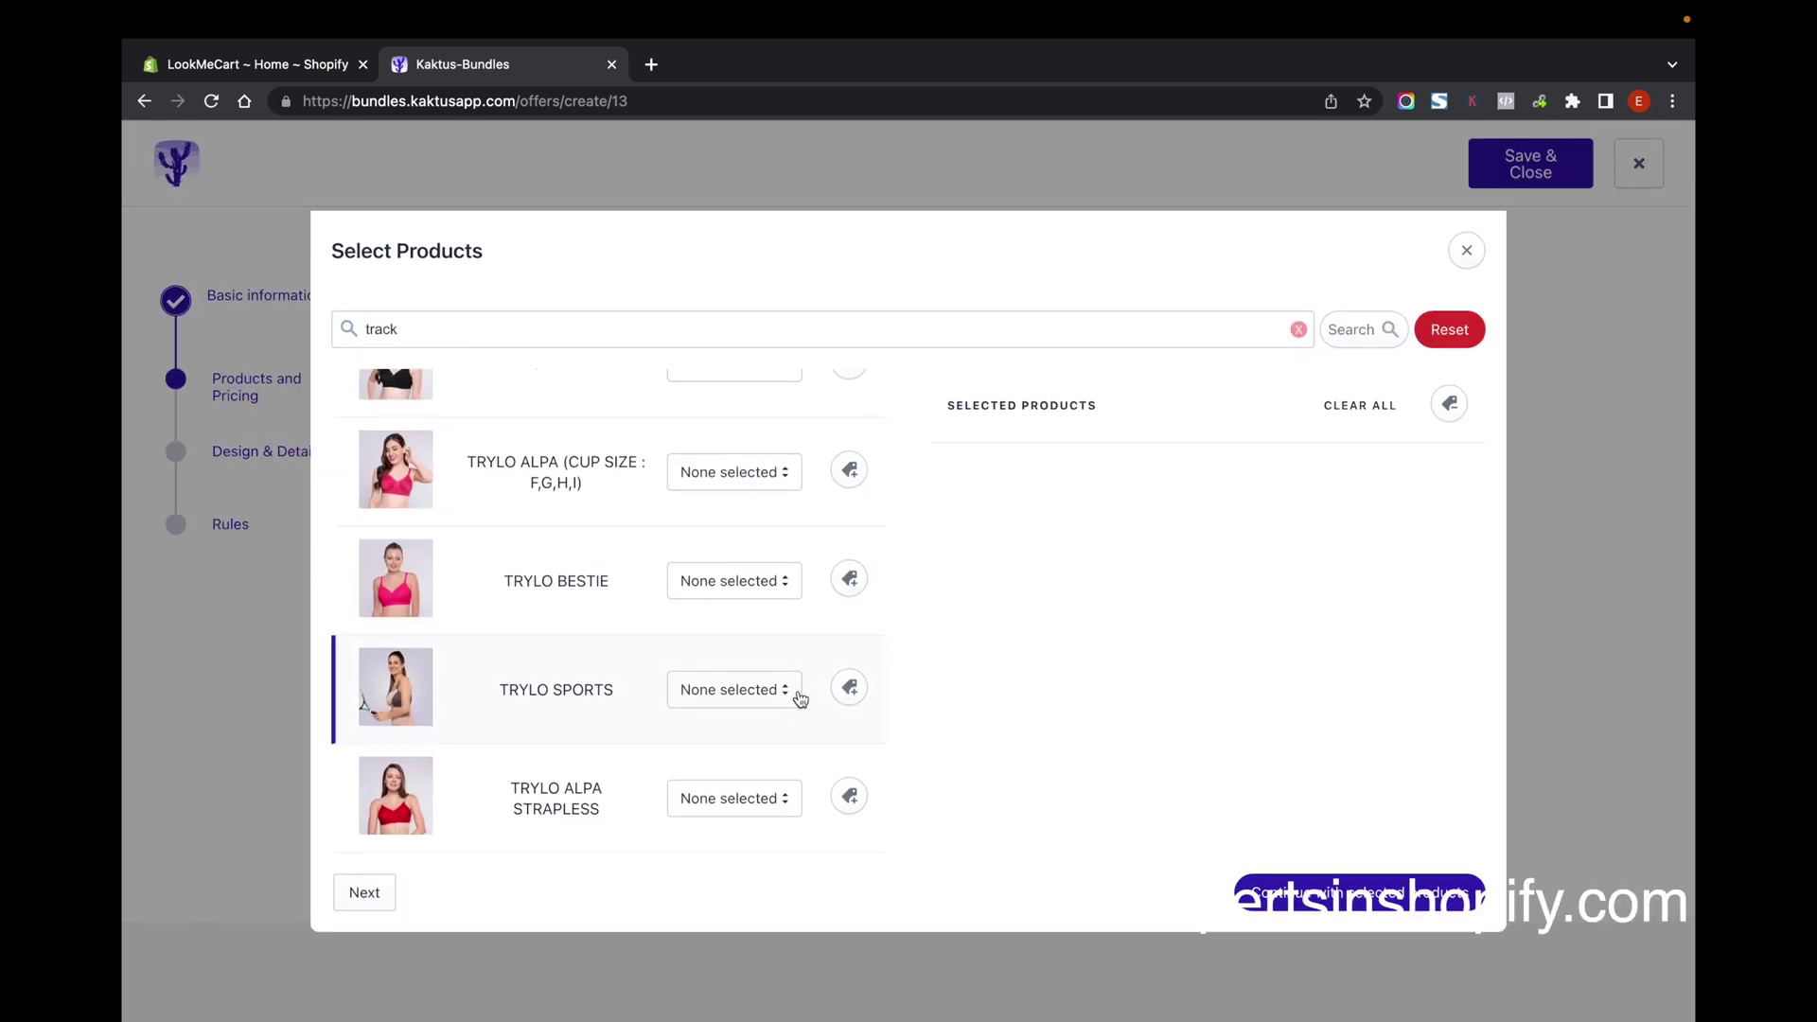
pyautogui.click(762, 699)
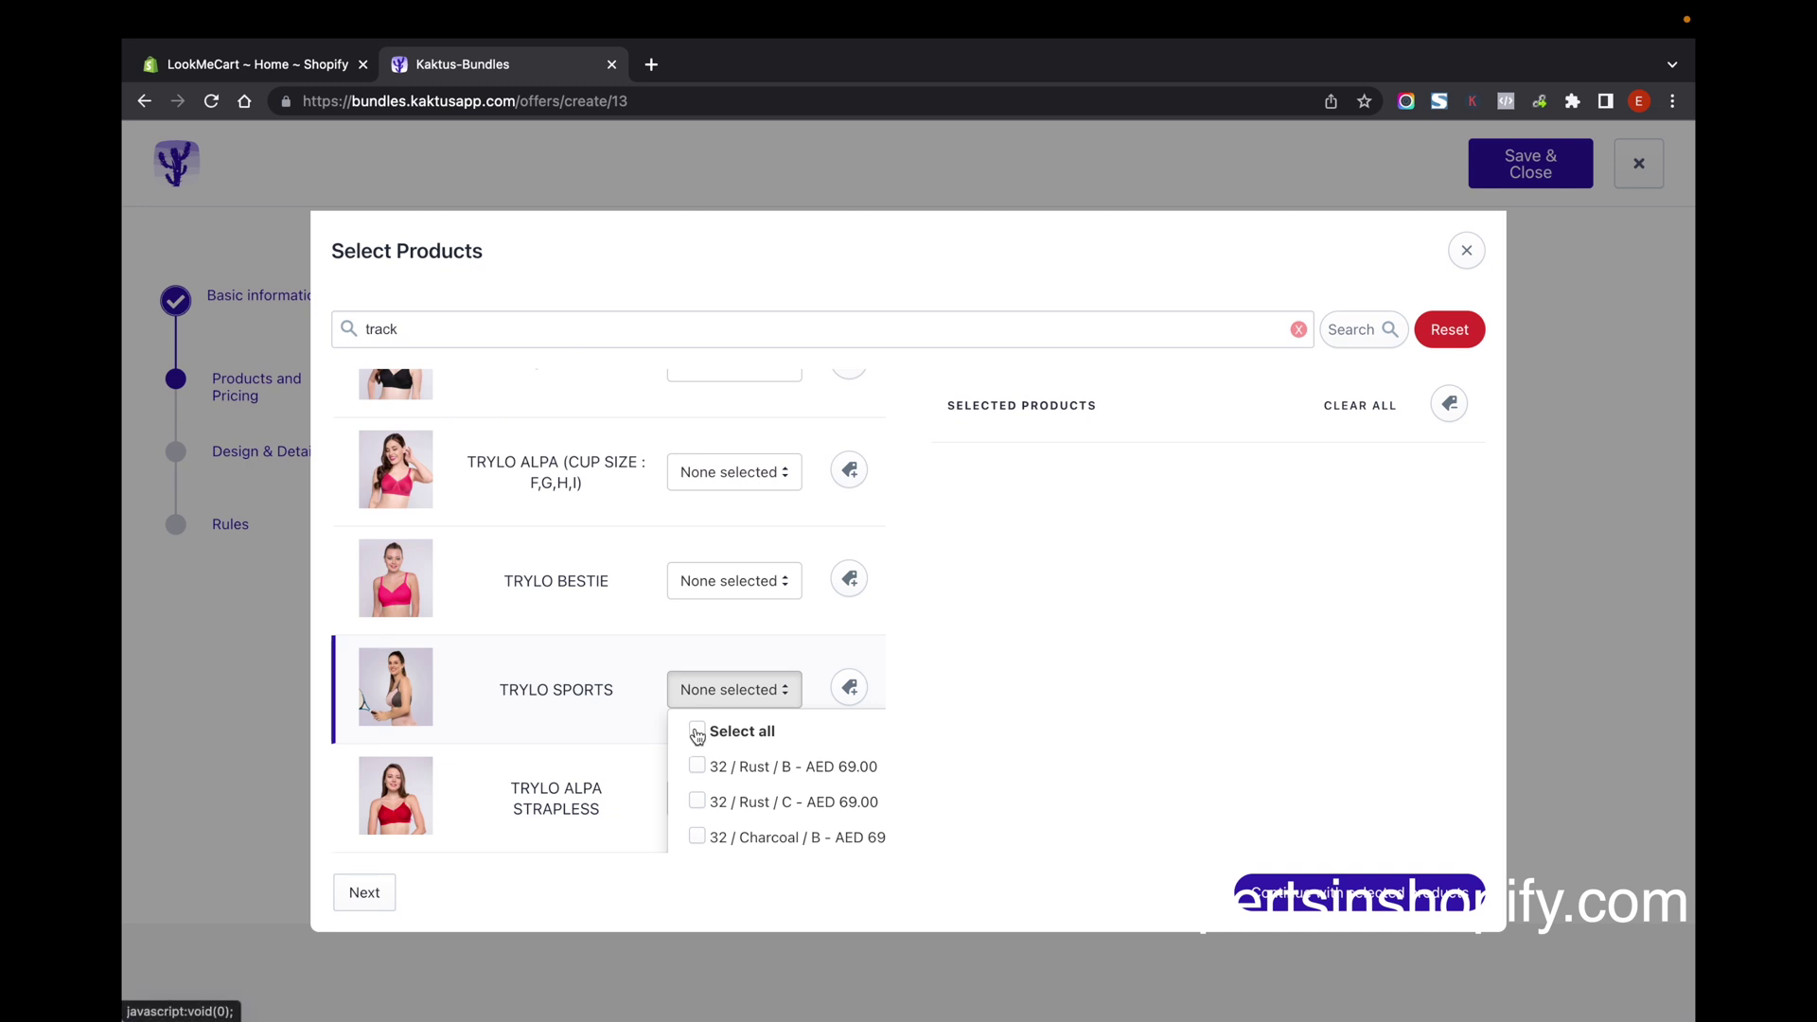
pyautogui.click(700, 734)
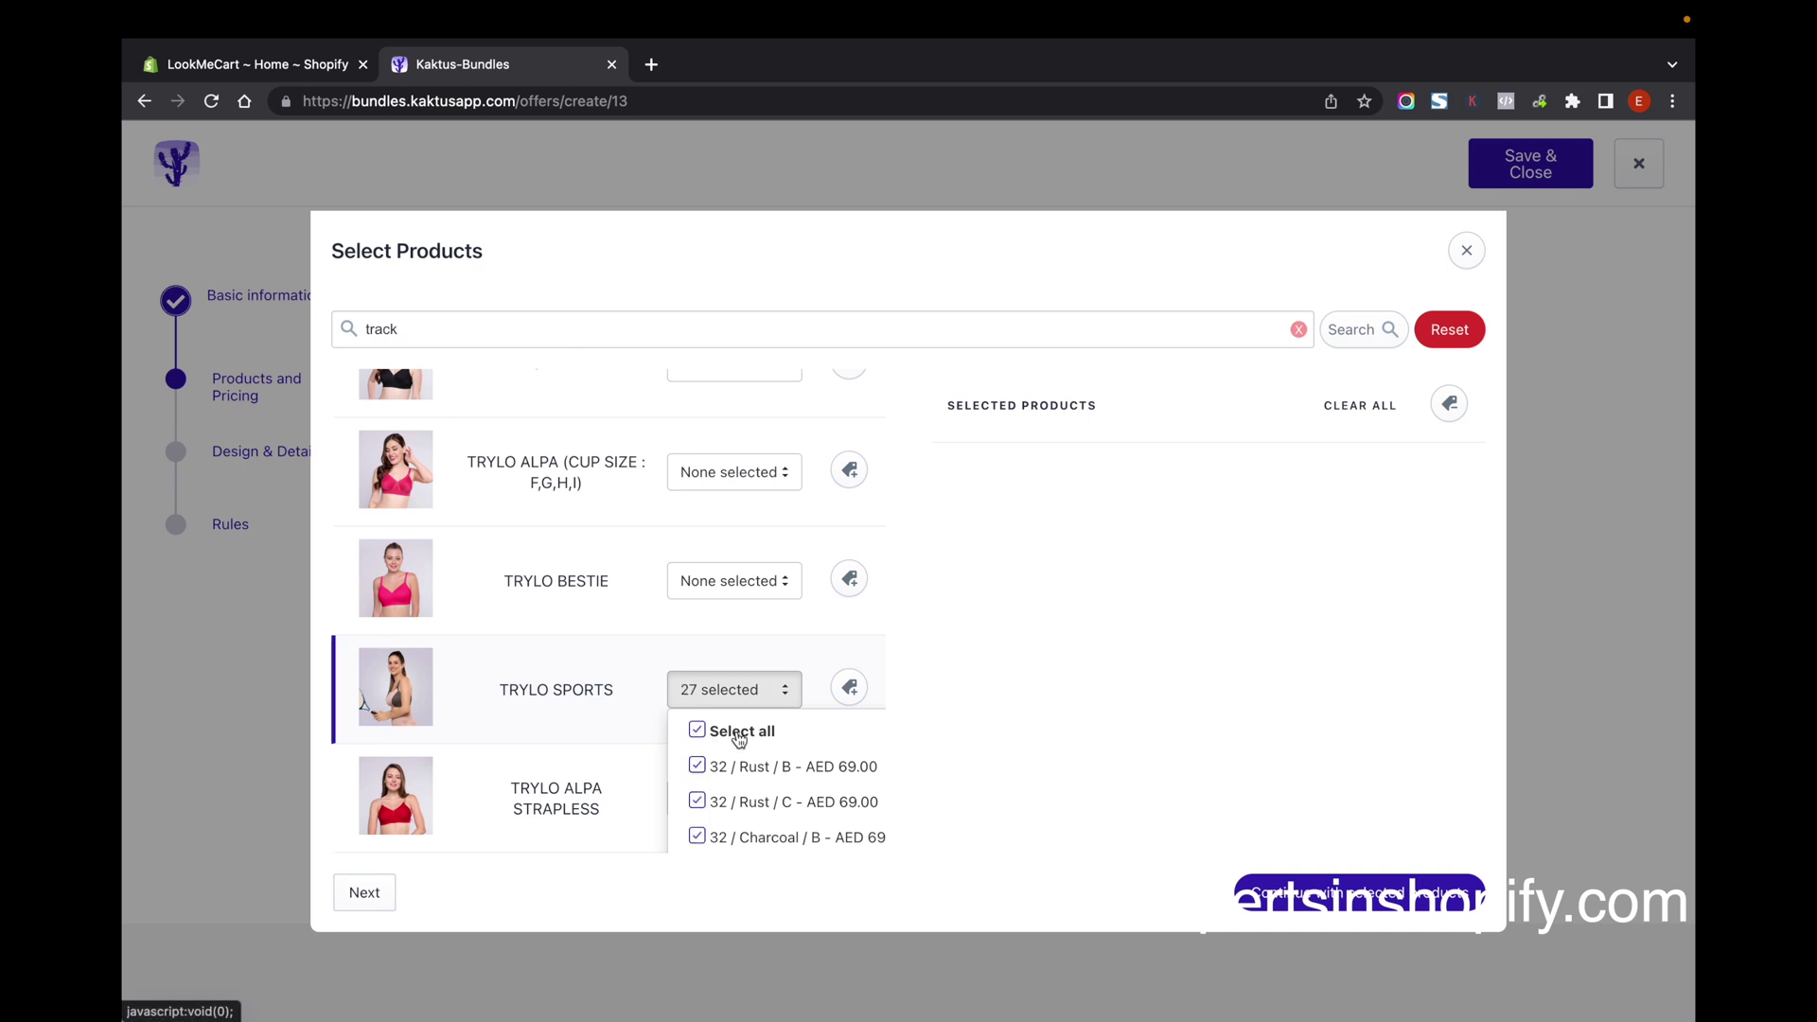
pyautogui.click(849, 687)
pyautogui.click(449, 333)
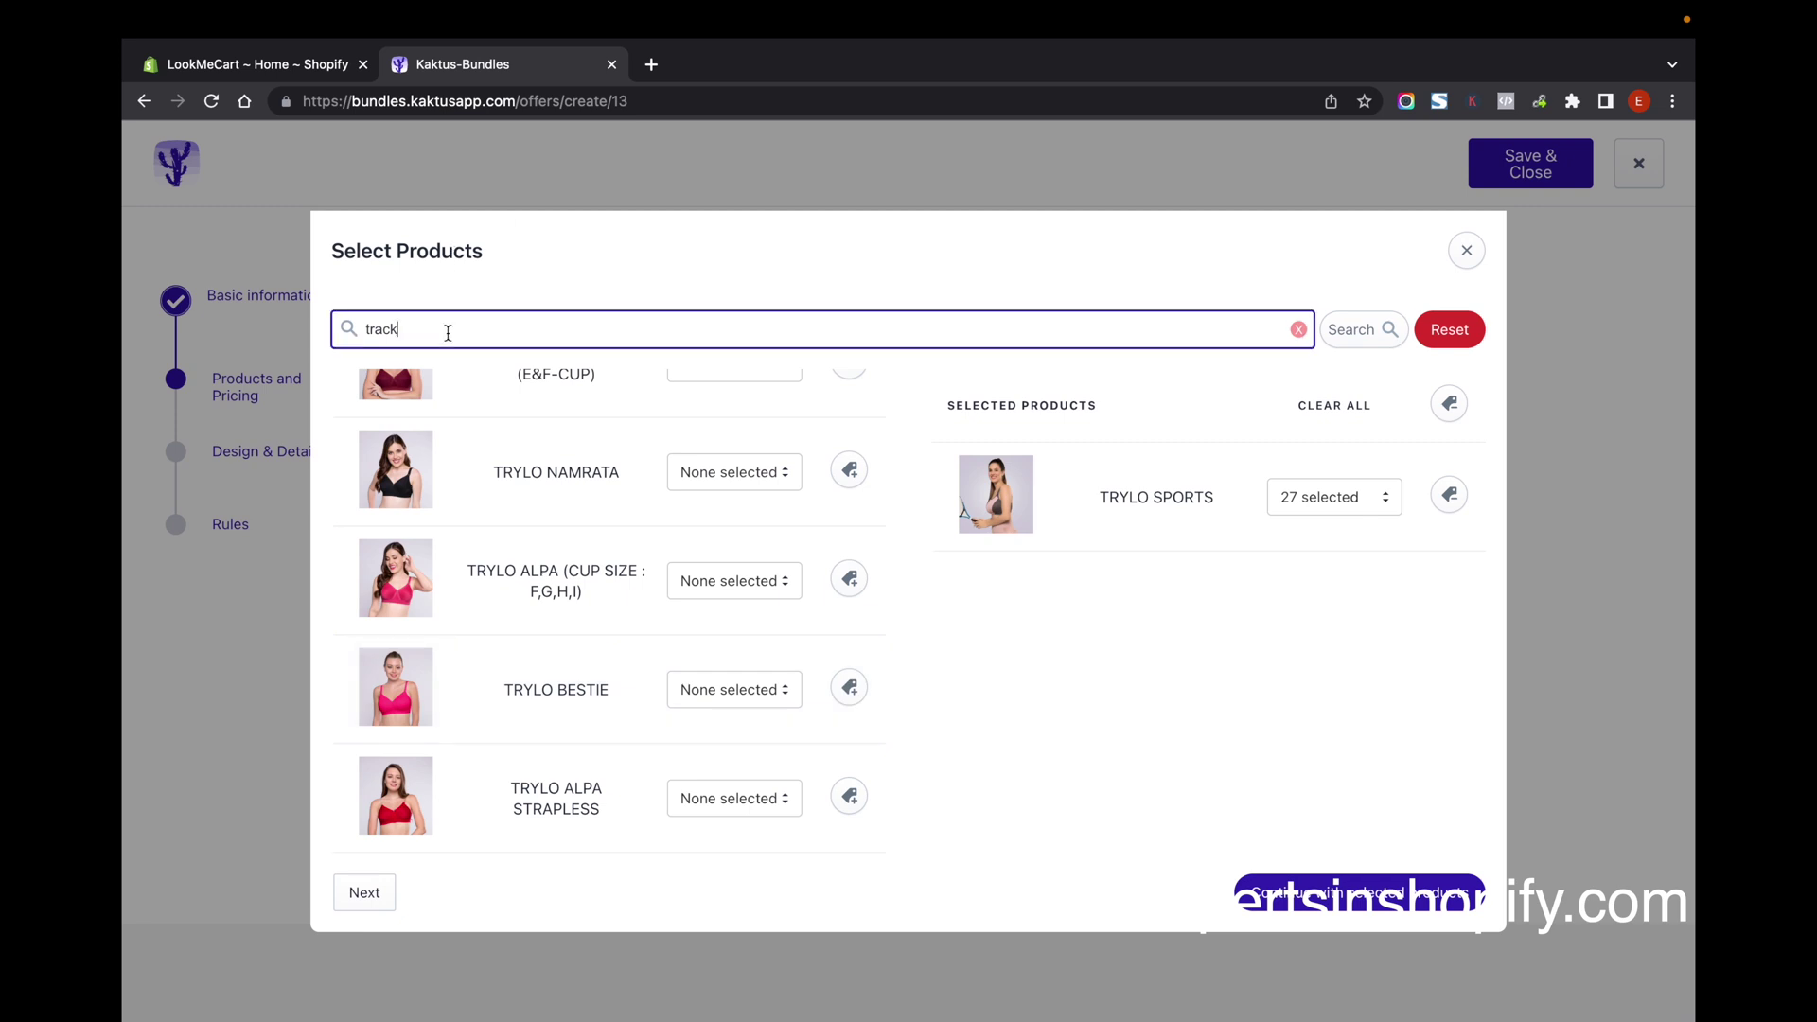
pyautogui.click(1360, 331)
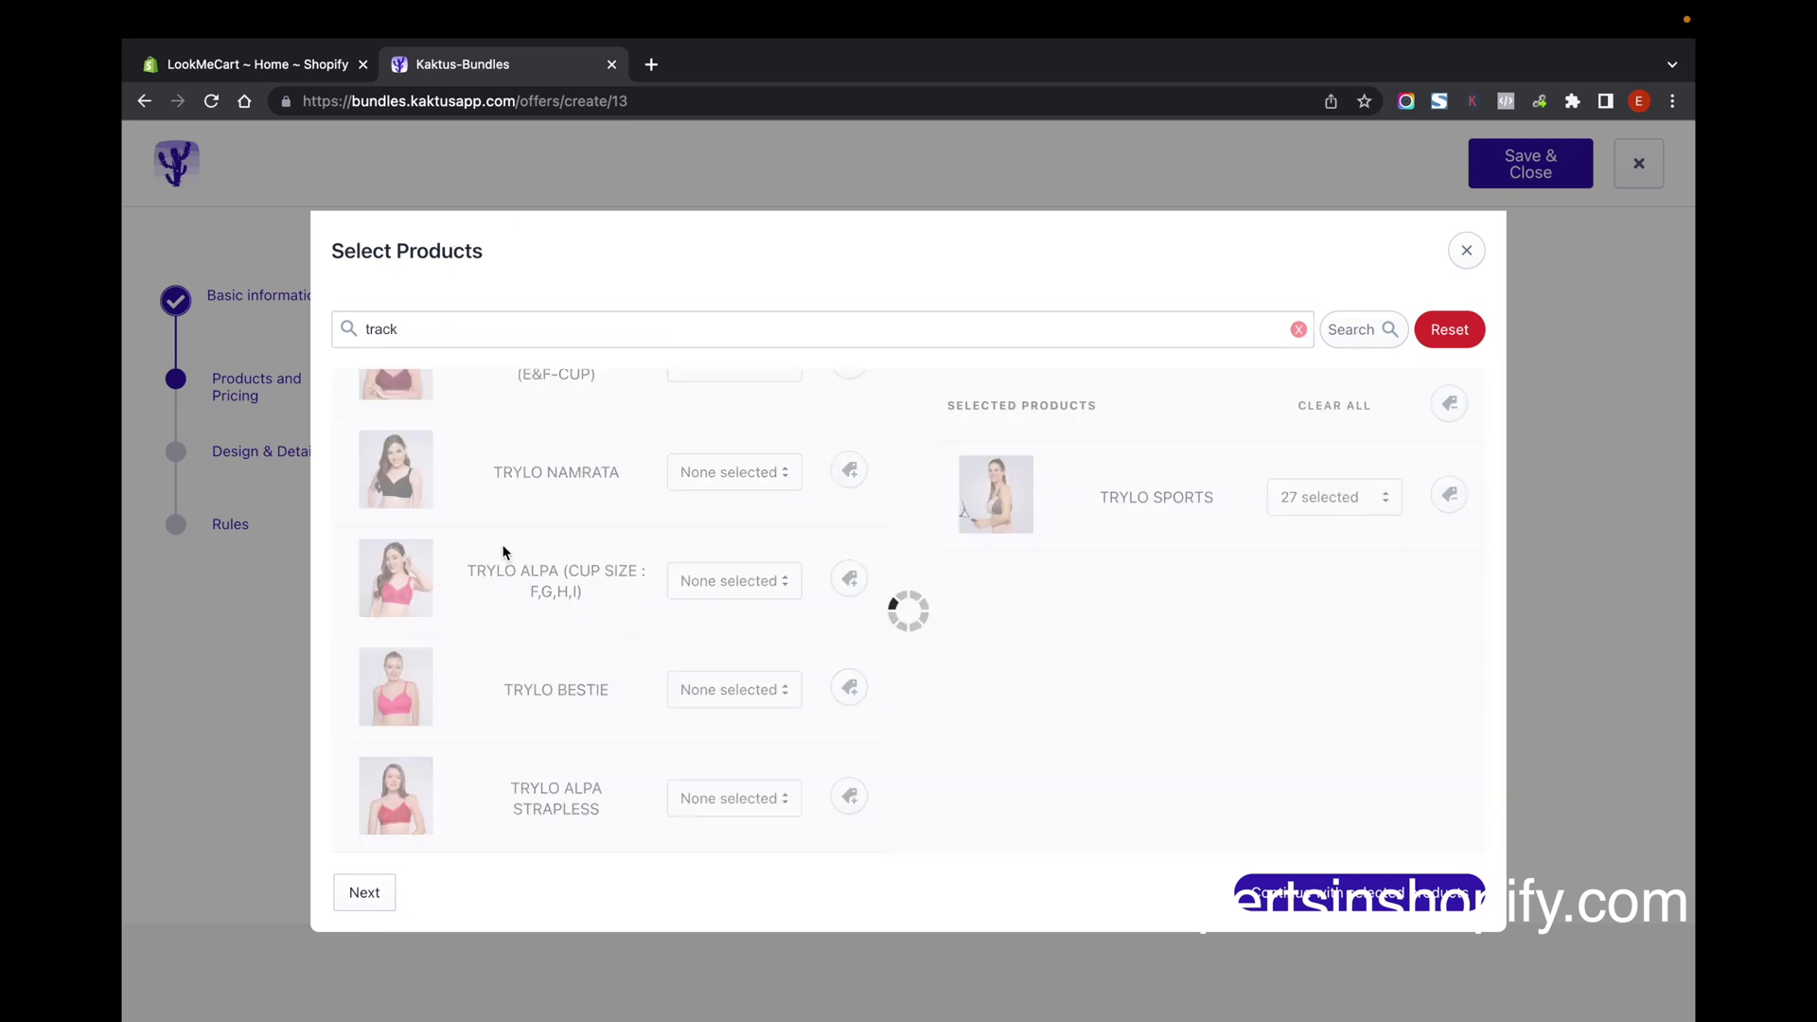
pyautogui.click(770, 608)
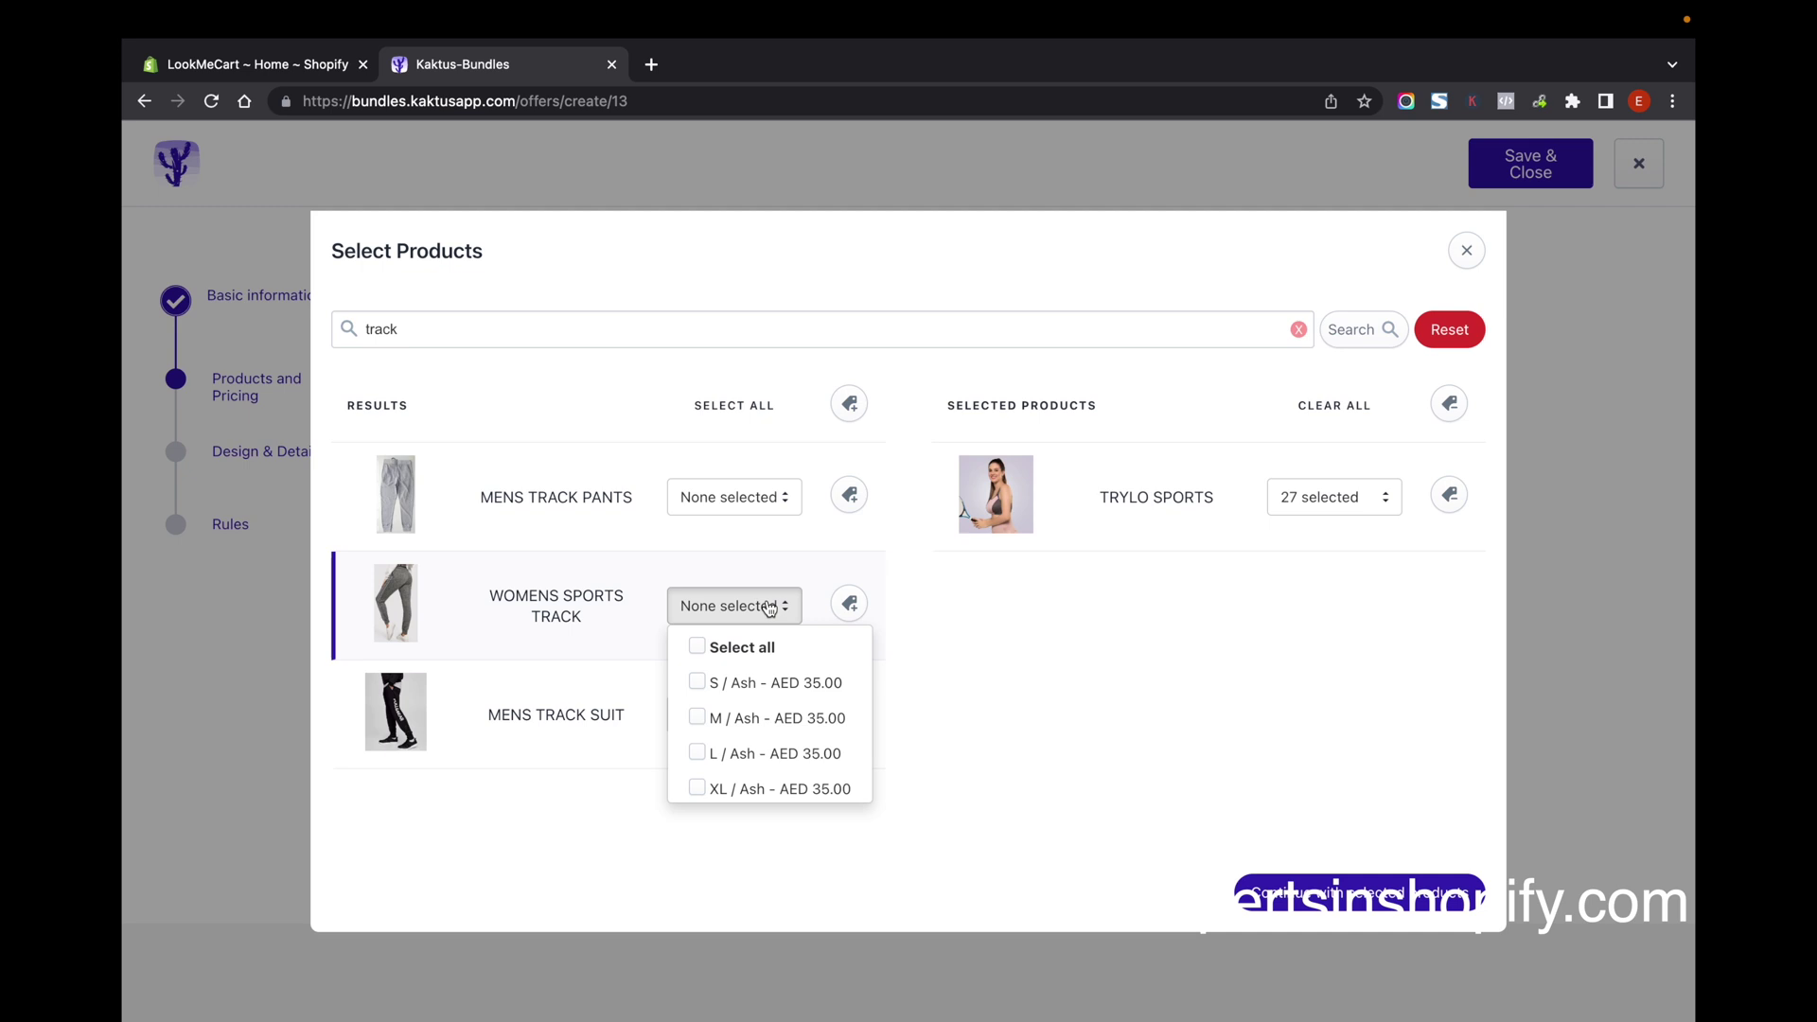
pyautogui.click(698, 651)
pyautogui.click(849, 603)
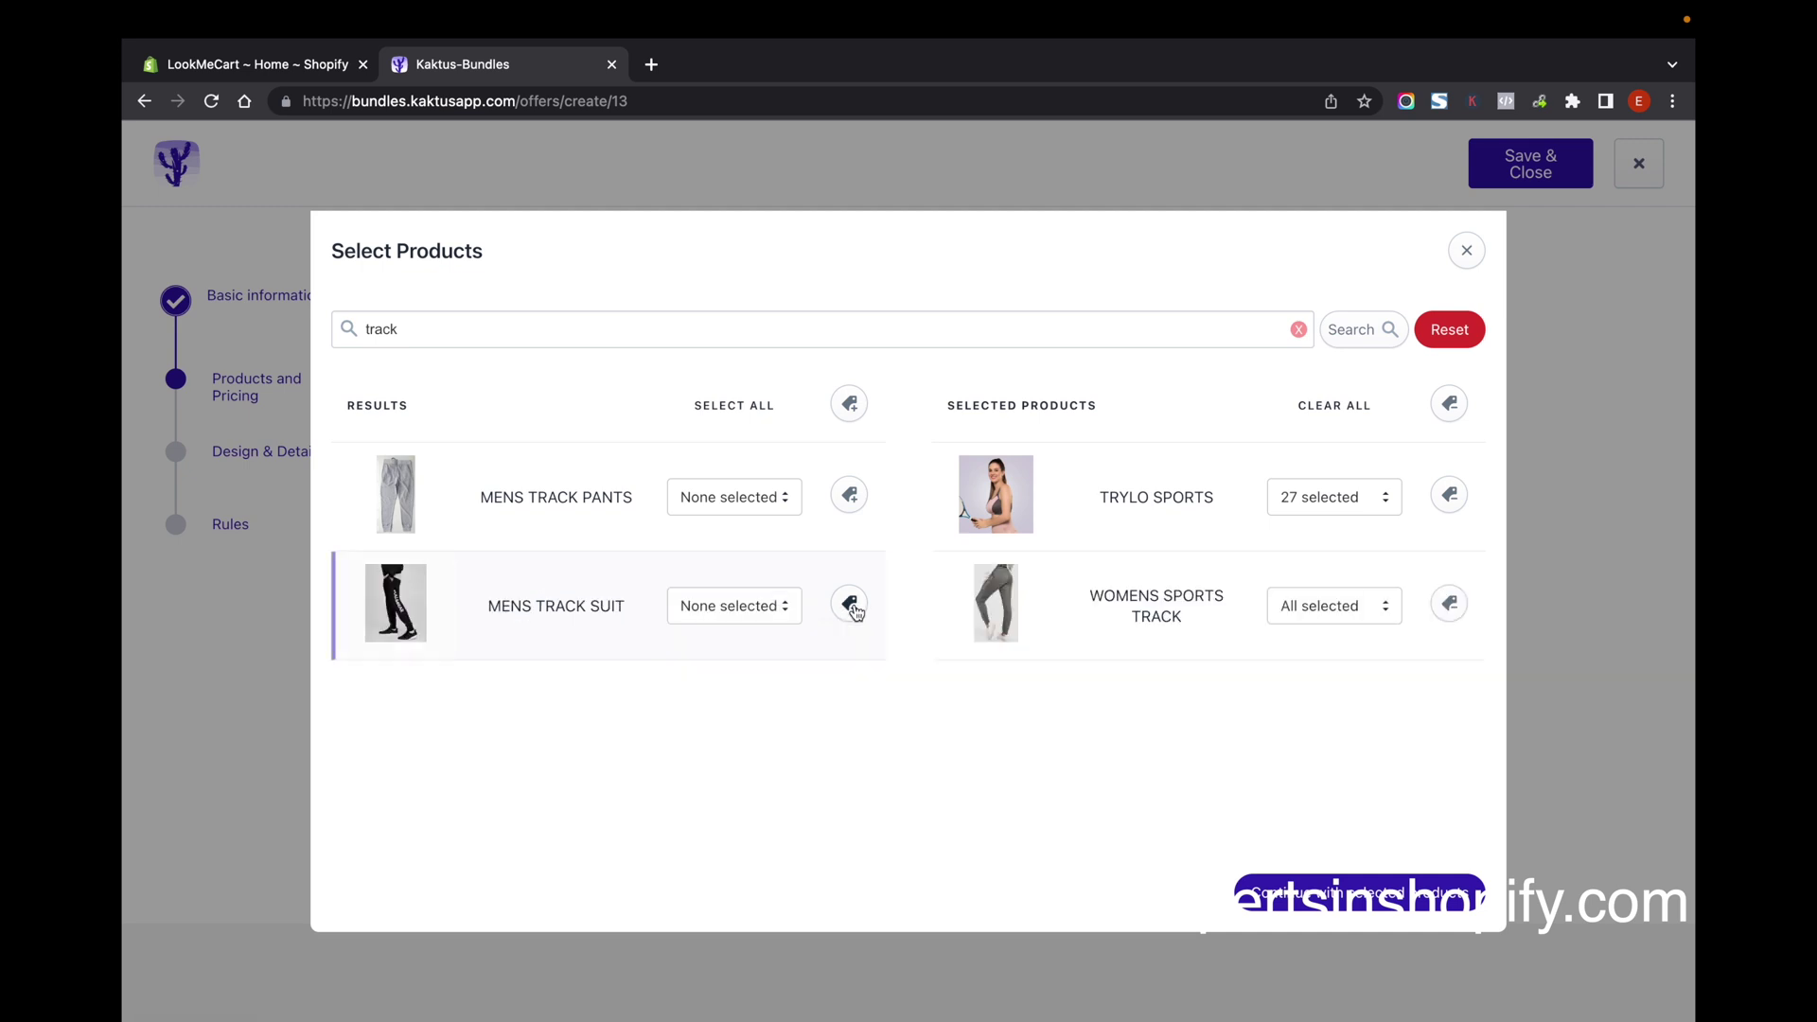
pyautogui.click(1354, 893)
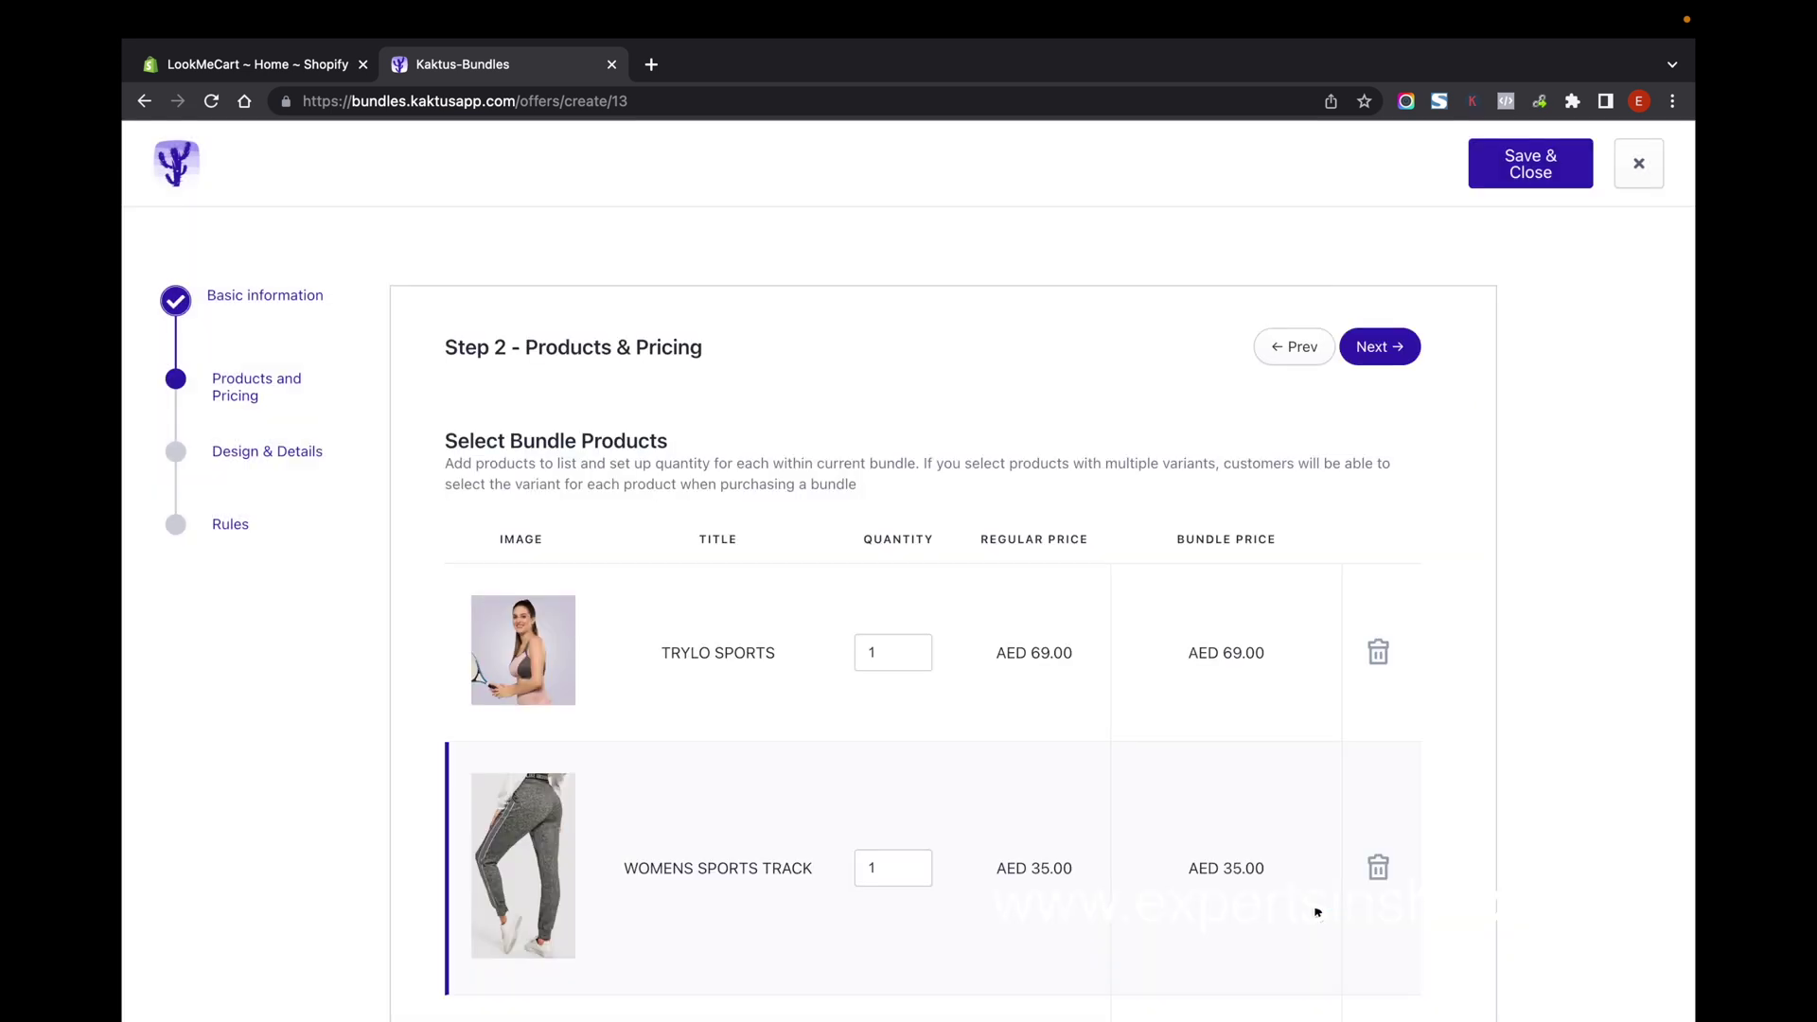
# Switch pricing to a fixed bundle price of AED 85.00, replacing 104.0000
pyautogui.scroll(-3, 1149, 575)
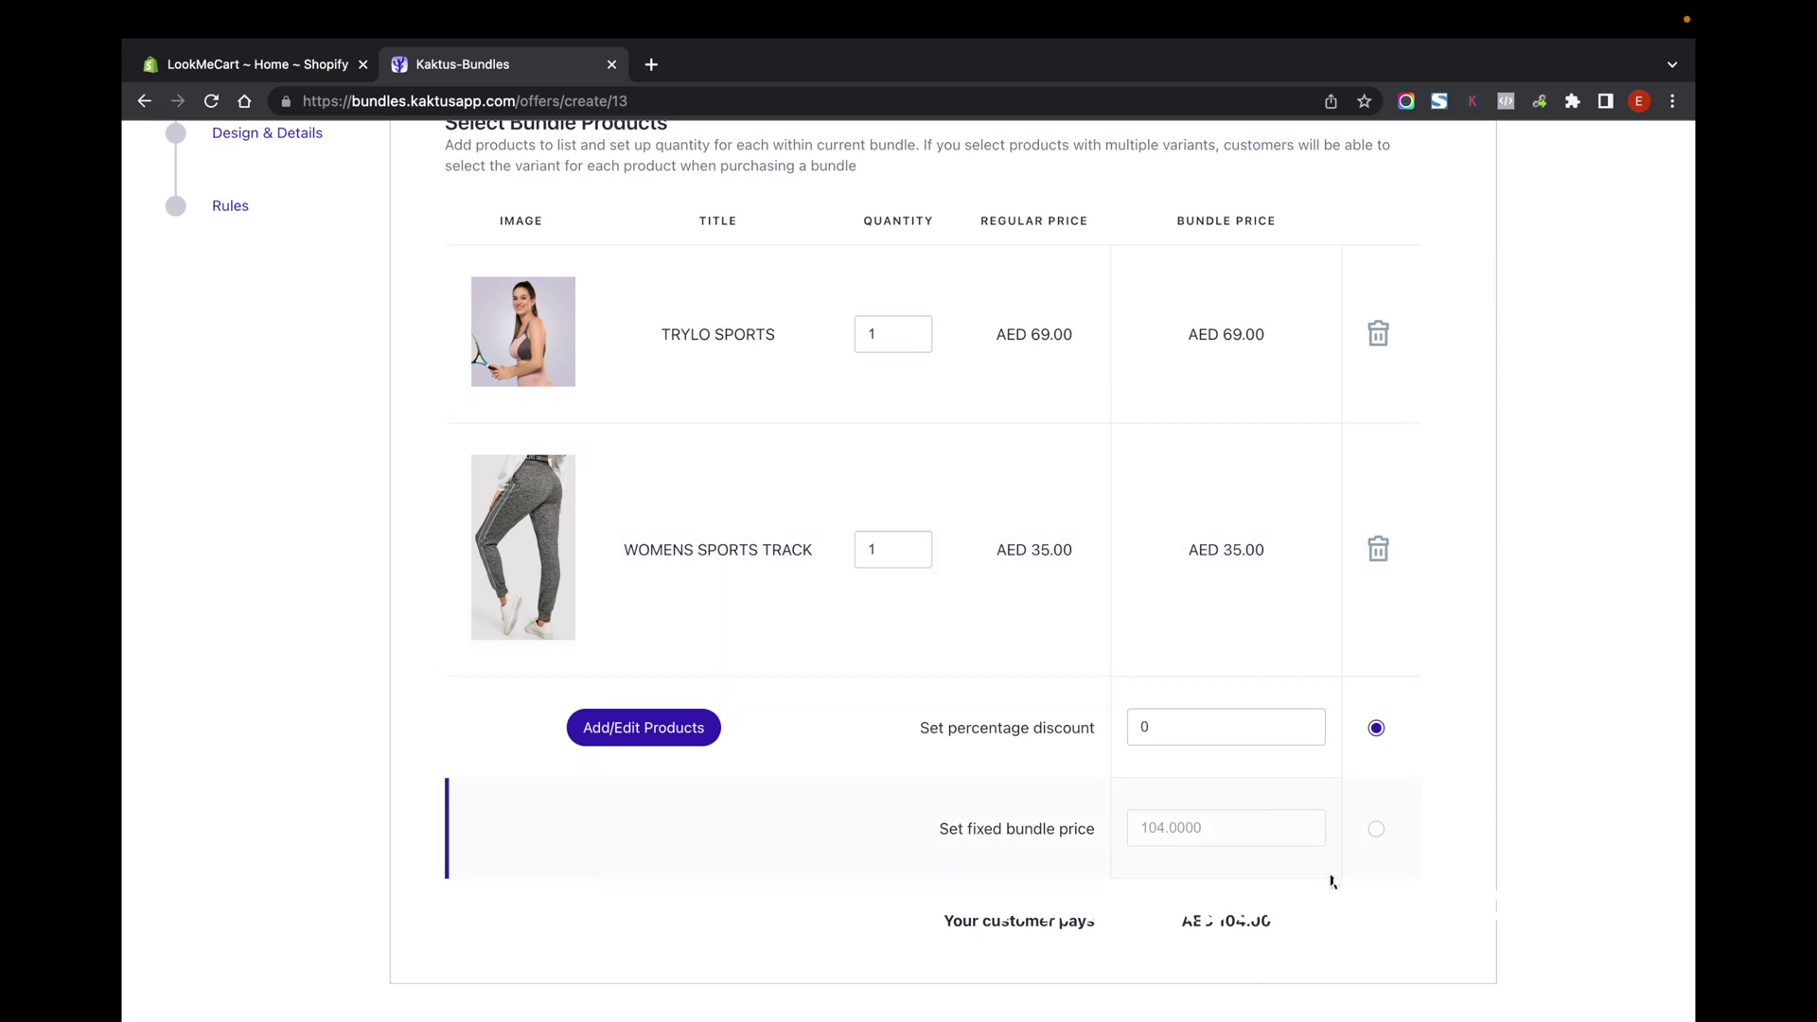
pyautogui.click(1377, 833)
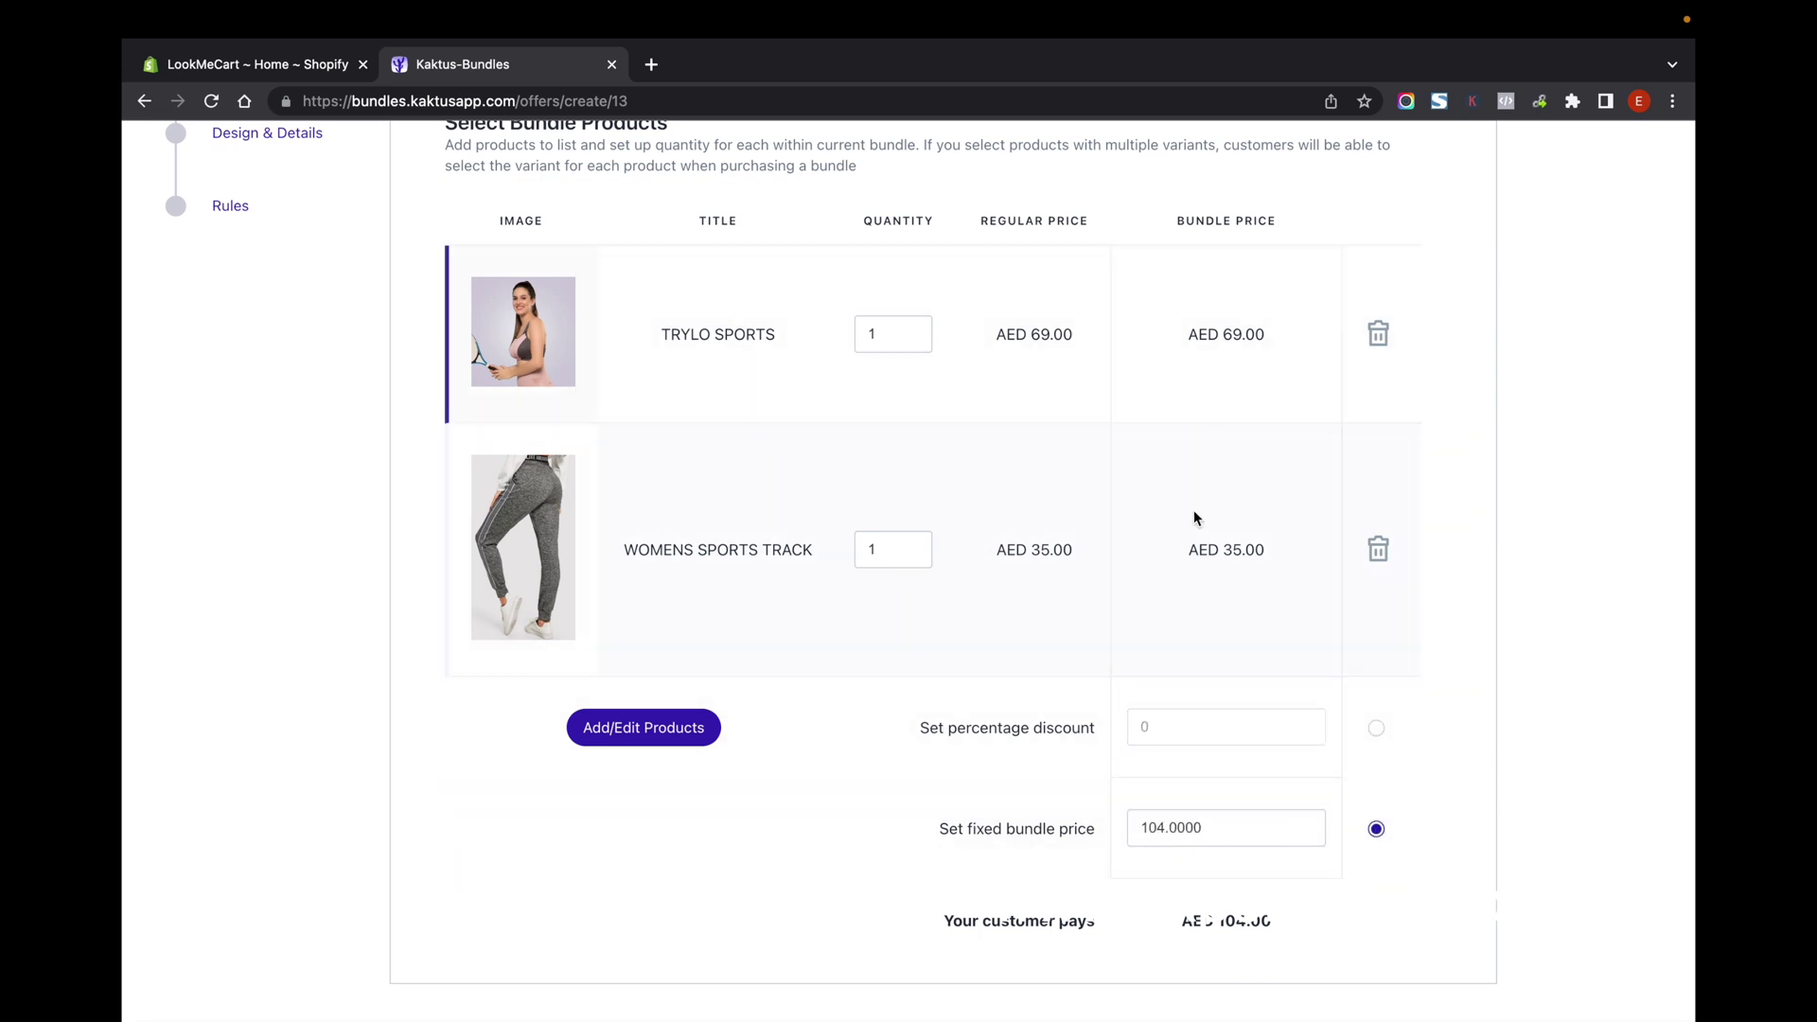
pyautogui.doubleClick(1242, 829)
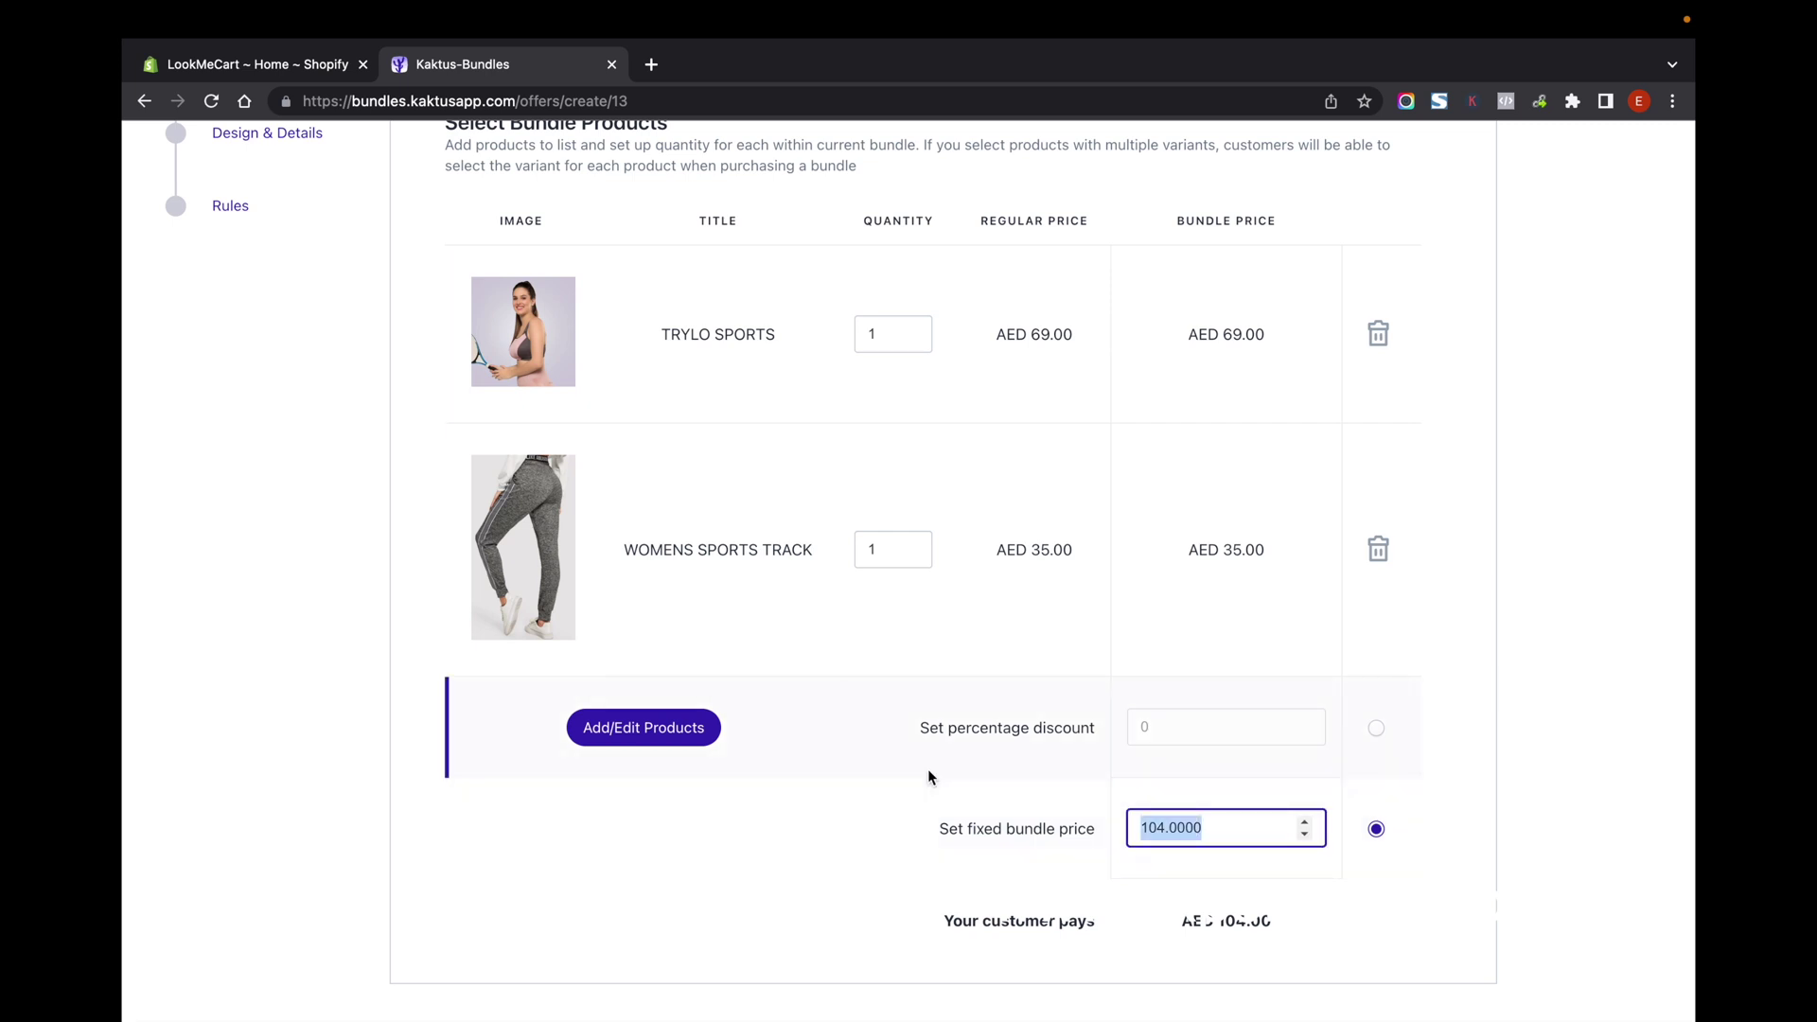
pyautogui.write('85')
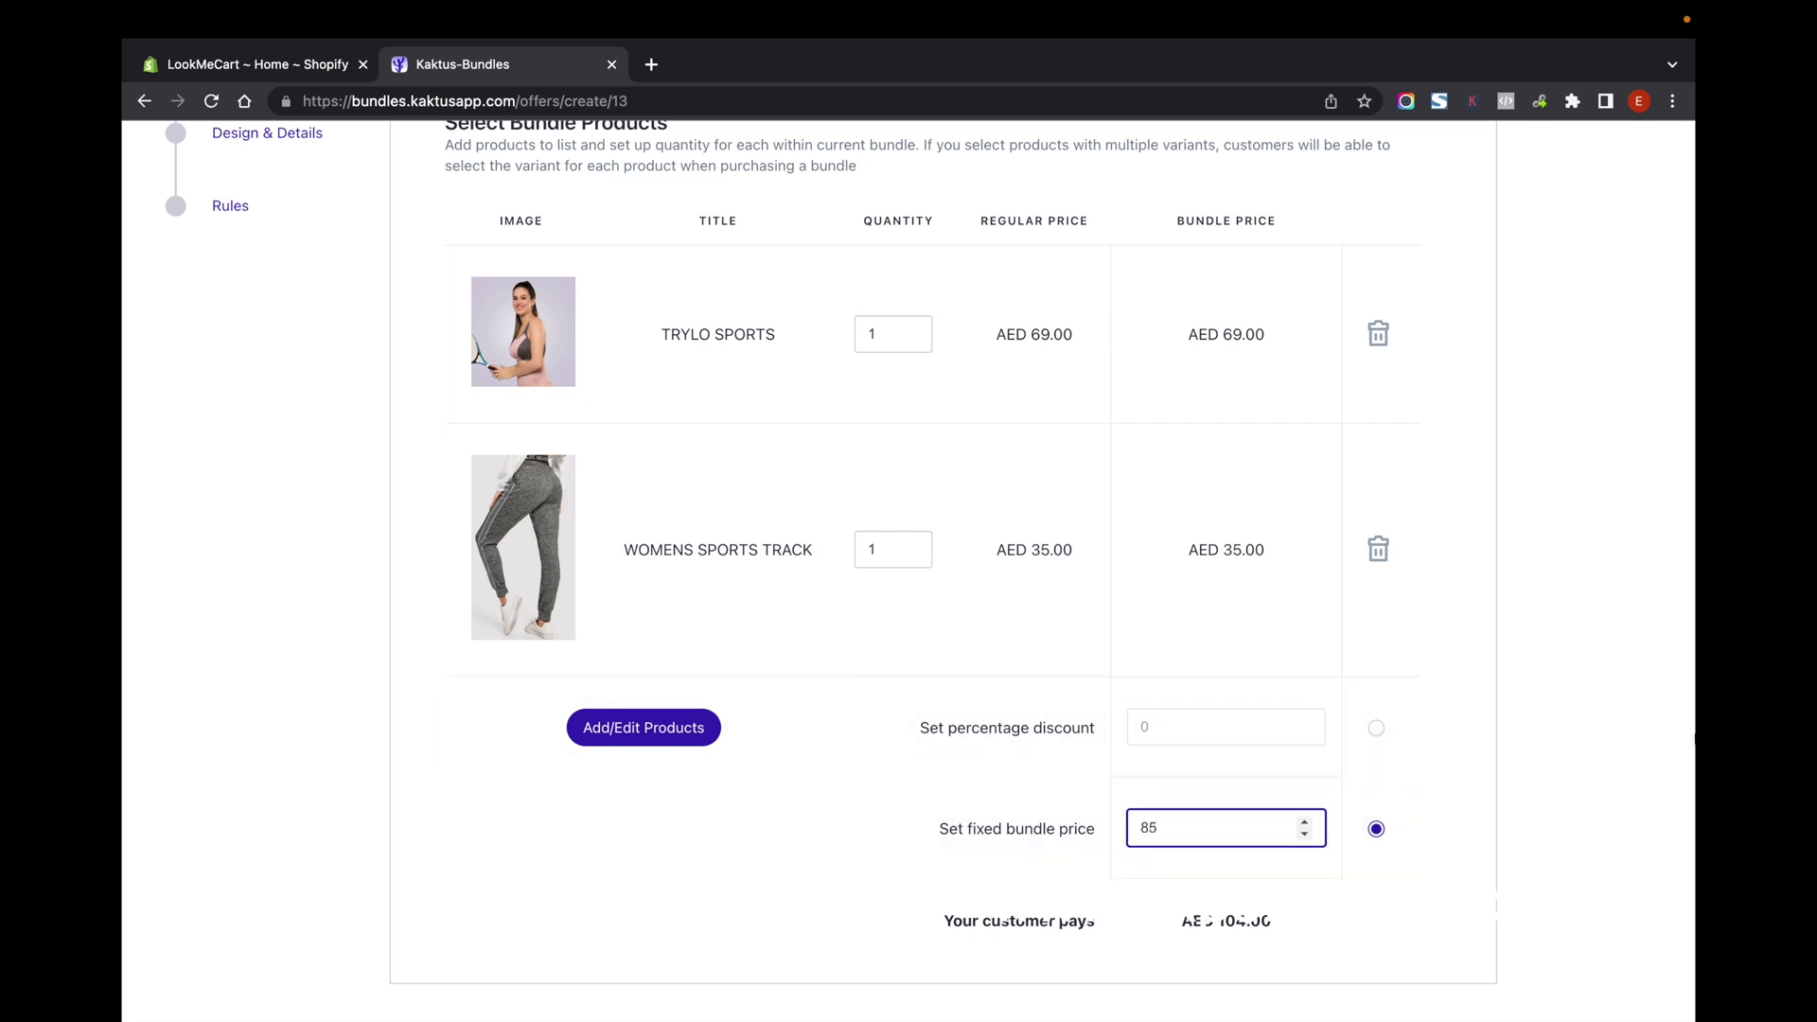
pyautogui.click(1588, 700)
pyautogui.scroll(-2, 1587, 702)
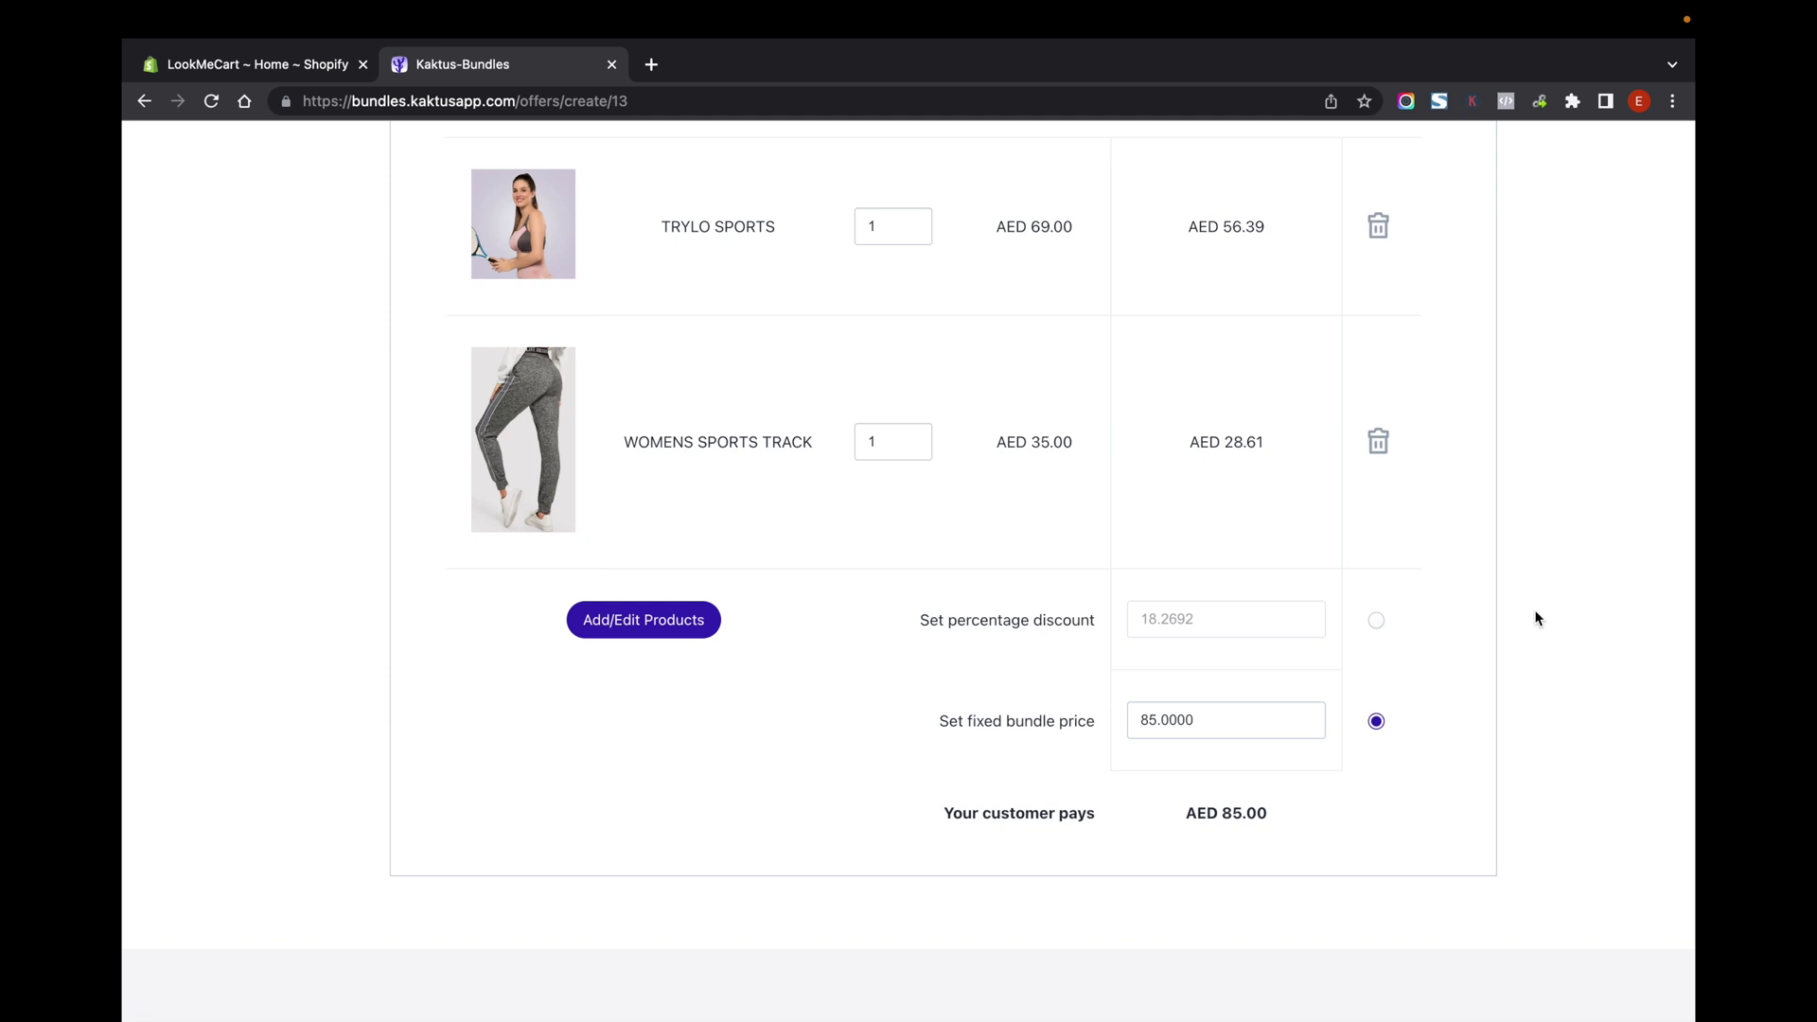
pyautogui.scroll(5, 1537, 616)
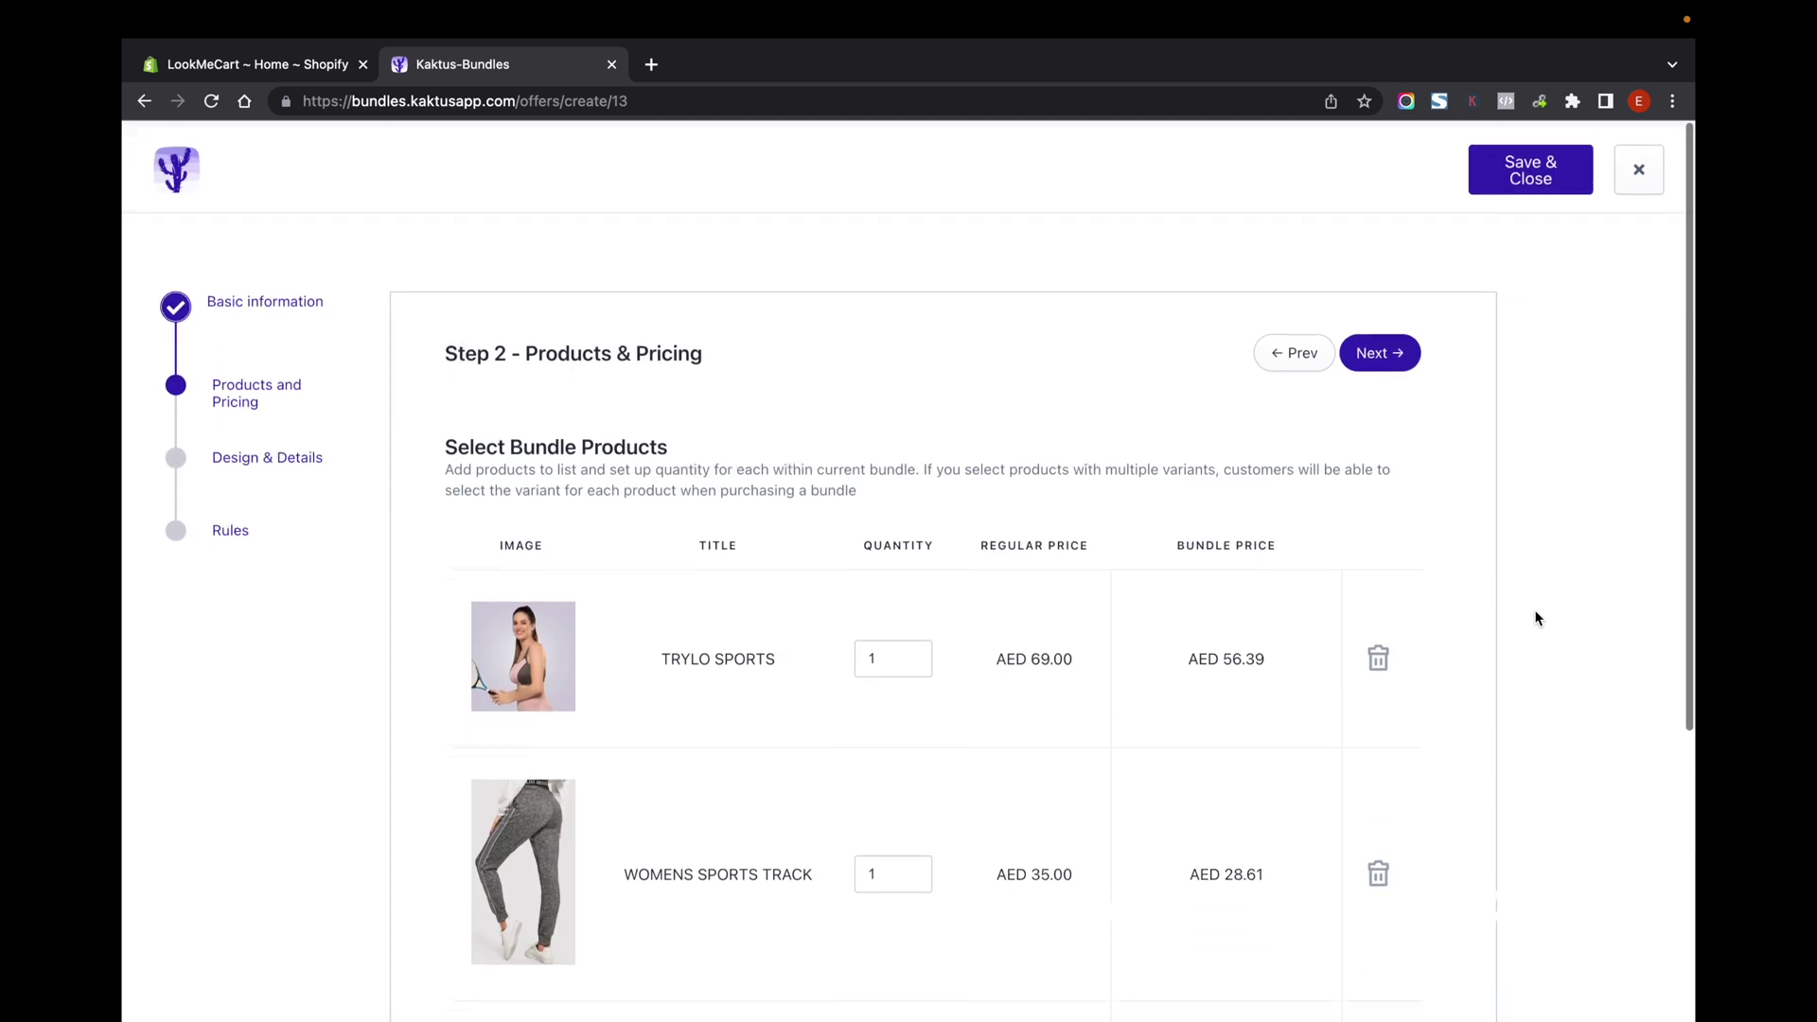
# Change the offer title to 'Deal unlocked! Get this product at Offer Price'
pyautogui.click(1384, 346)
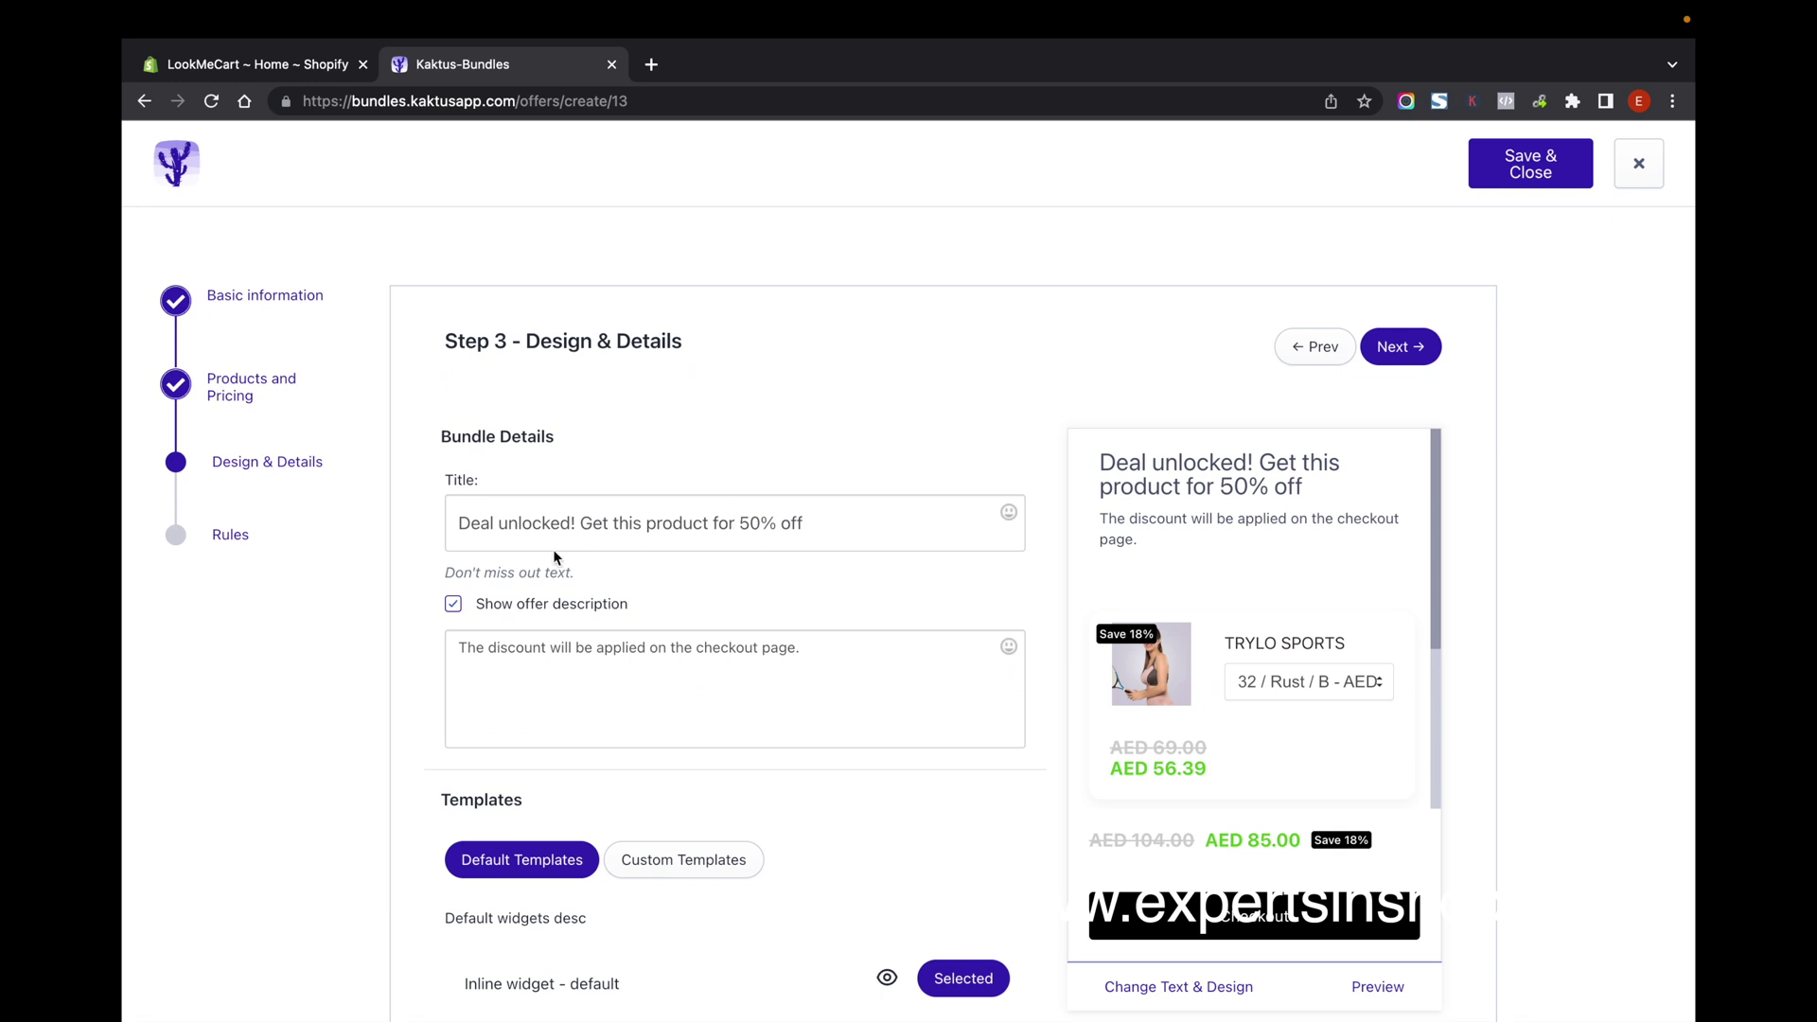
pyautogui.moveTo(739, 523); pyautogui.dragTo(1168, 522)
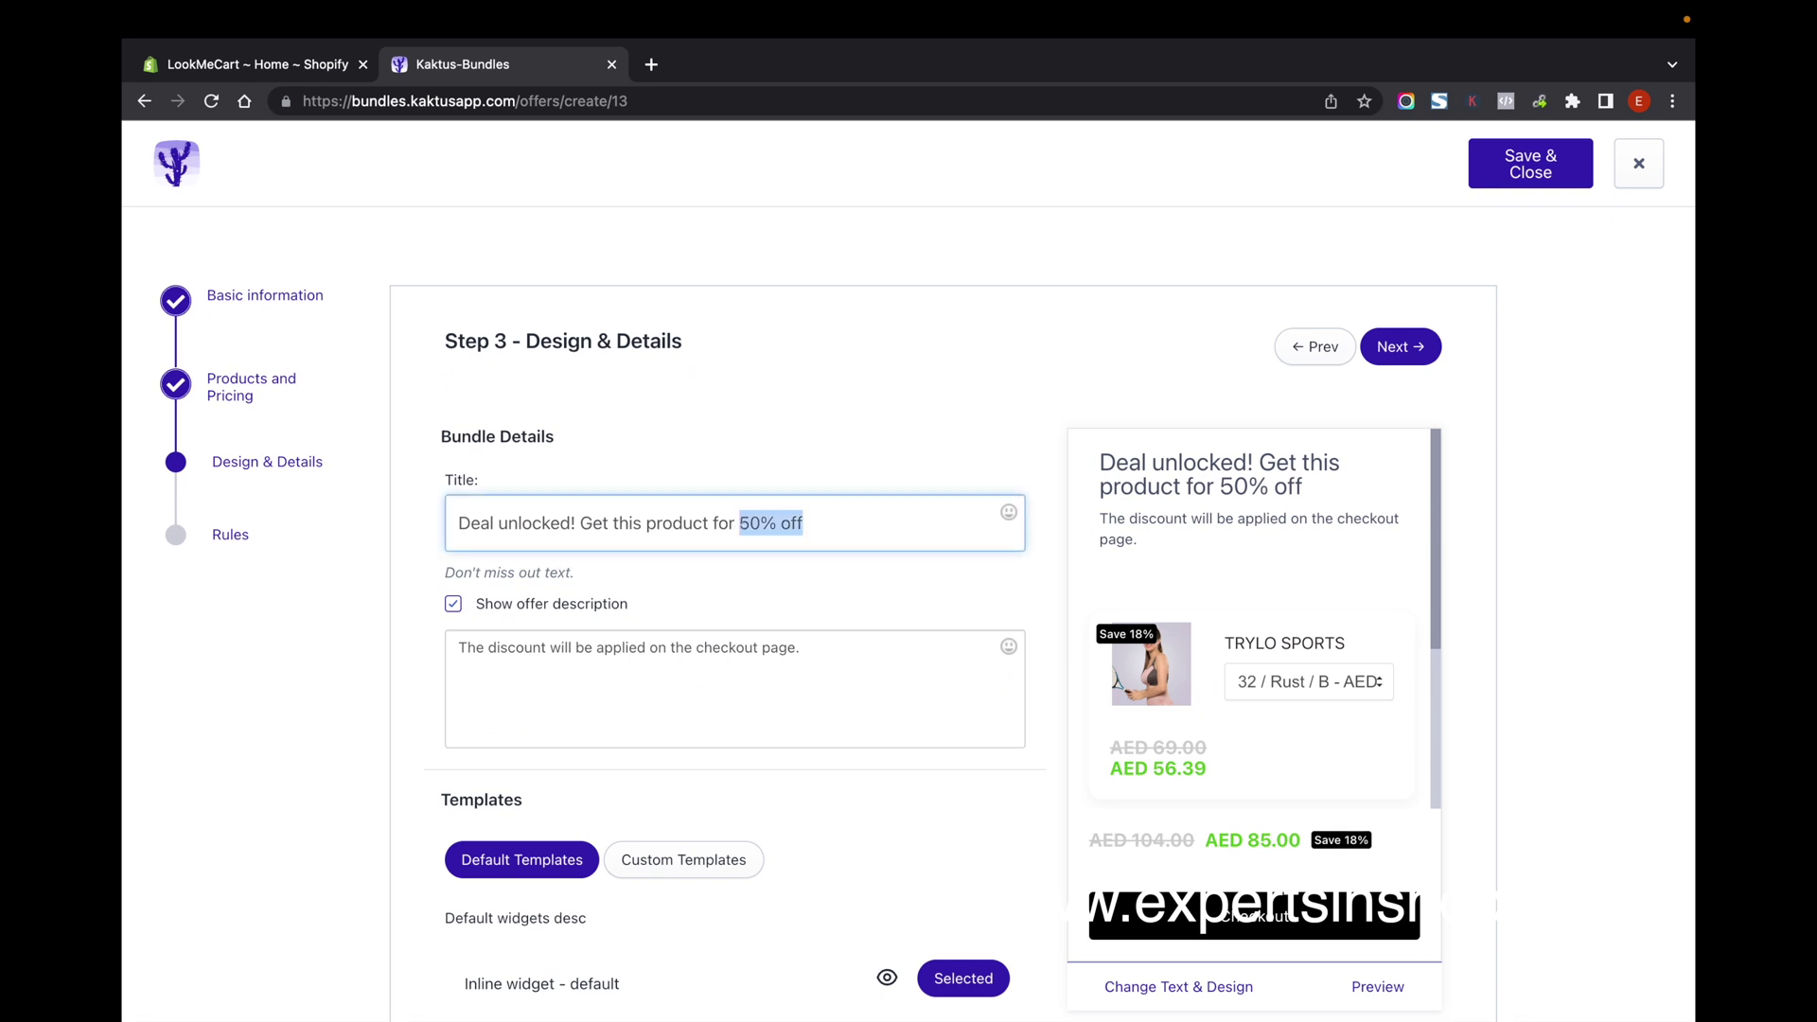
pyautogui.press('BackSpace')
pyautogui.press('BackSpace')
pyautogui.press('BackSpace')
pyautogui.press('BackSpace')
pyautogui.press('BackSpace')
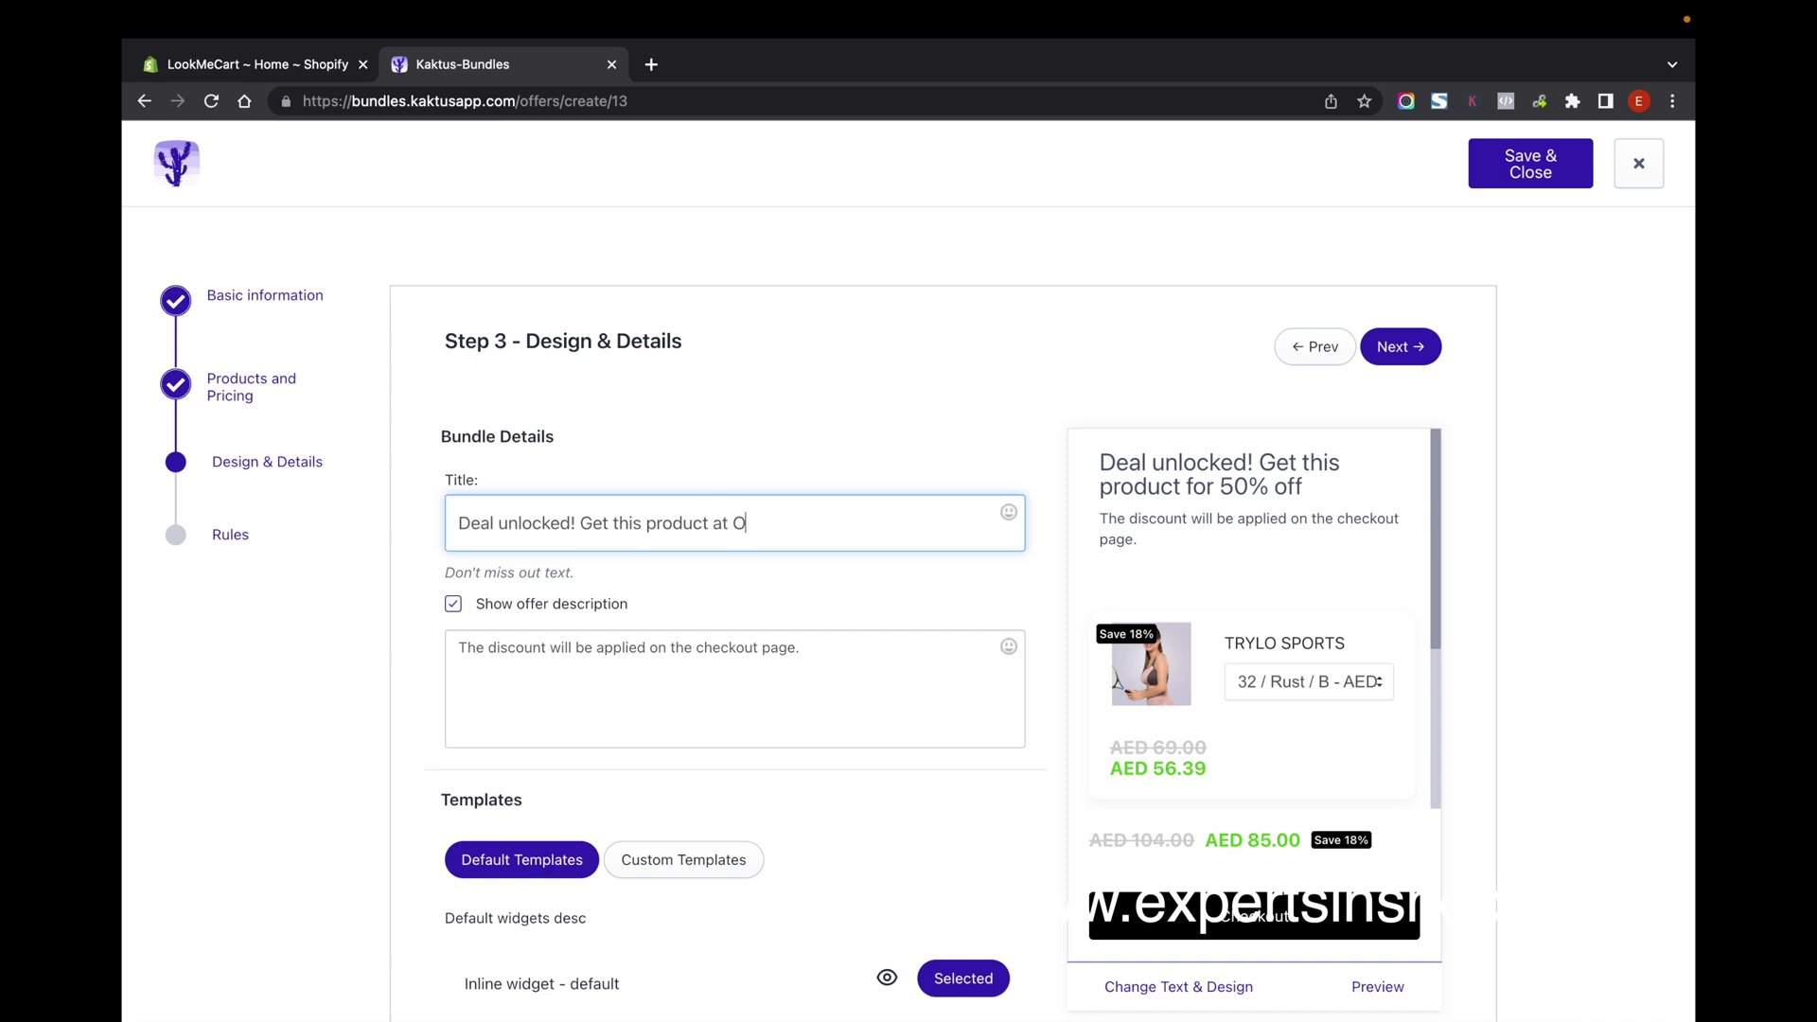
pyautogui.write('at Offer Price')
# Use the grid layout for the bundle widget
pyautogui.scroll(-2, 957, 701)
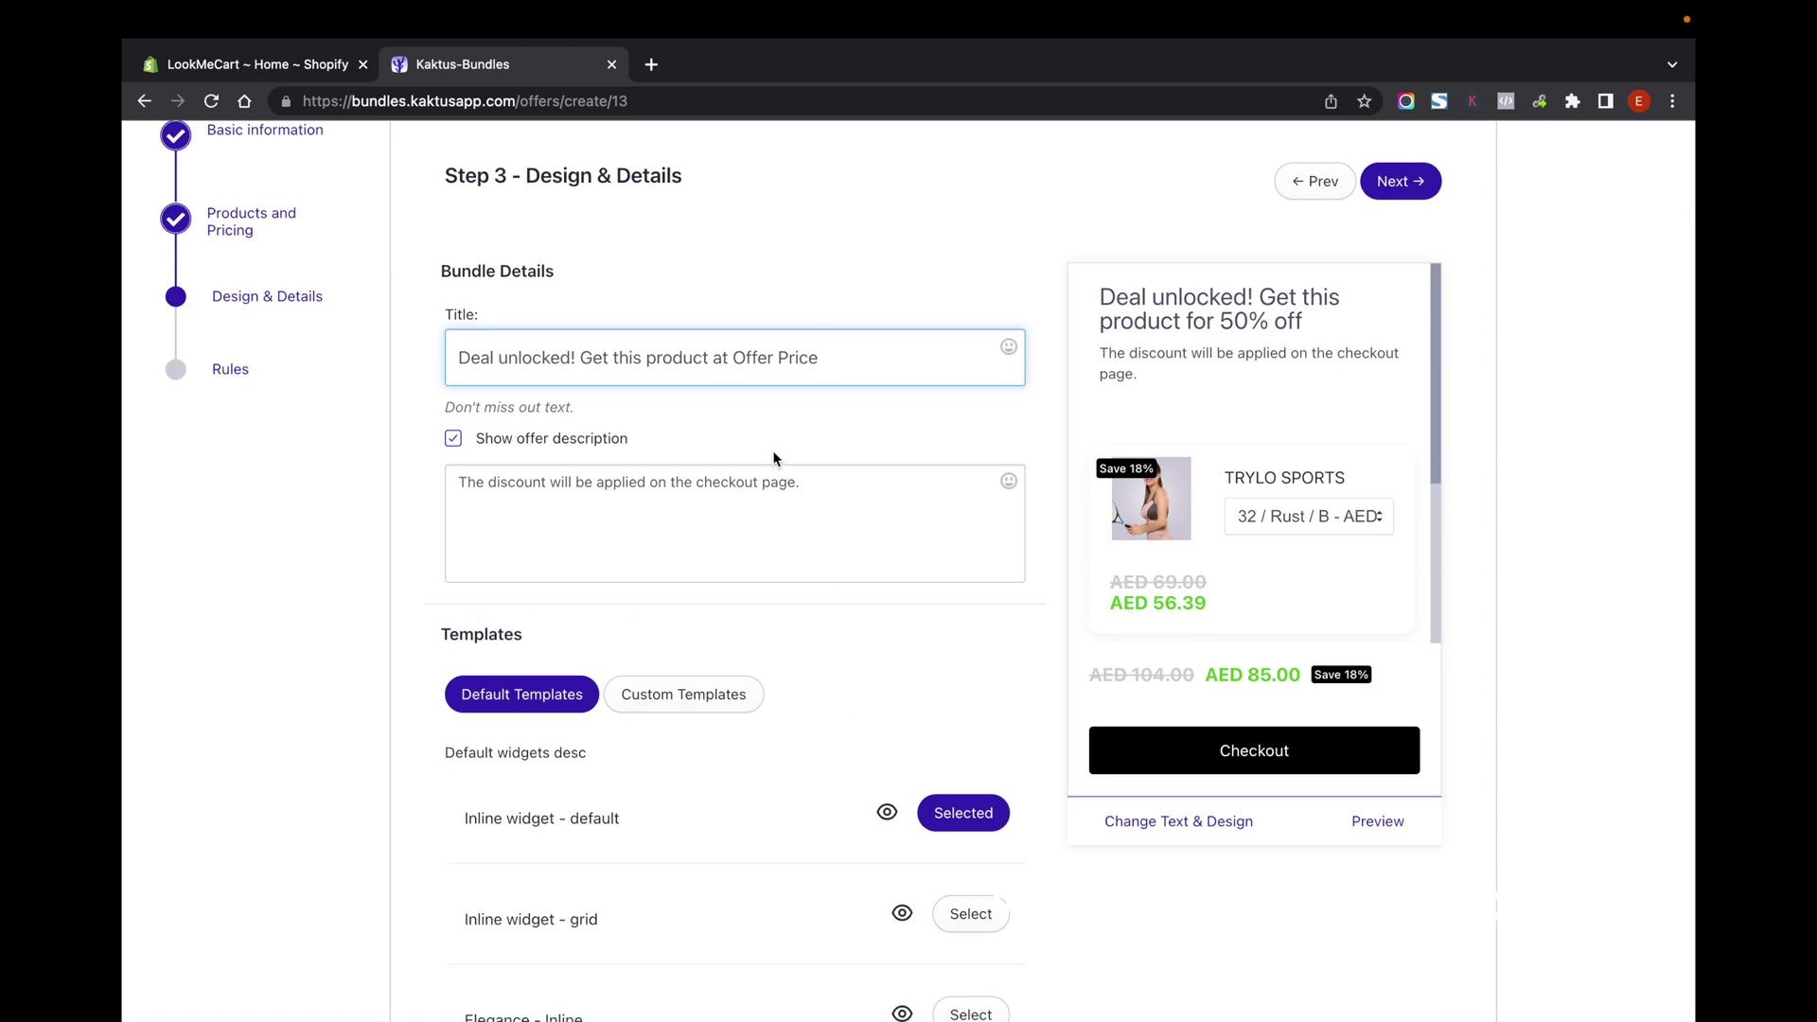
pyautogui.scroll(-3, 990, 571)
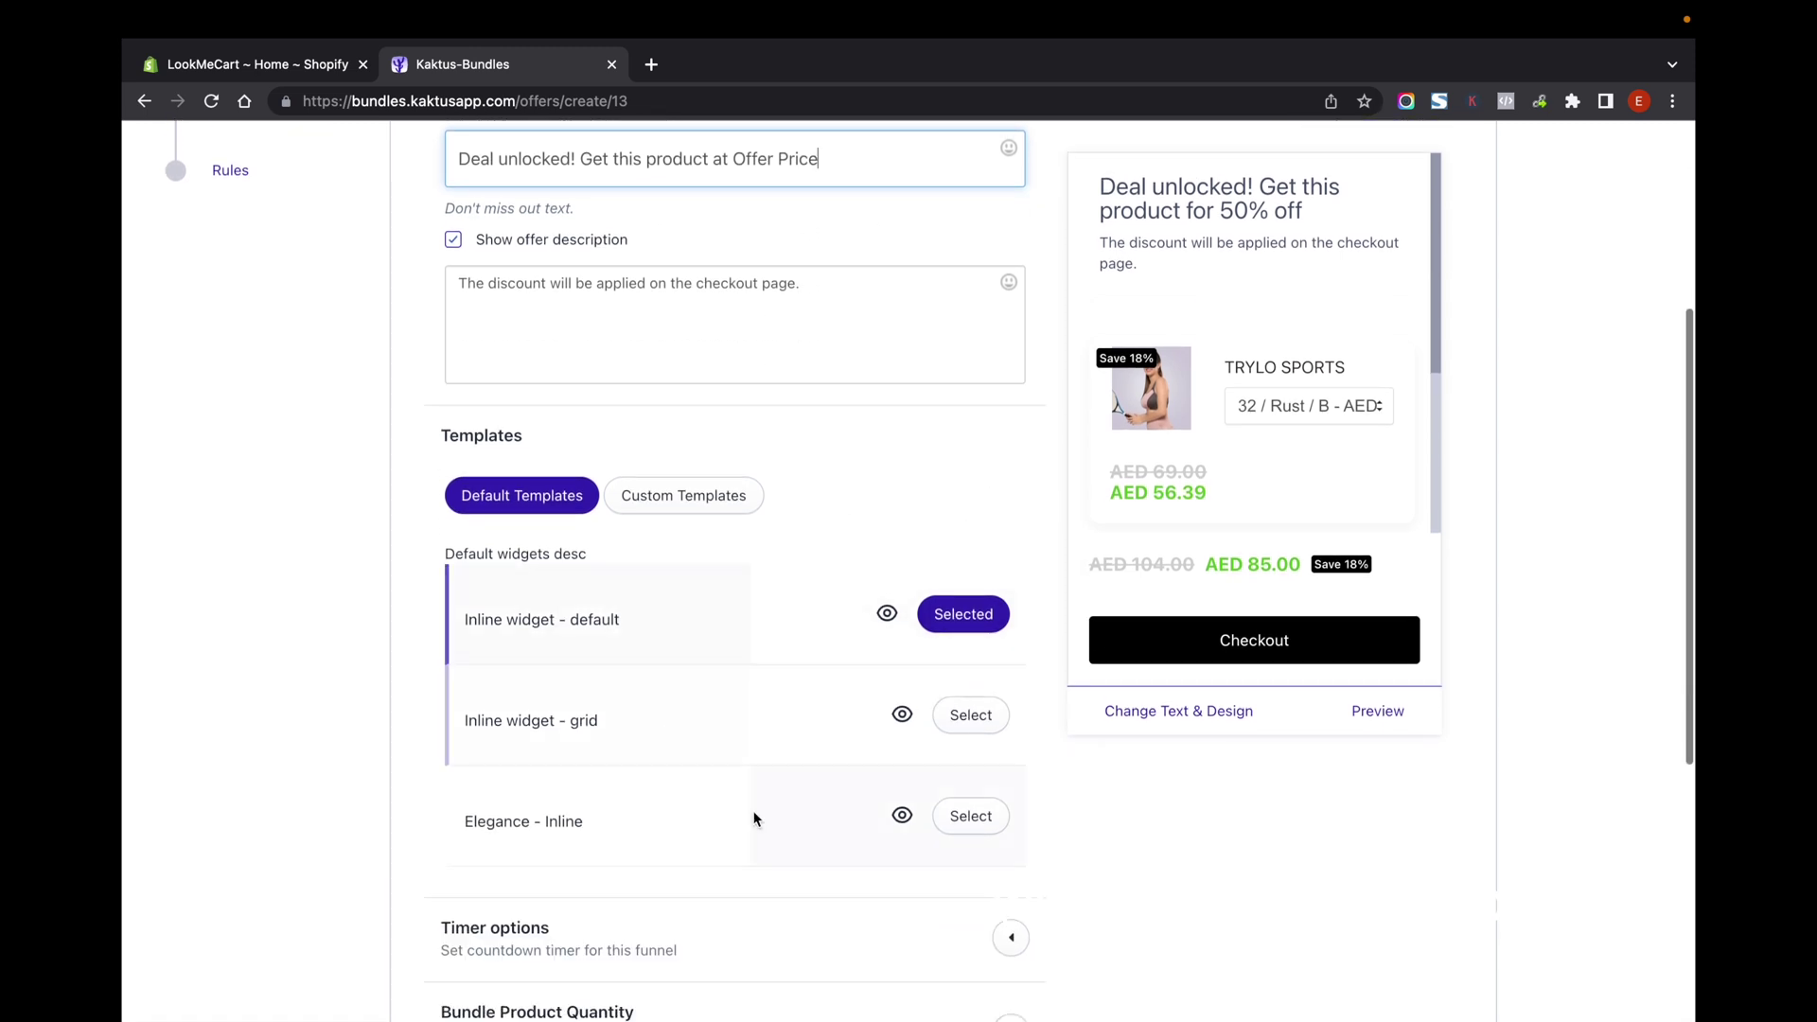
pyautogui.click(970, 724)
pyautogui.scroll(-5, 919, 533)
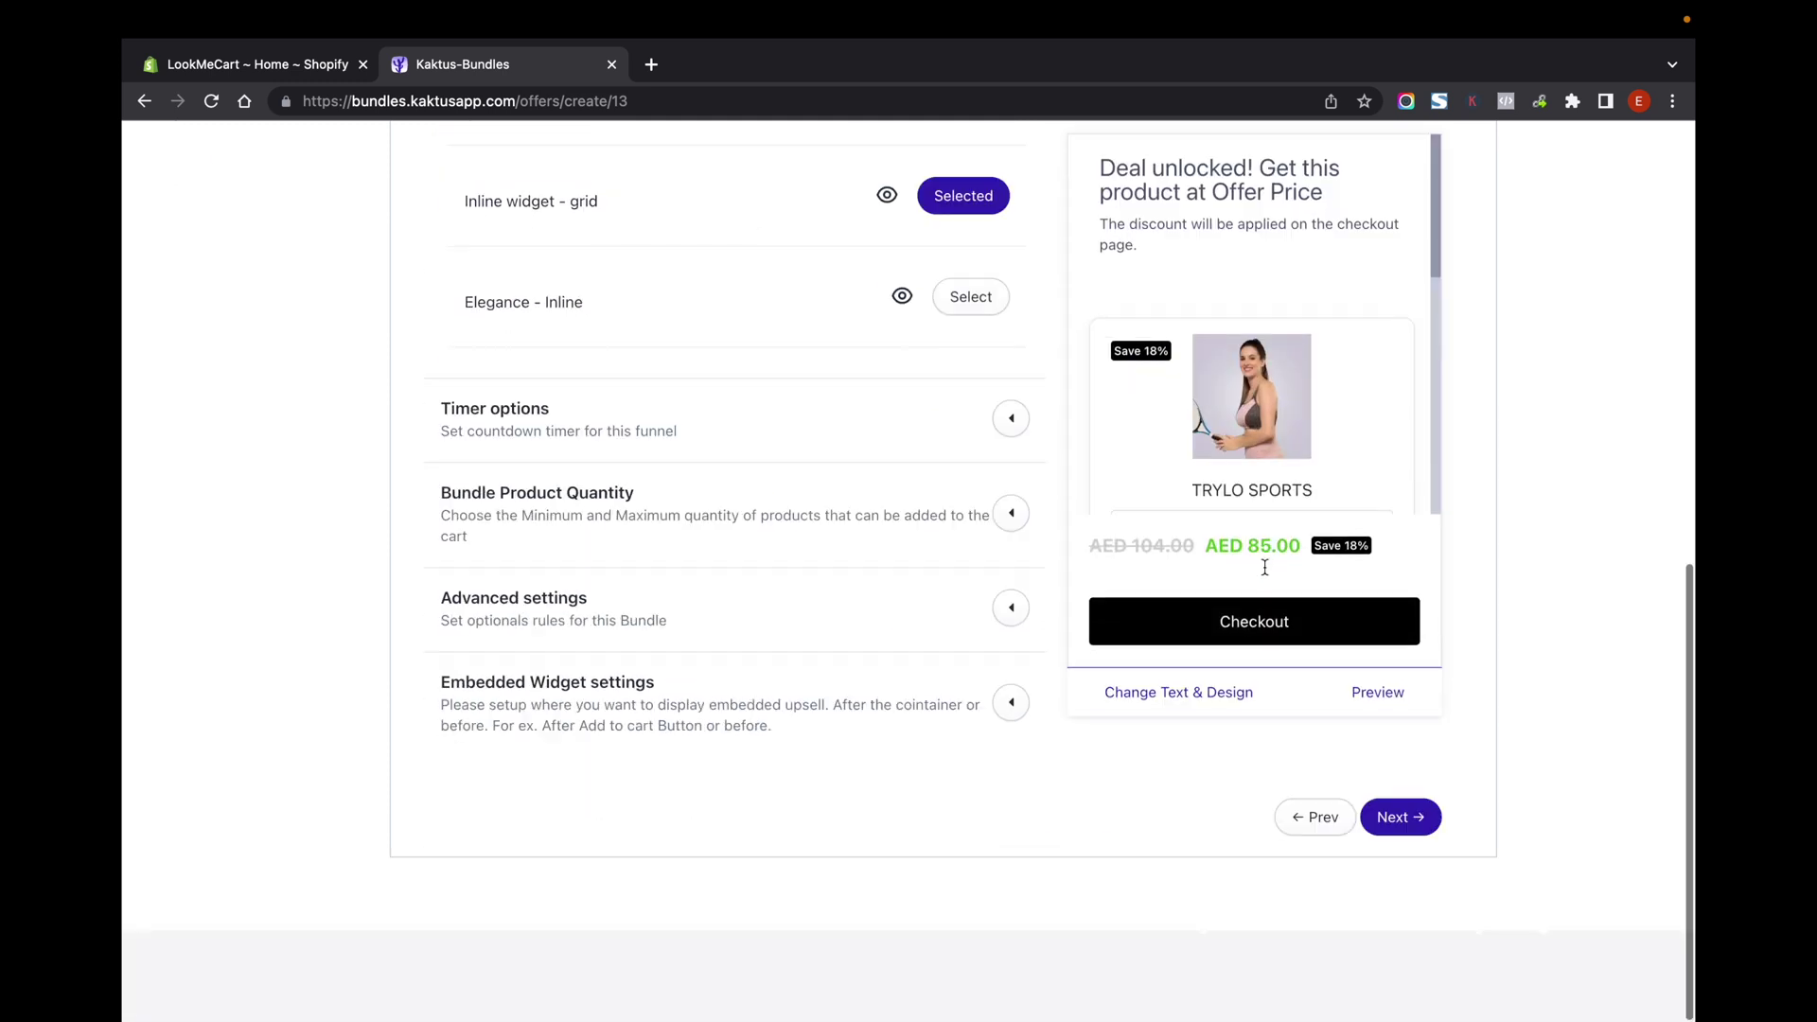
pyautogui.scroll(1, 919, 533)
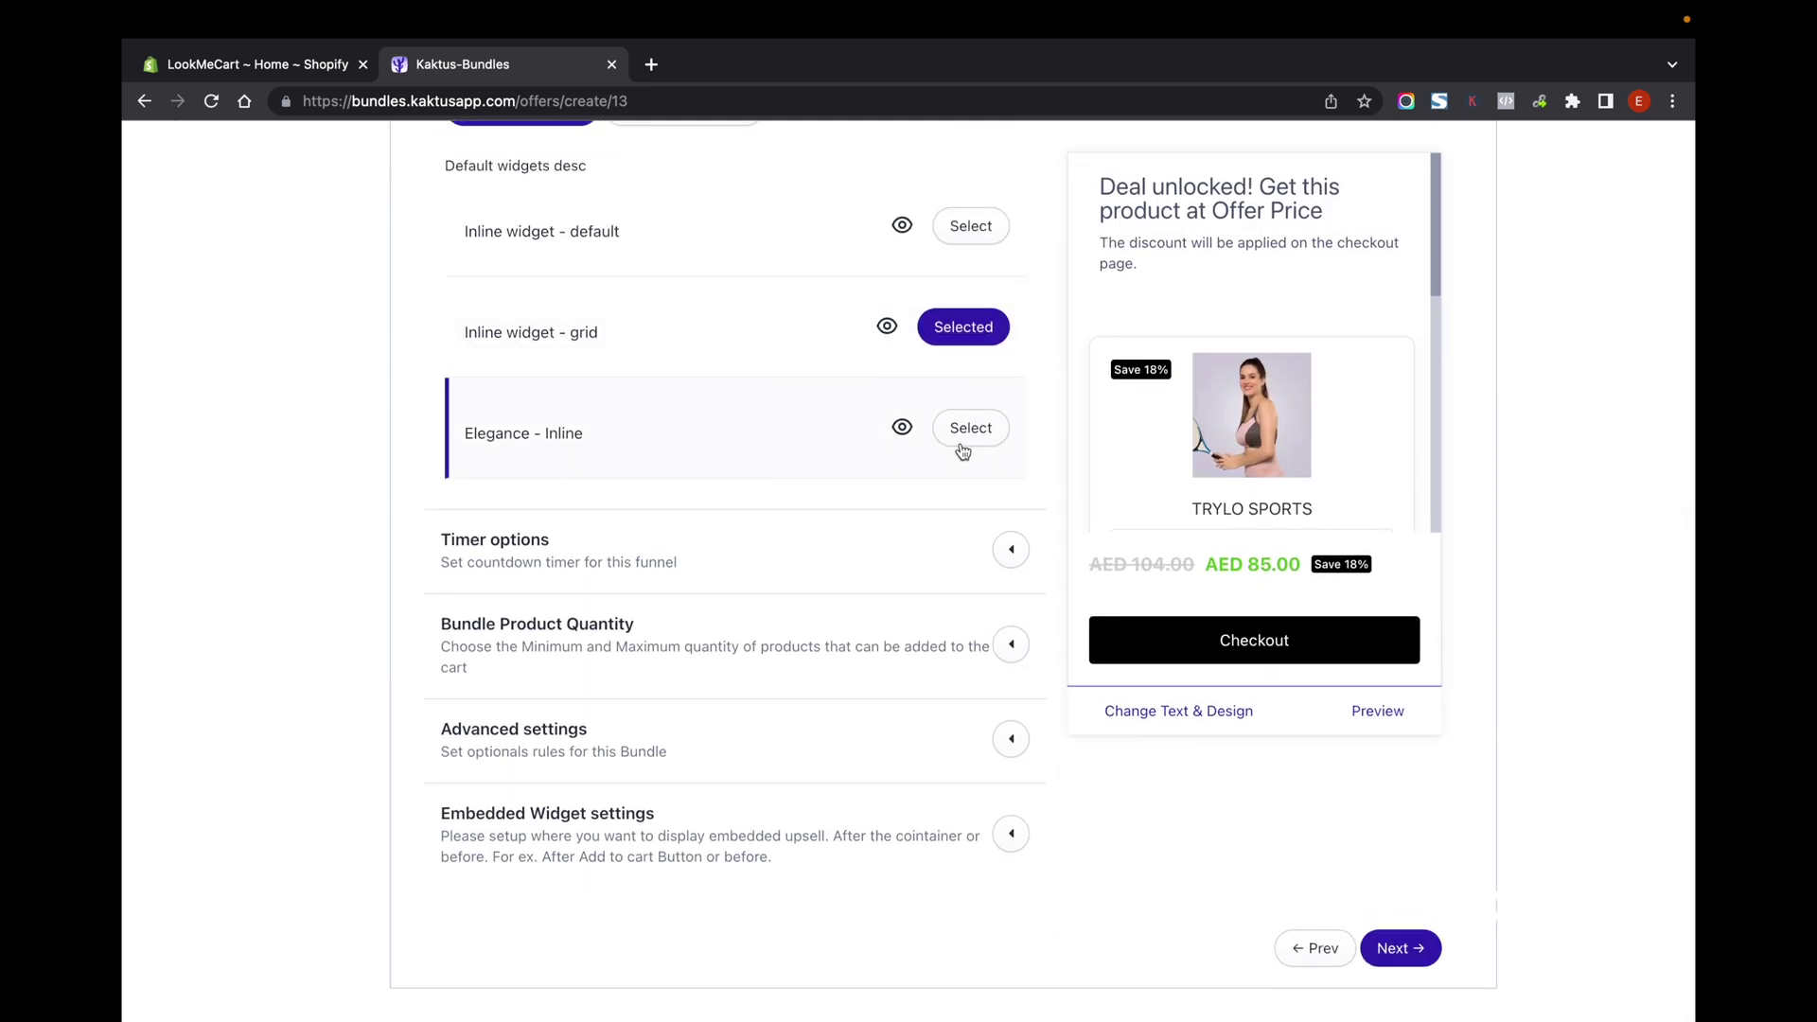
# Turn on the 'Hurry Up!' countdown timer set to 0:30
pyautogui.click(1011, 549)
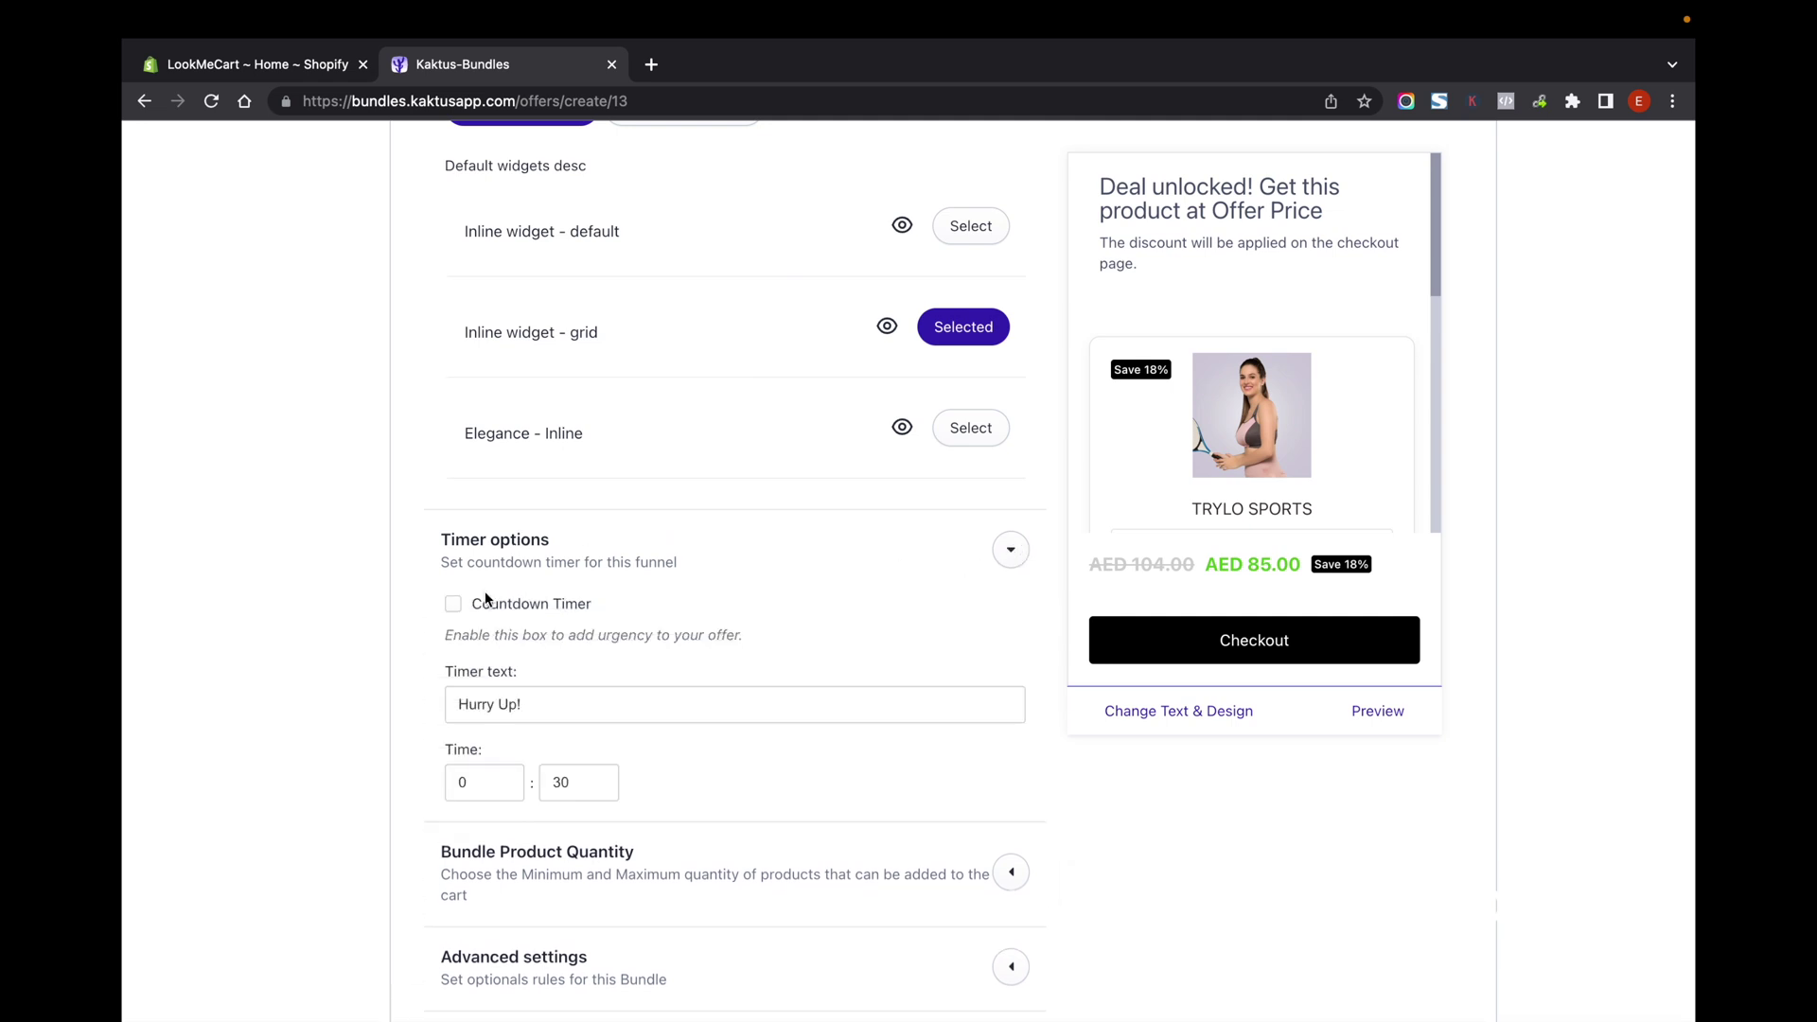
pyautogui.click(453, 604)
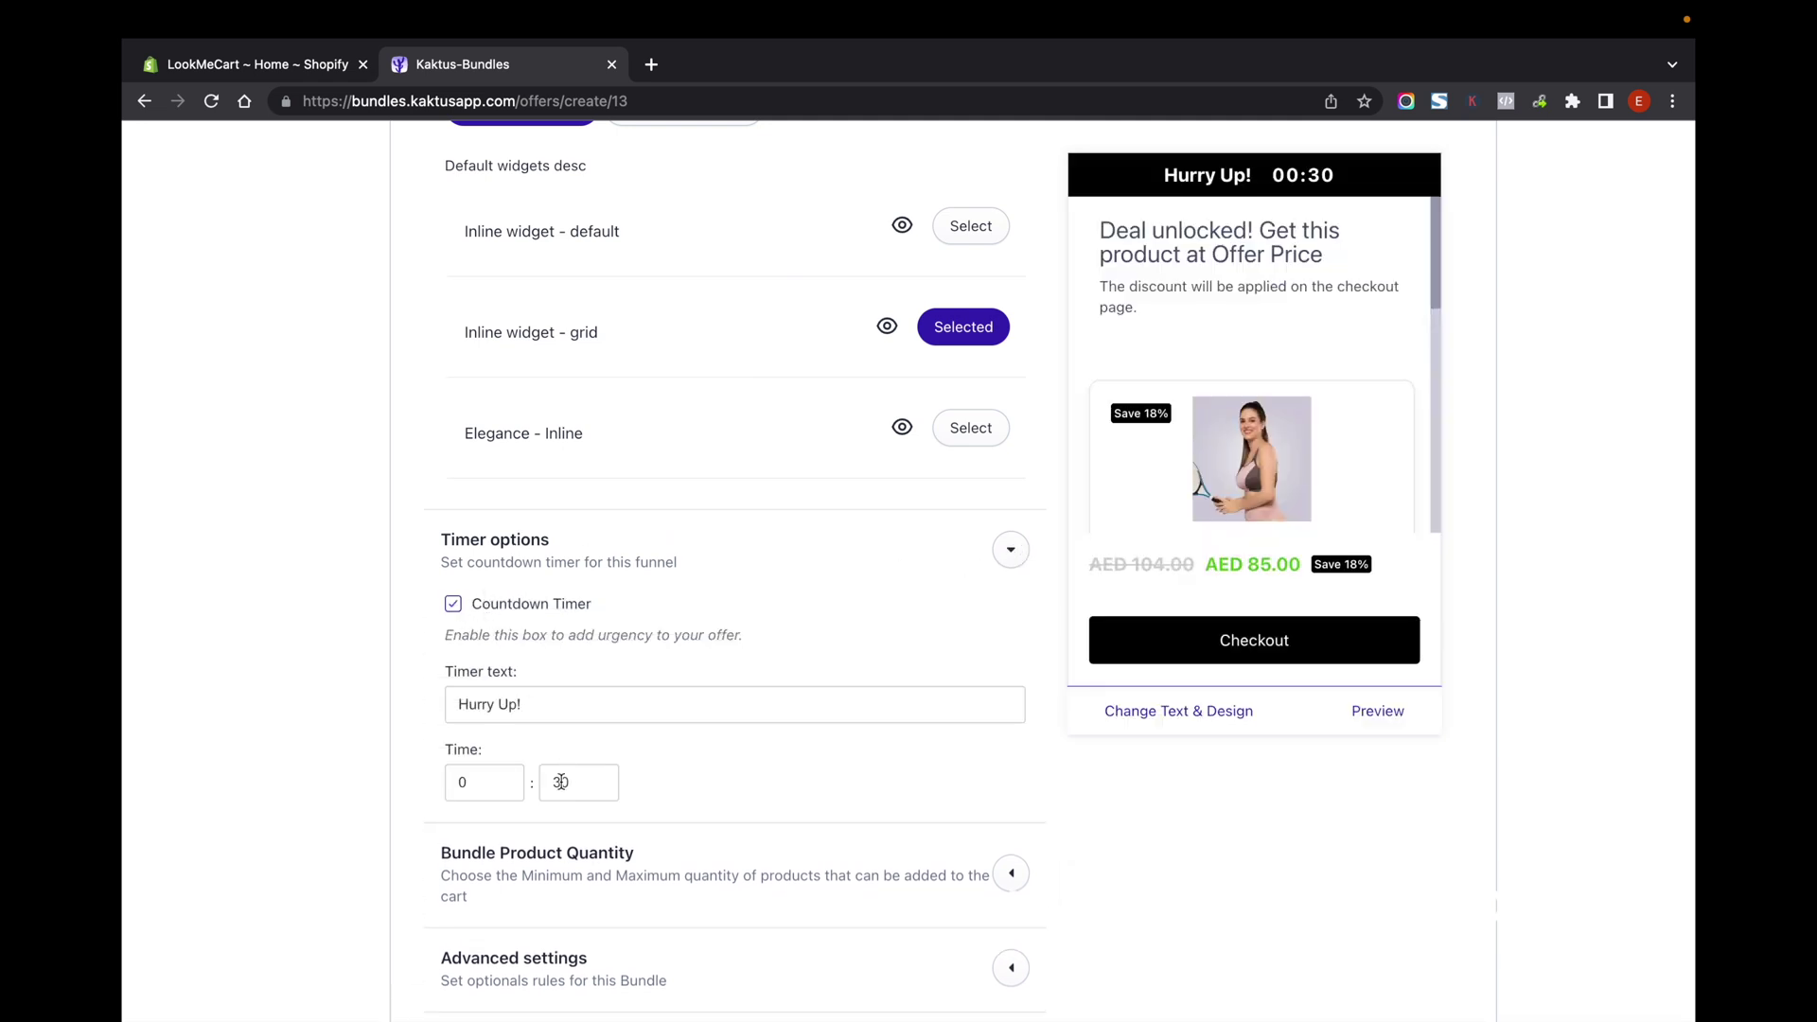
pyautogui.click(604, 780)
pyautogui.scroll(-2, 1183, 784)
pyautogui.scroll(-2, 1183, 784)
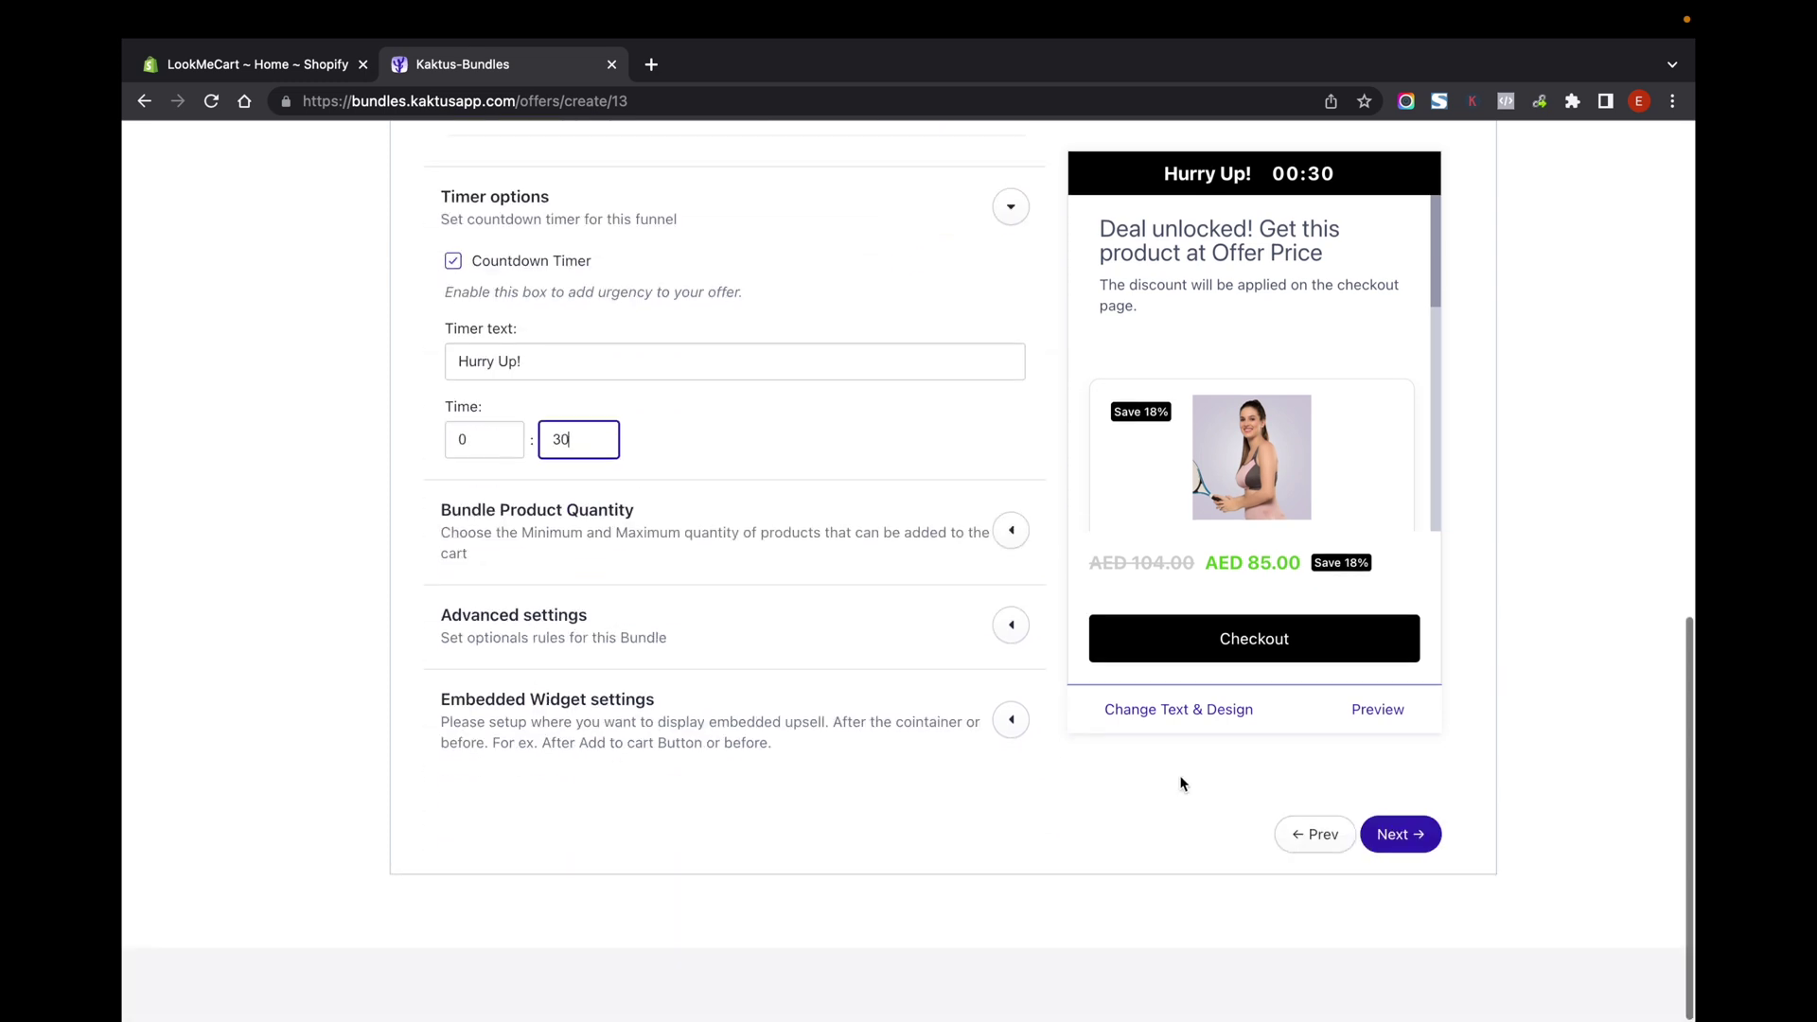
# Skip the rules step, leaving the Date Range condition unset, and save and close Bundle Offer
pyautogui.click(1411, 837)
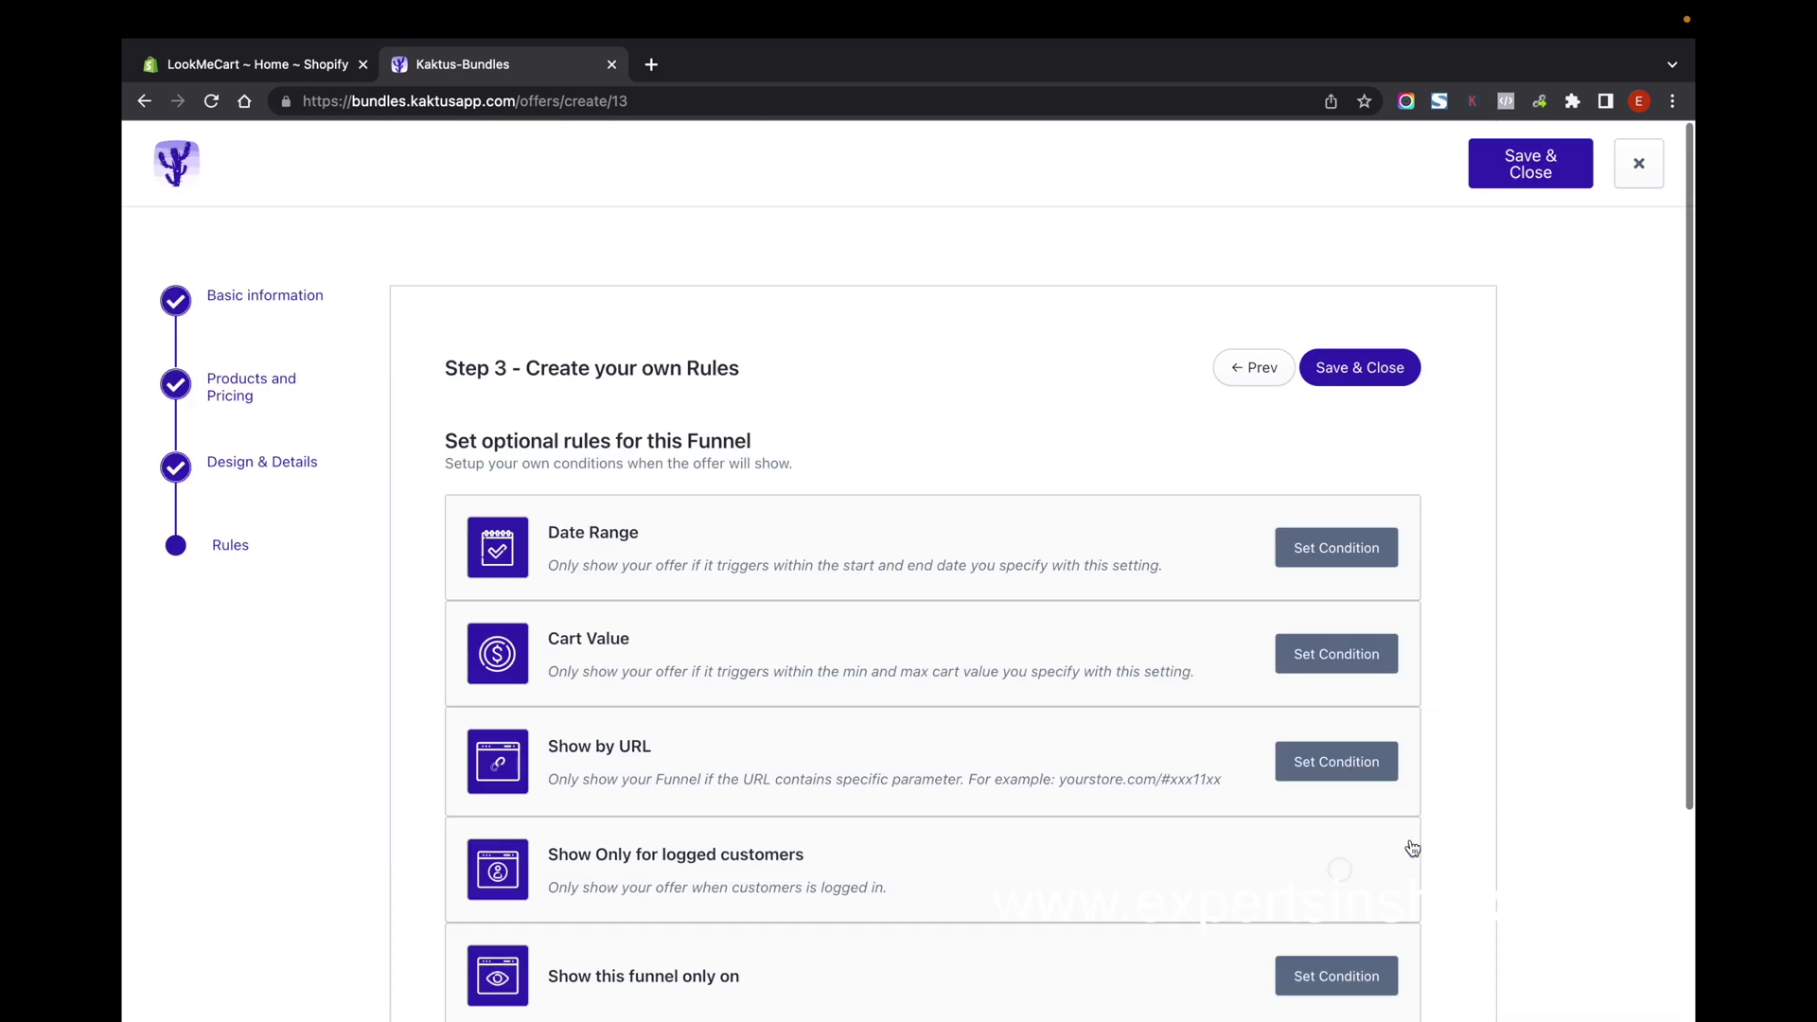
pyautogui.click(1352, 556)
pyautogui.click(1351, 556)
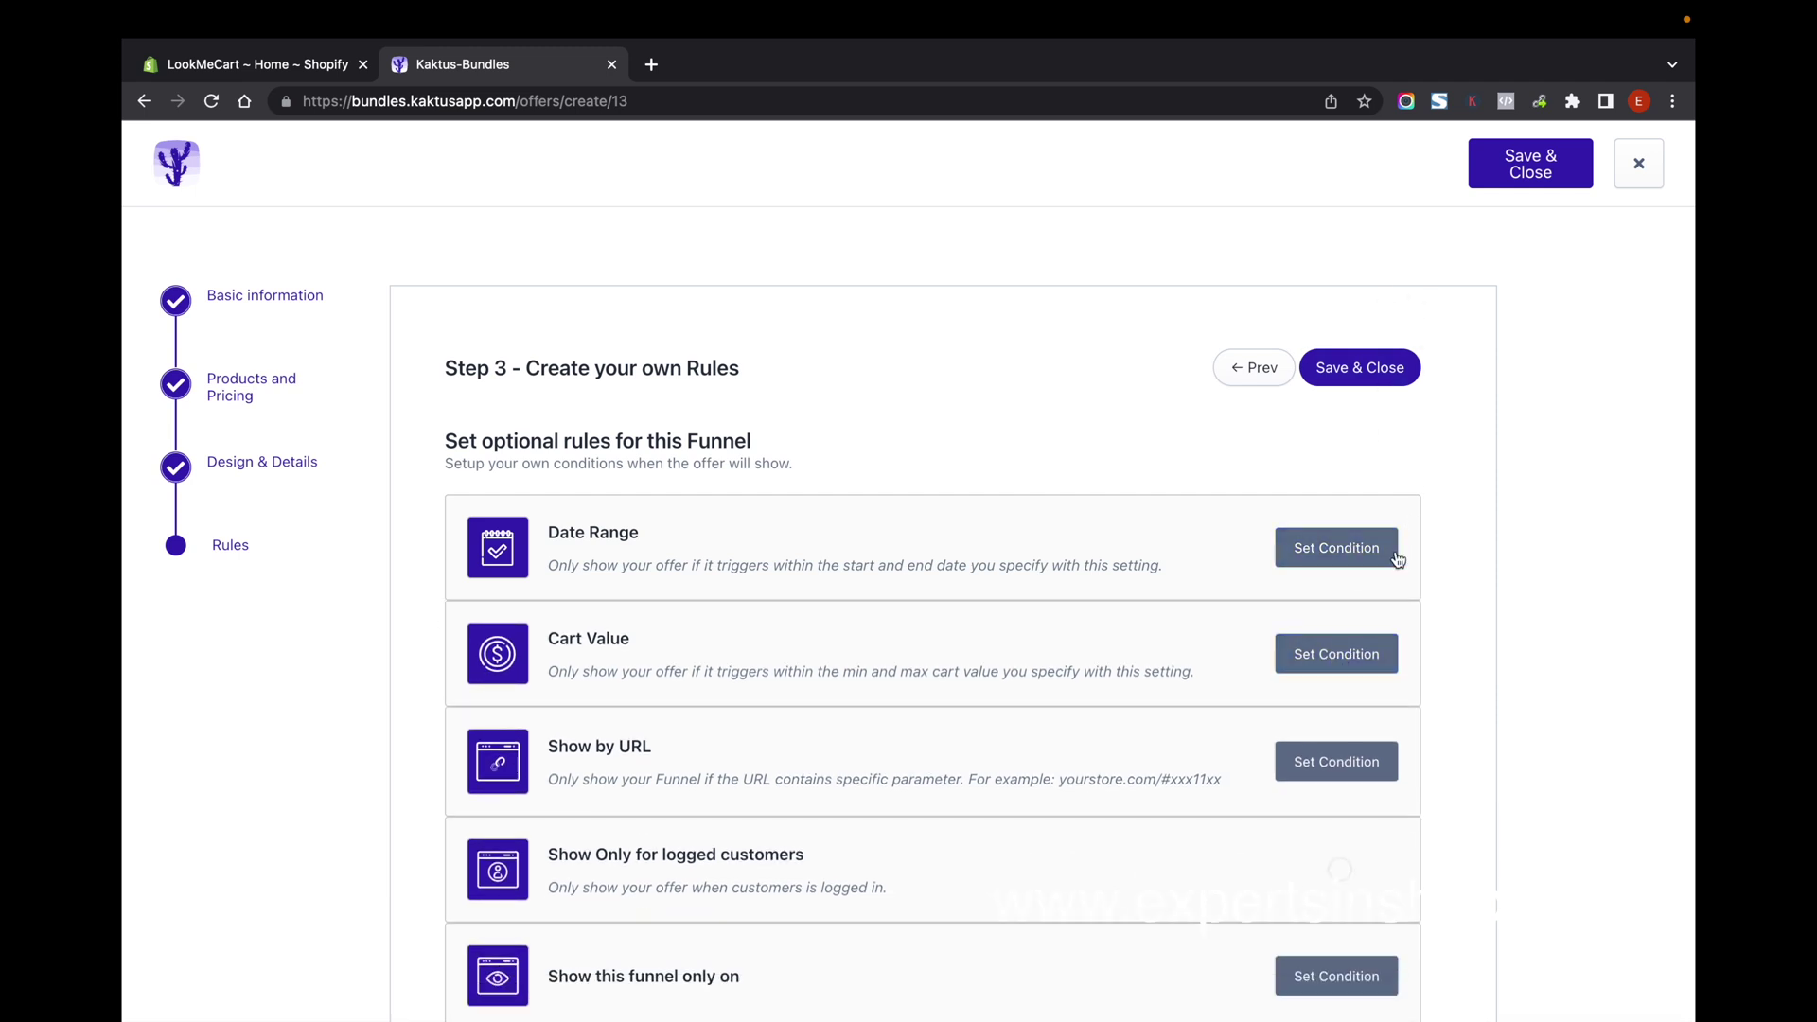
pyautogui.scroll(-3, 1315, 729)
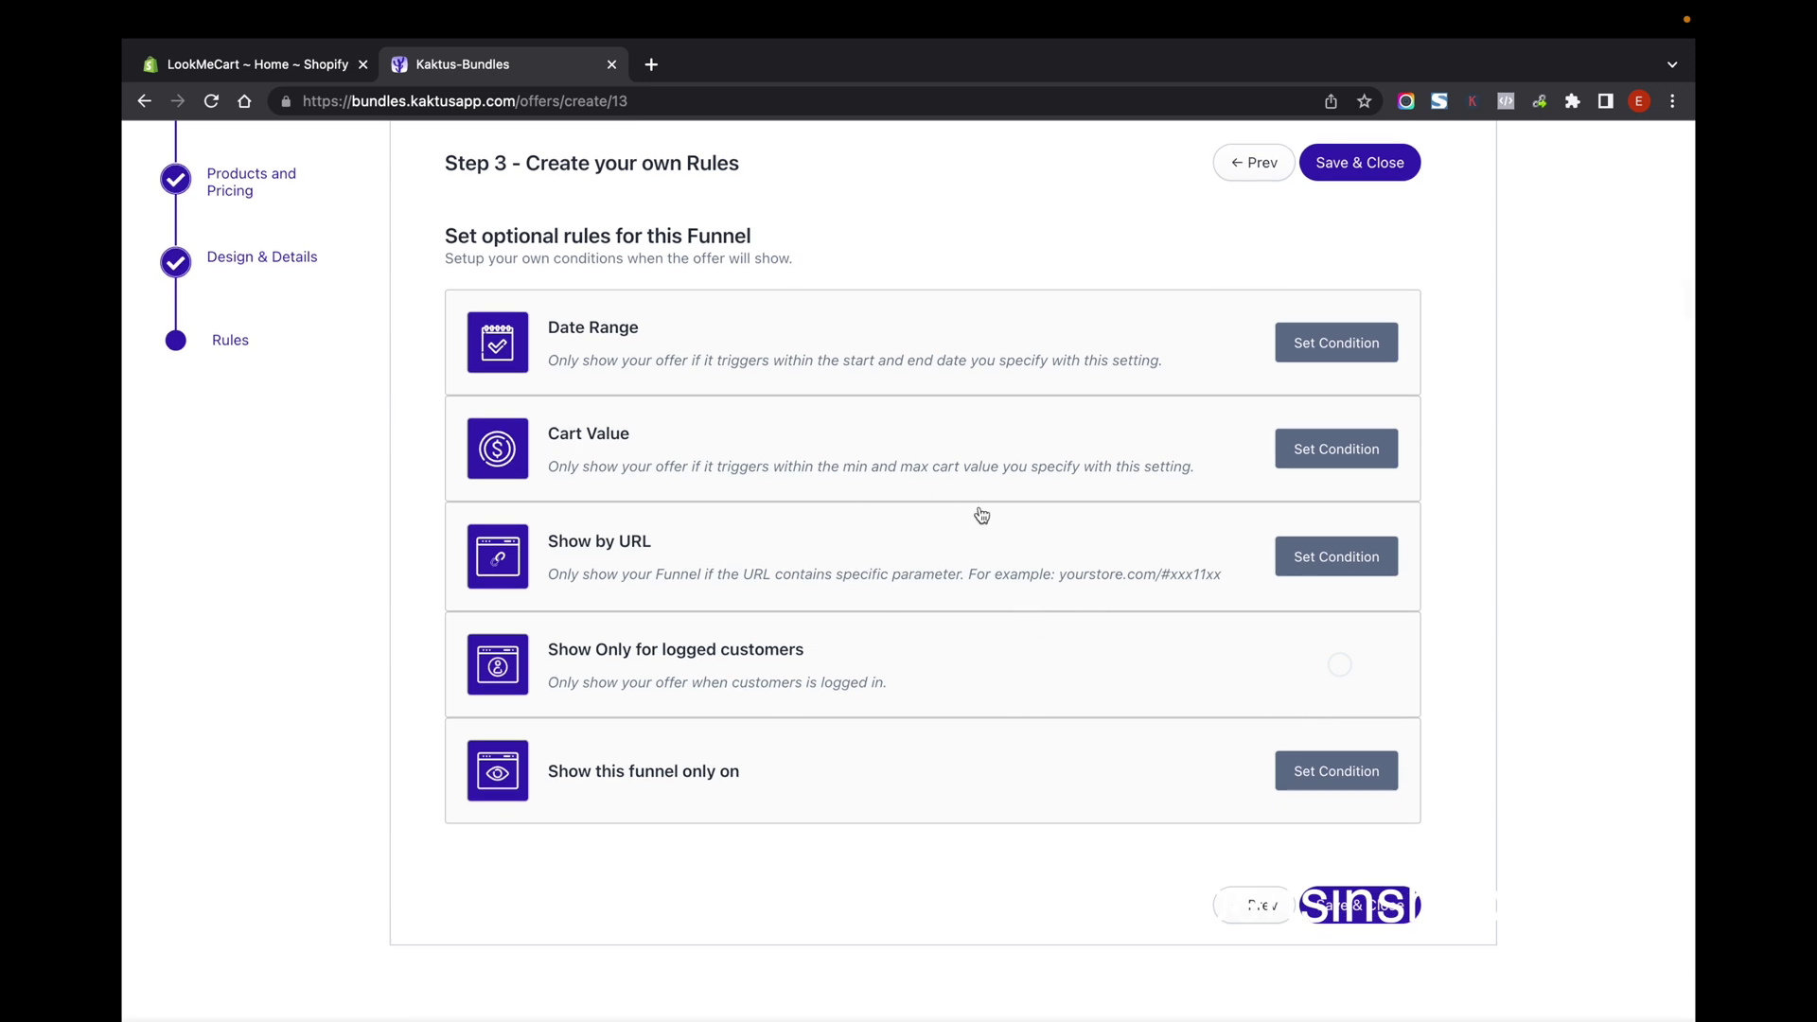
pyautogui.click(1356, 907)
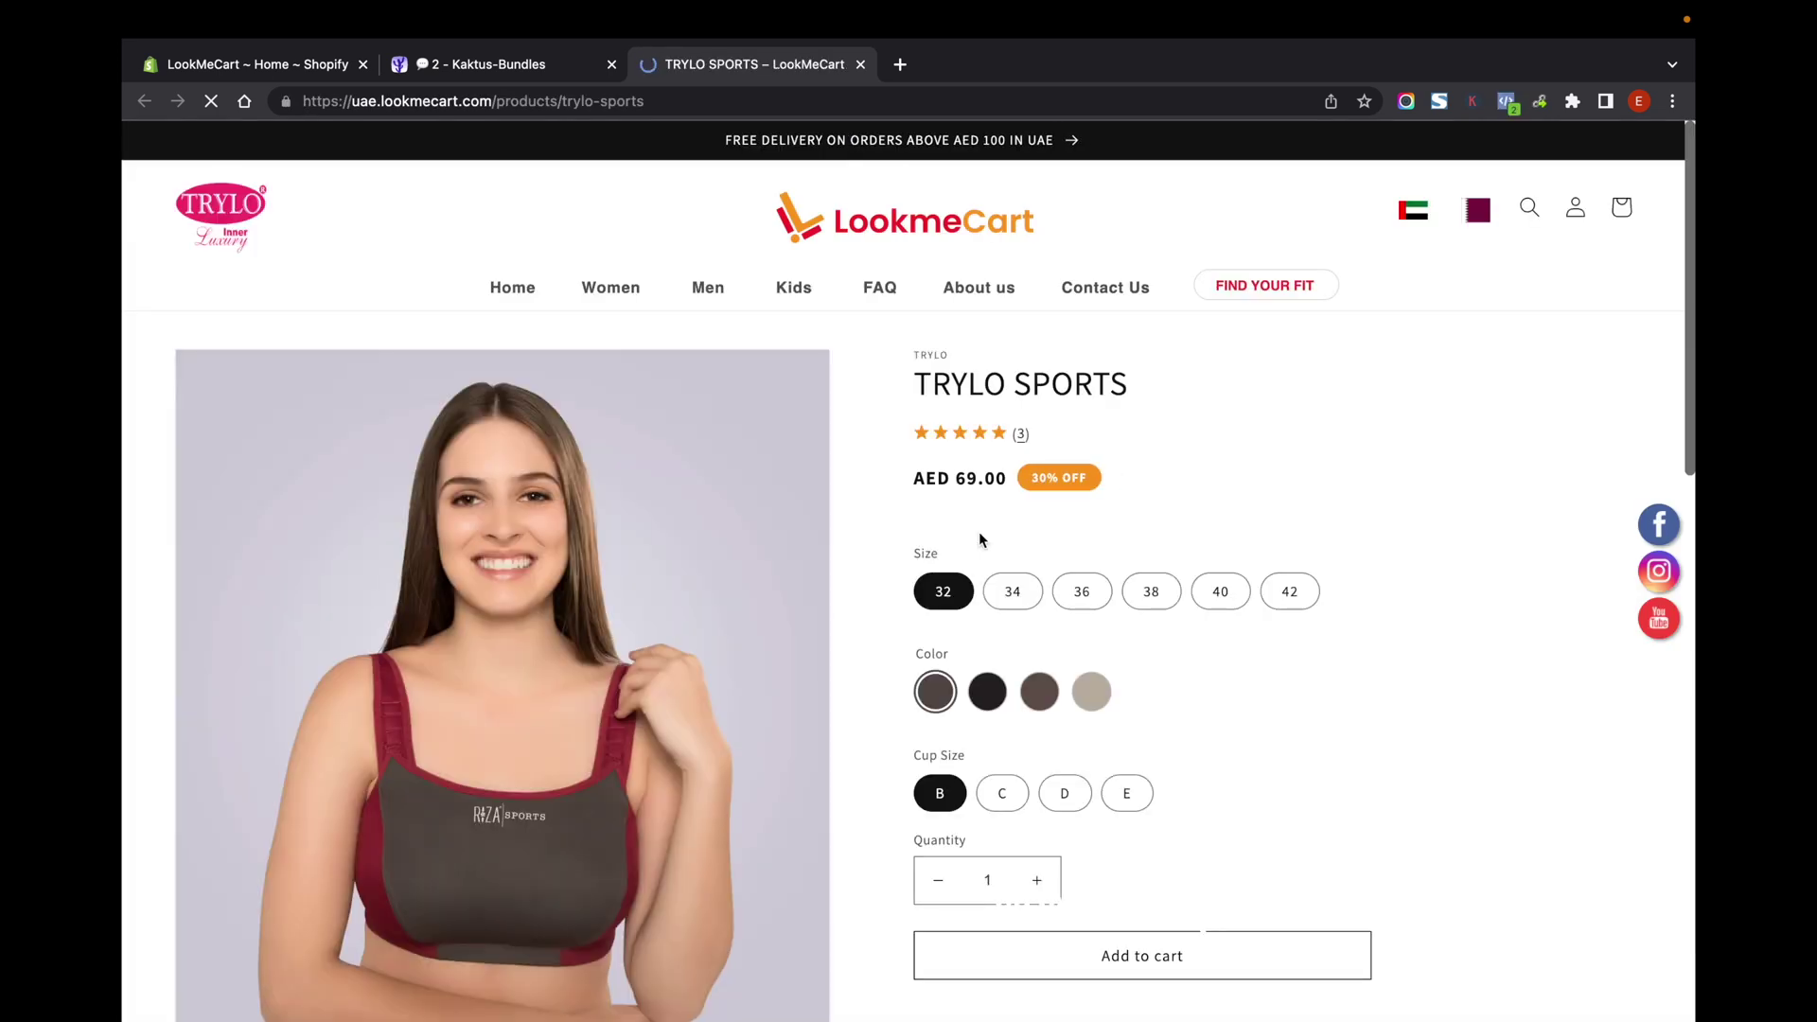
# Check the TRYLO SPORTS bundle widget shows AED 85.00, saving 18%, then return to the admin
pyautogui.scroll(-12, 1177, 573)
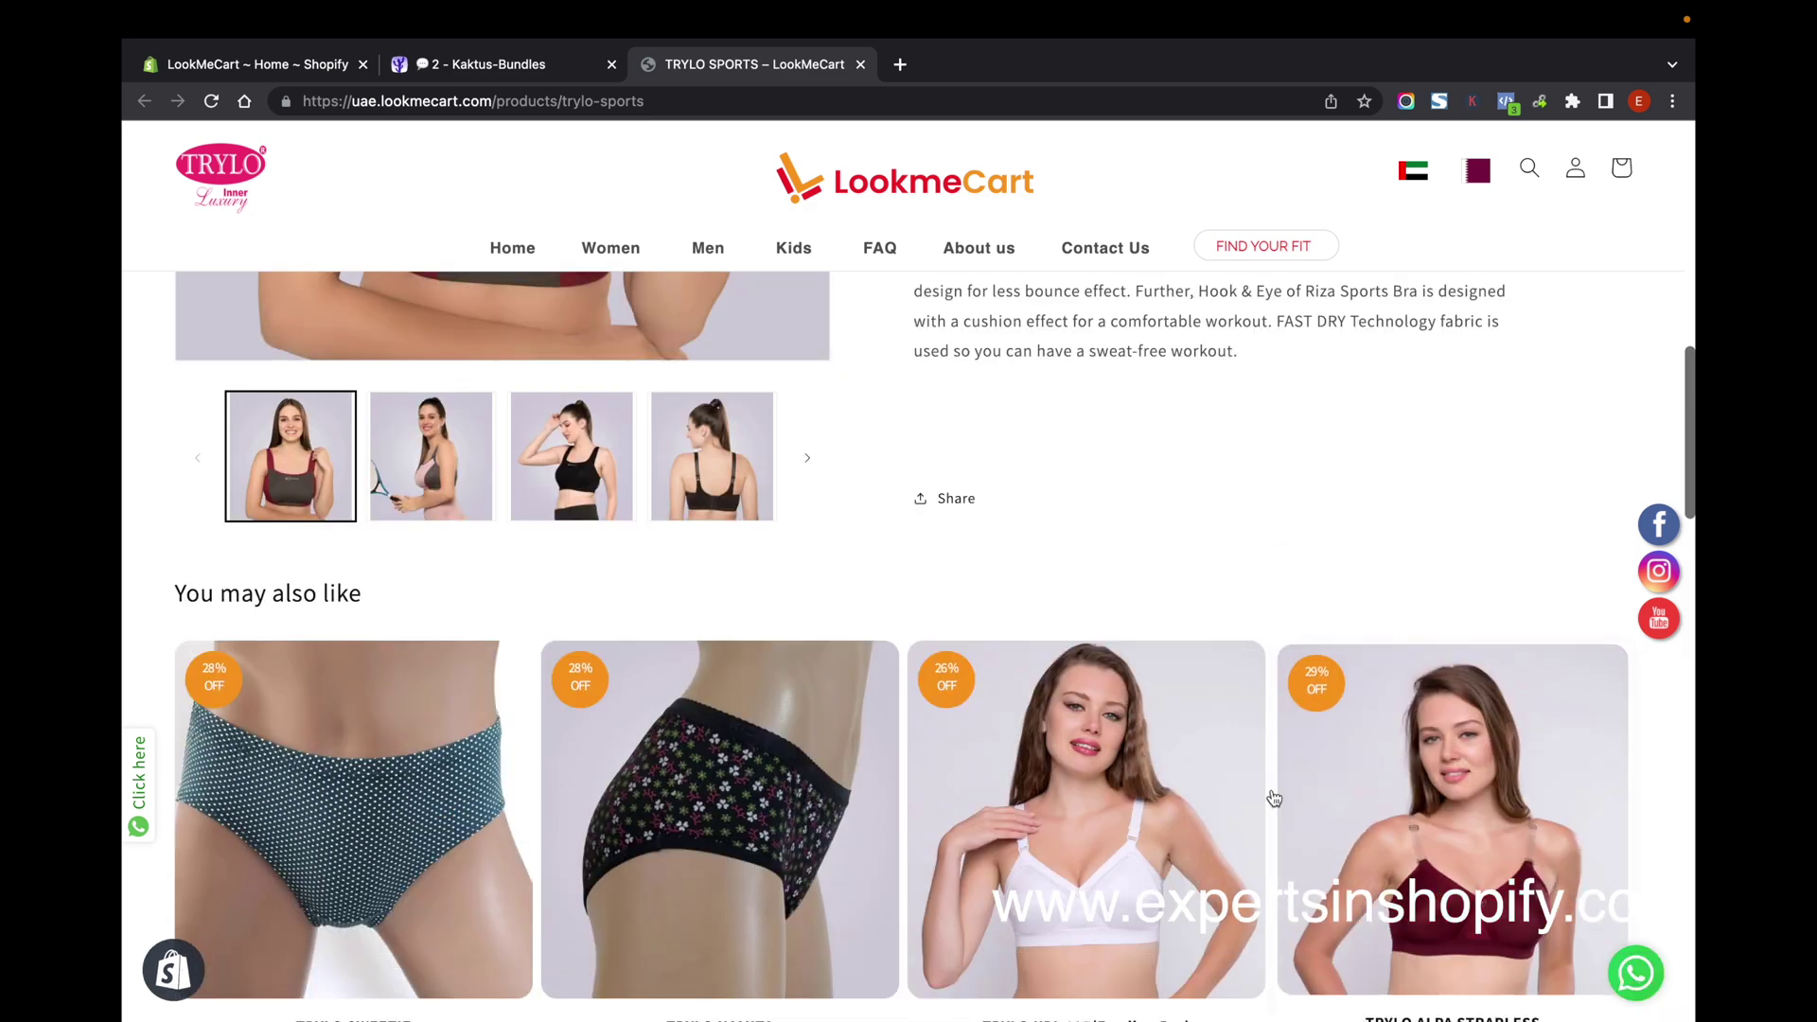
pyautogui.scroll(-5, 1214, 793)
pyautogui.scroll(-5, 1215, 793)
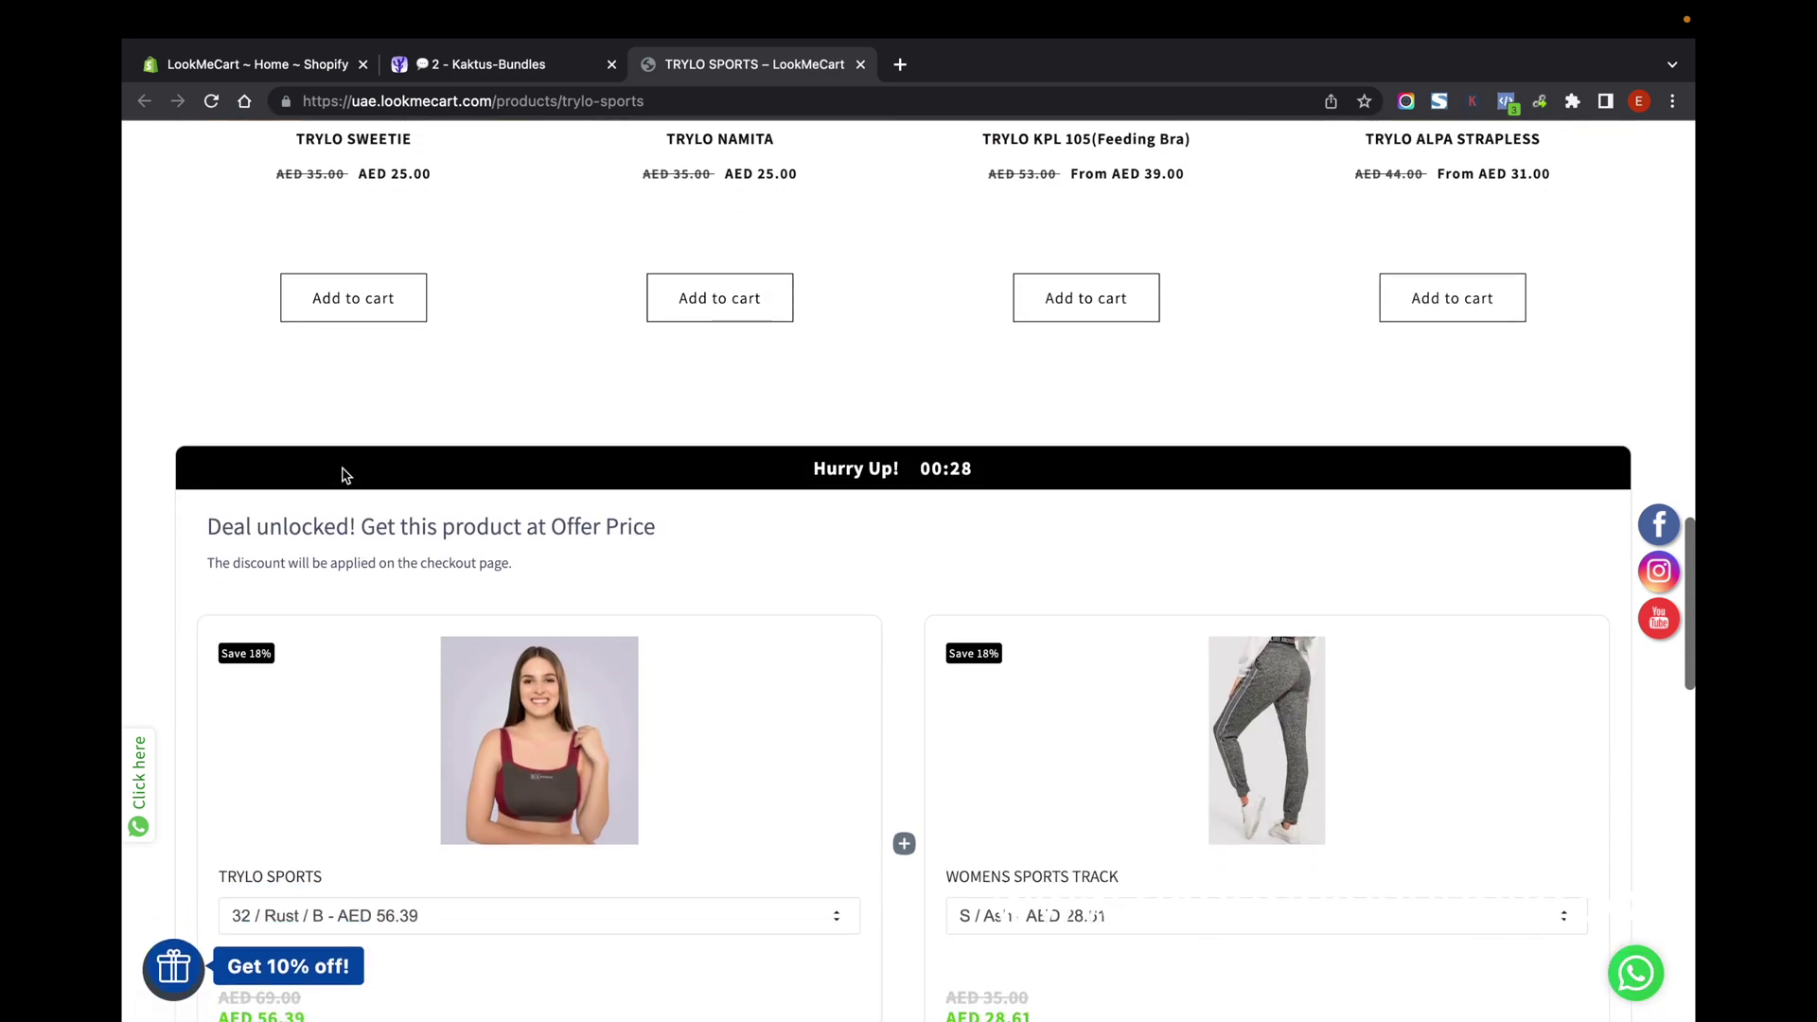
pyautogui.scroll(-4, 885, 801)
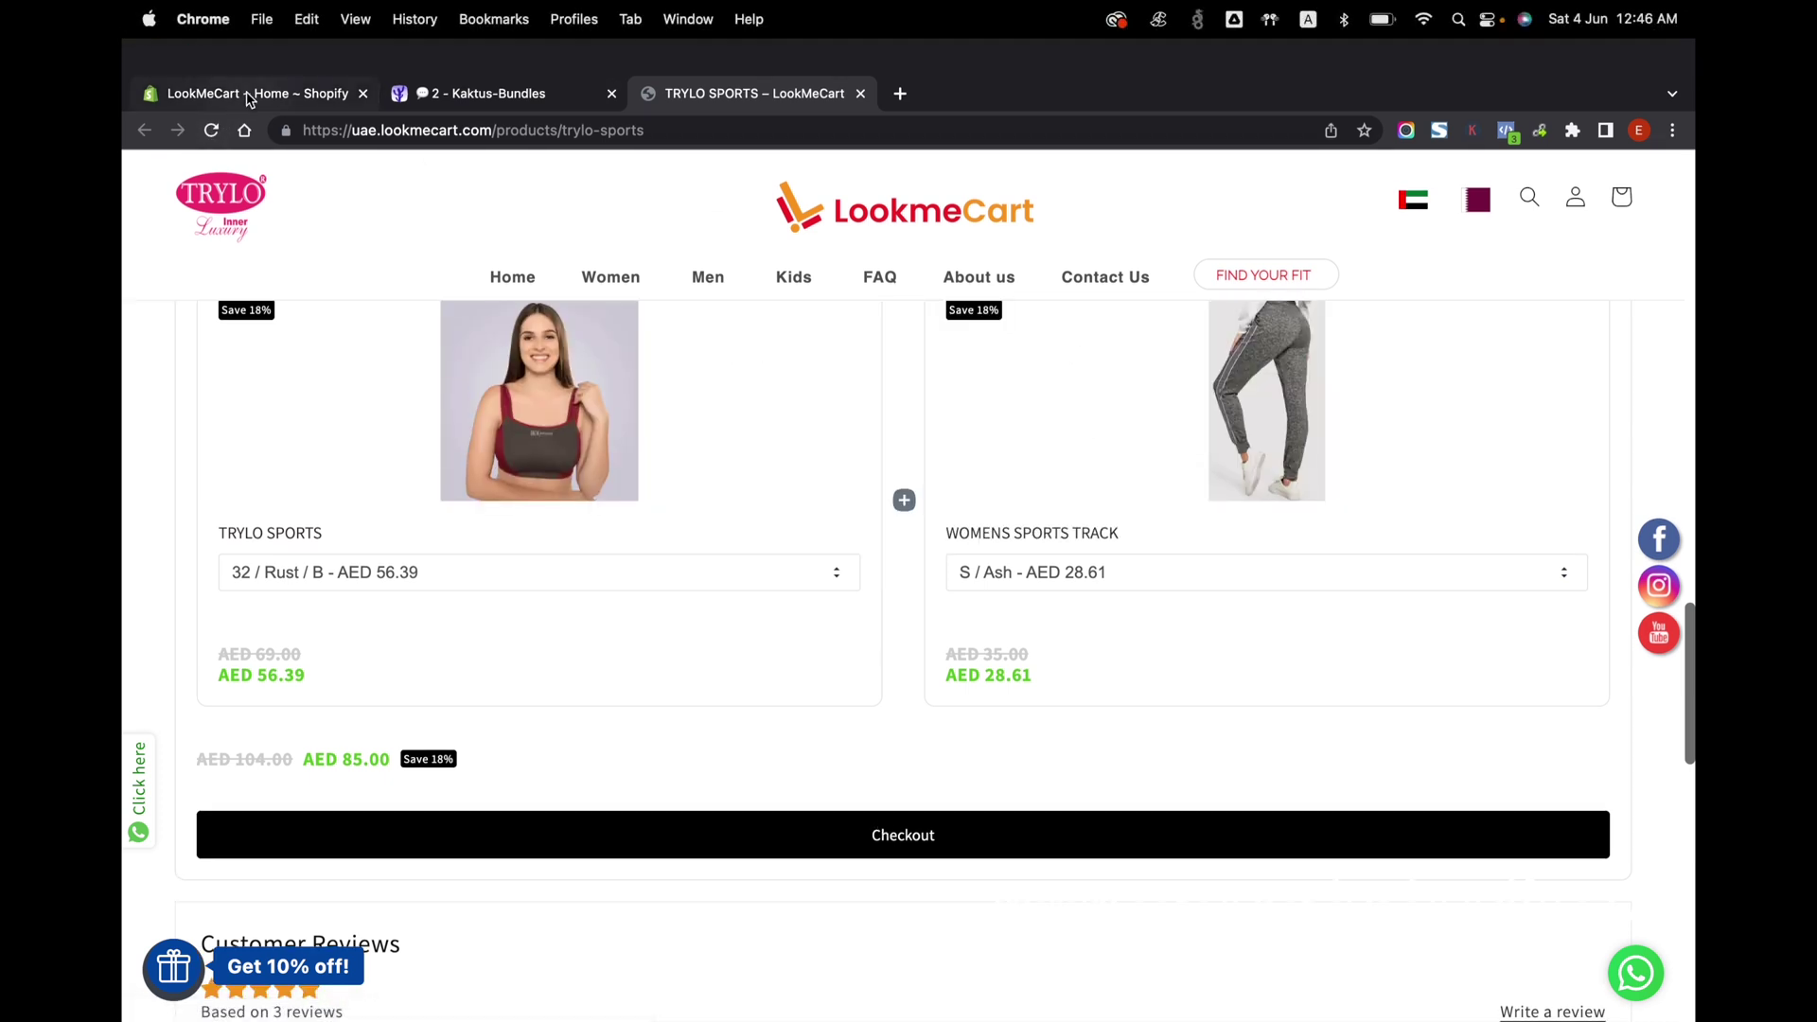
pyautogui.click(250, 94)
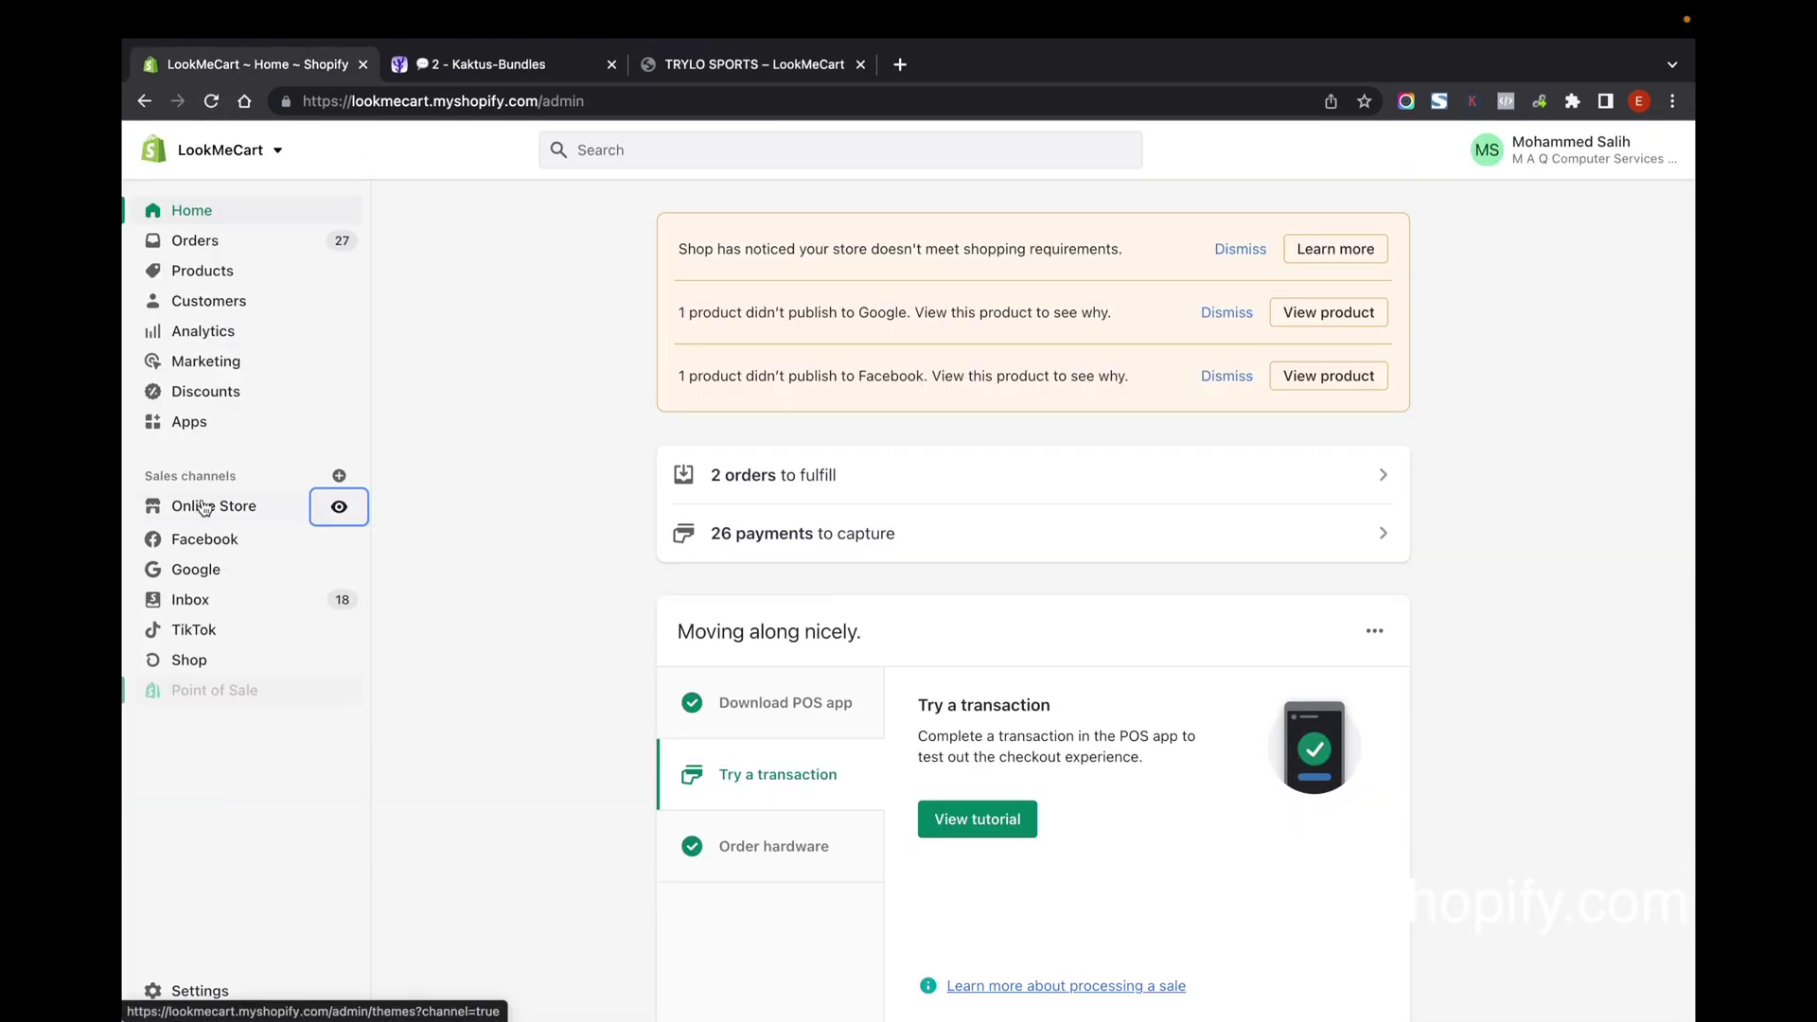
# Open the live Copy of Dawn theme editor on the Default product template
pyautogui.click(204, 509)
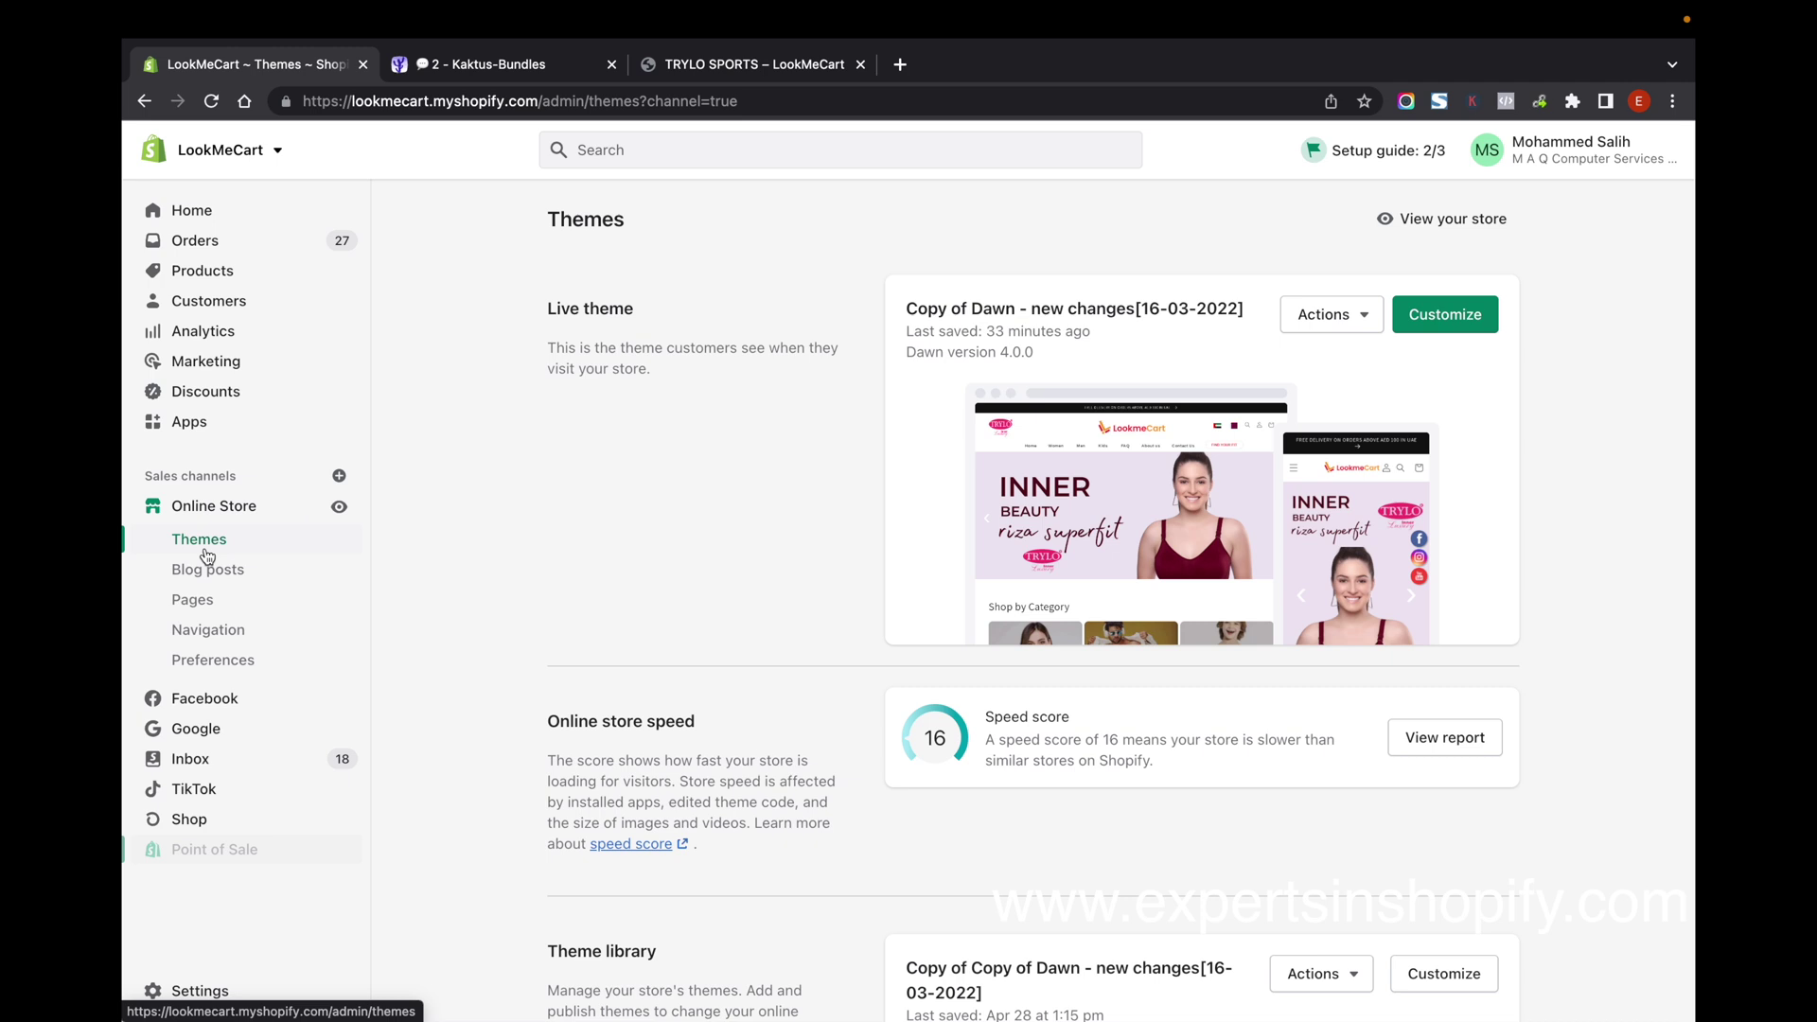
pyautogui.click(1448, 317)
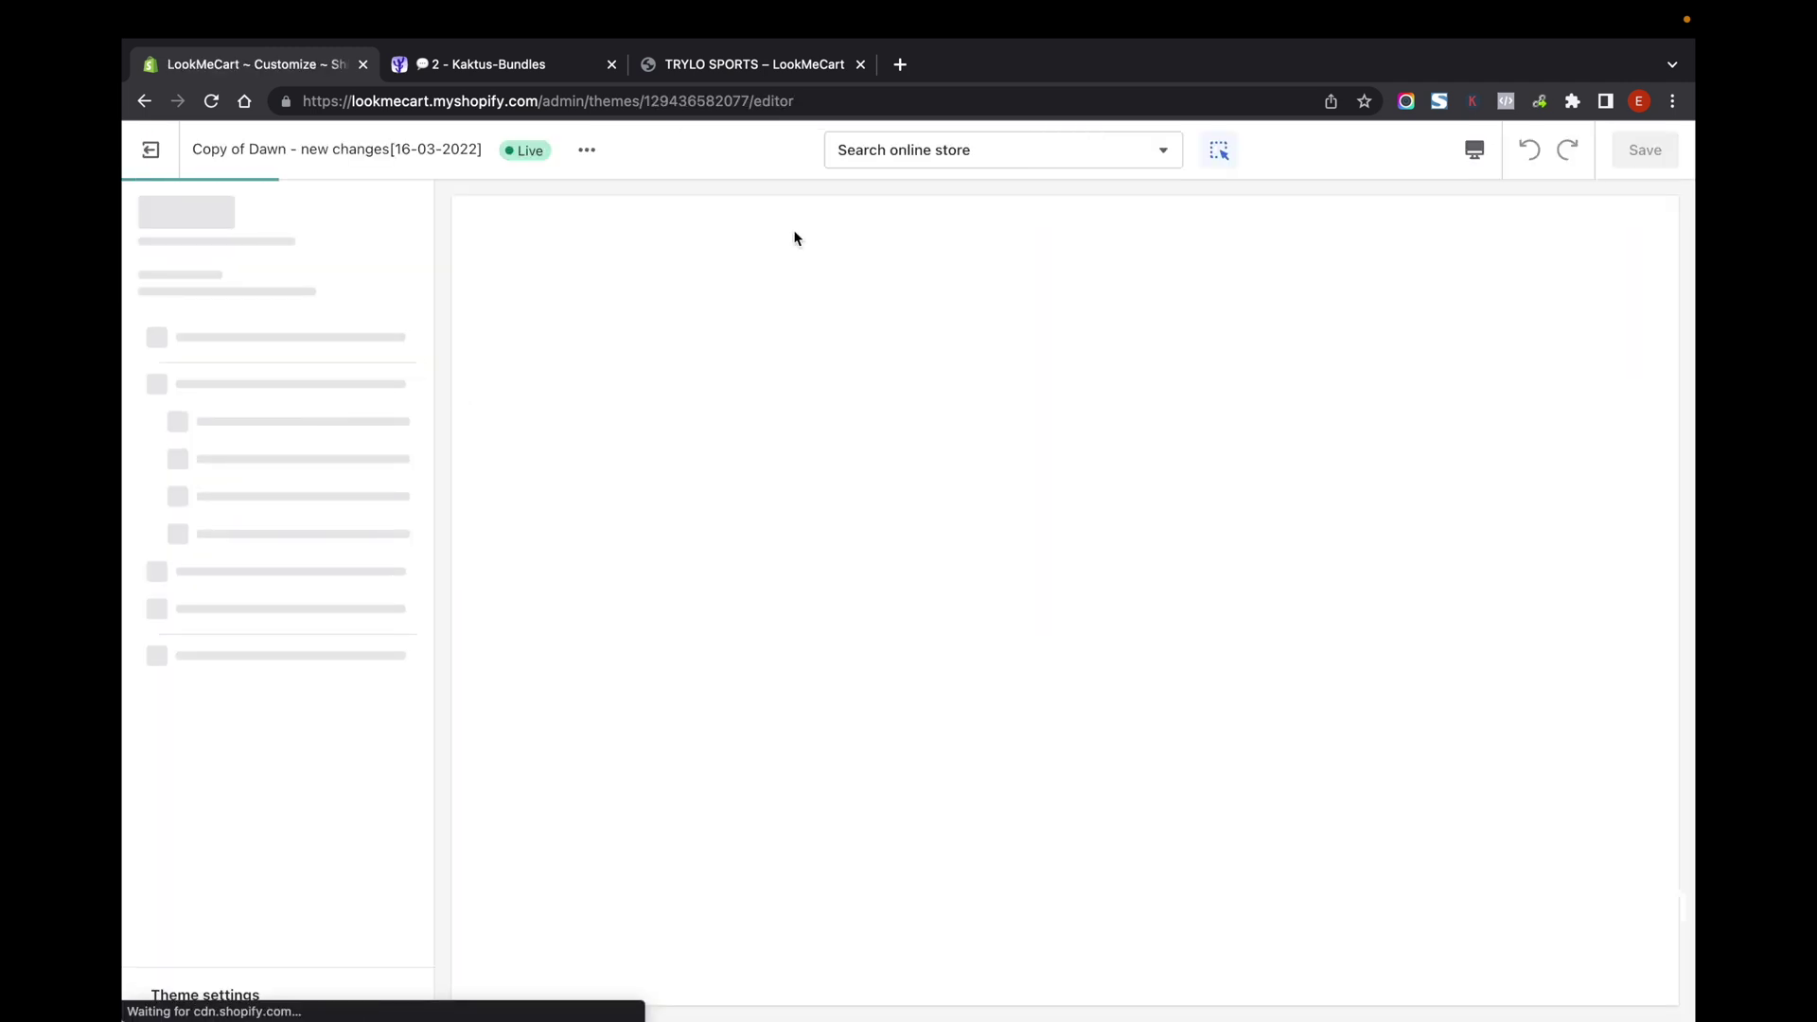
pyautogui.click(1082, 159)
pyautogui.click(969, 338)
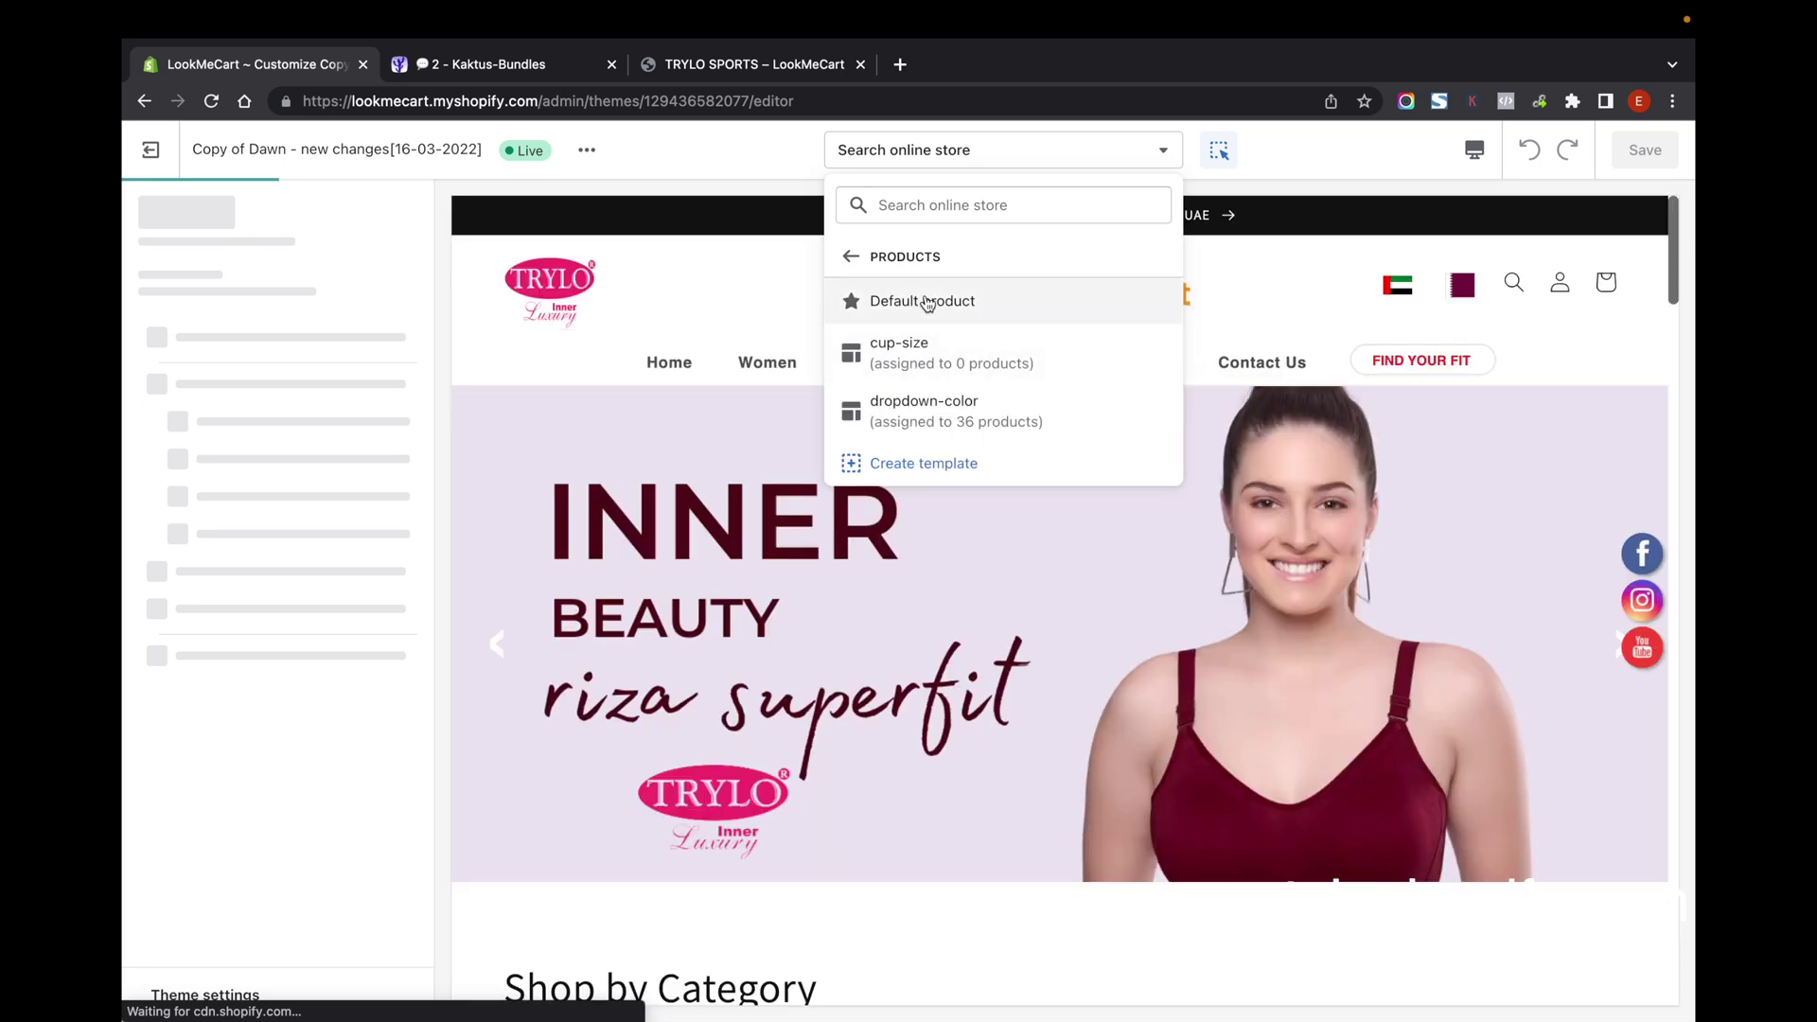
pyautogui.click(928, 300)
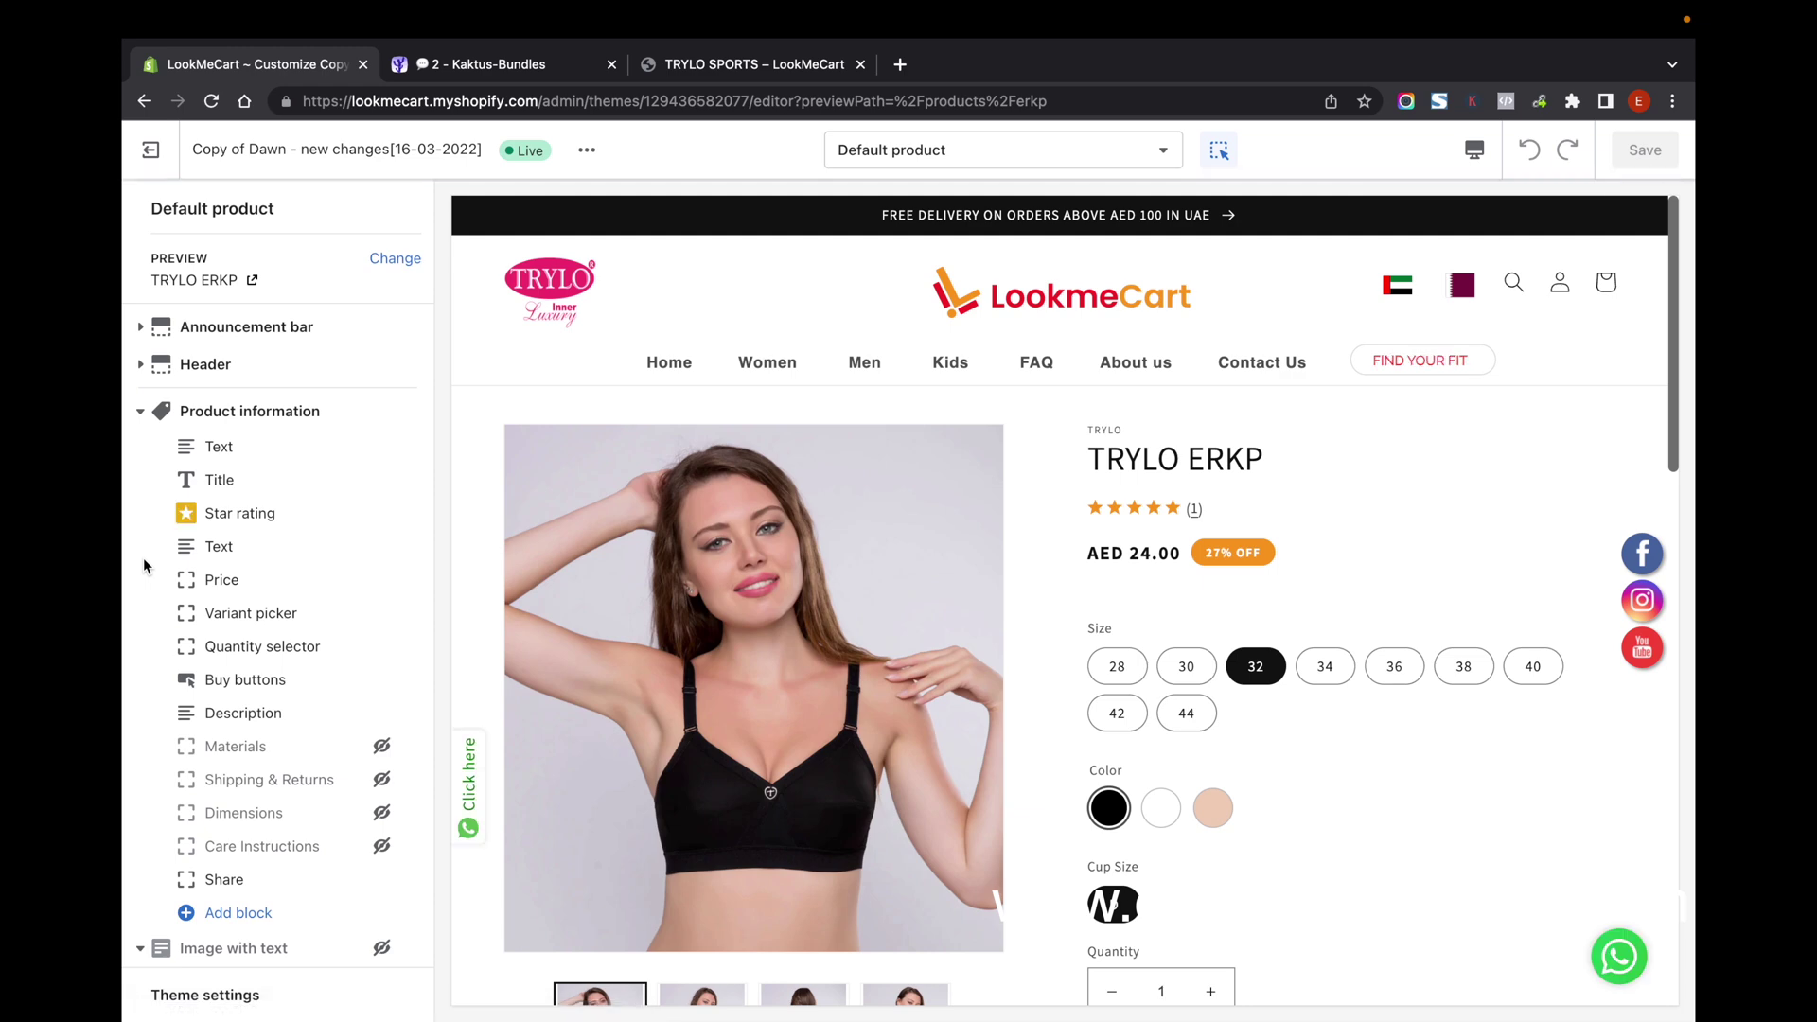
# Move the Kaktus Bundle Widget section above Image with text, save, and return to TRYLO SPORTS
pyautogui.scroll(-3, 295, 814)
pyautogui.scroll(-3, 295, 814)
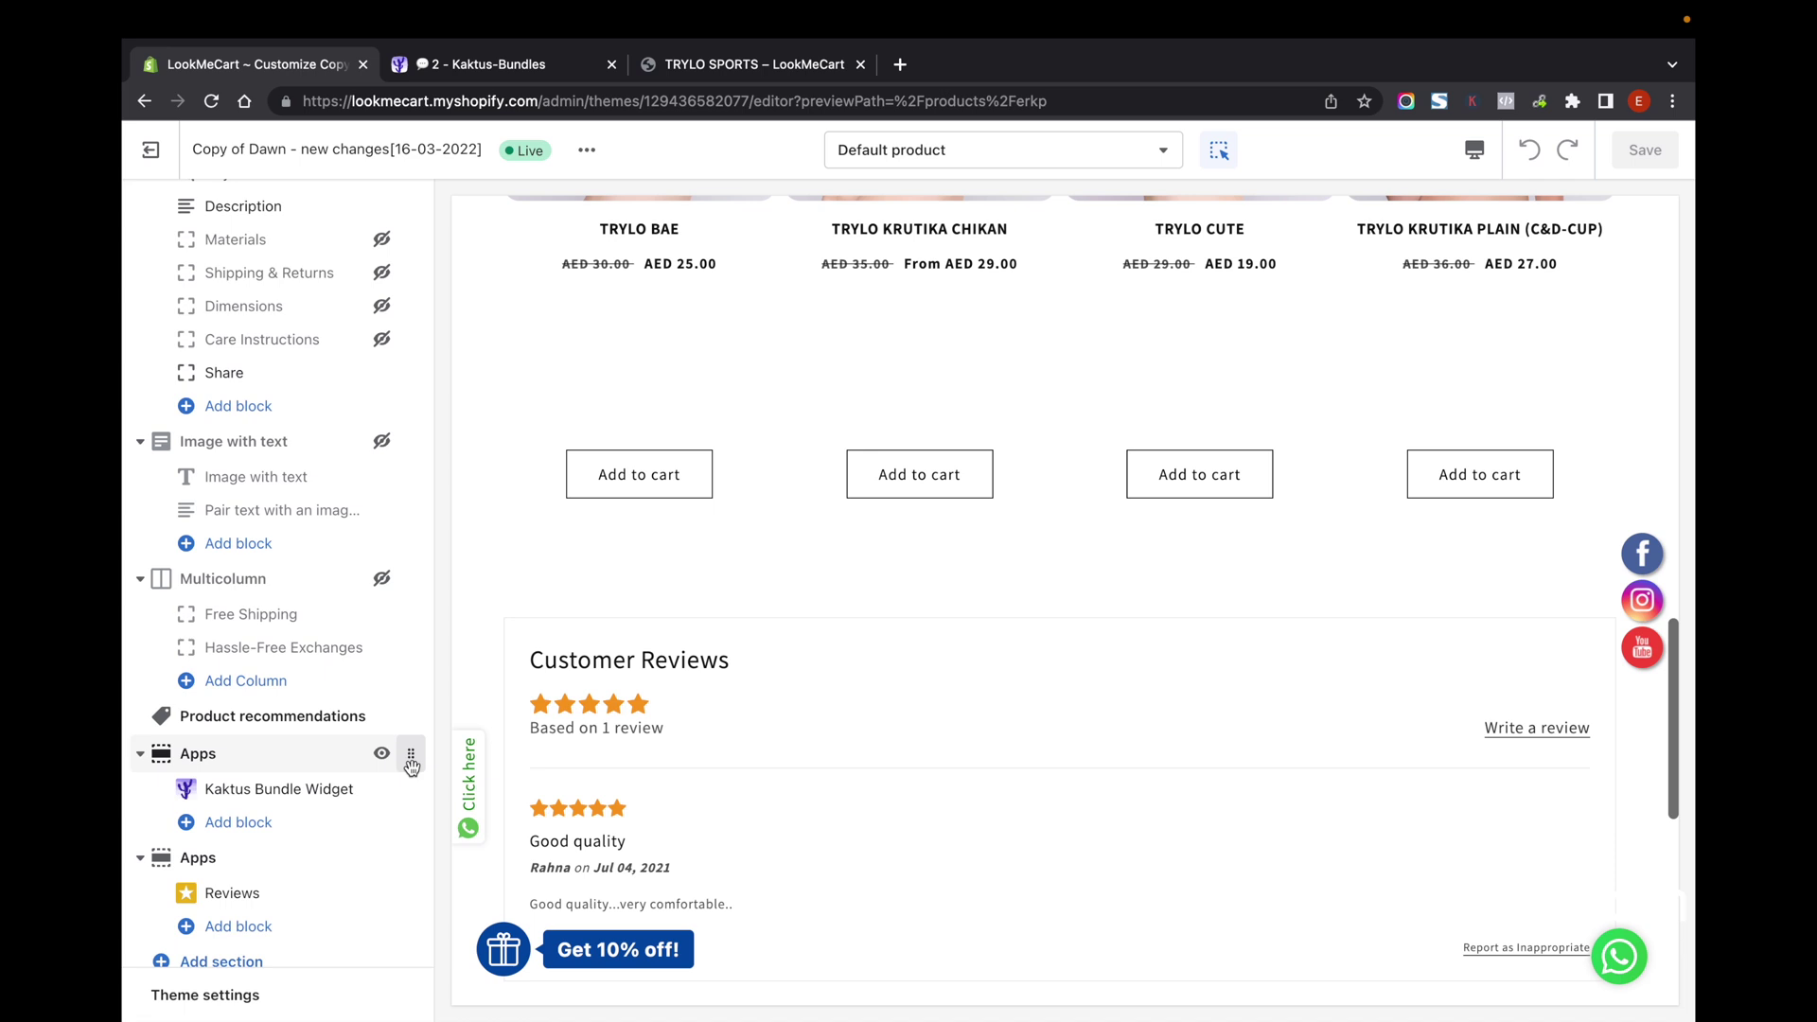
pyautogui.scroll(8, 823, 497)
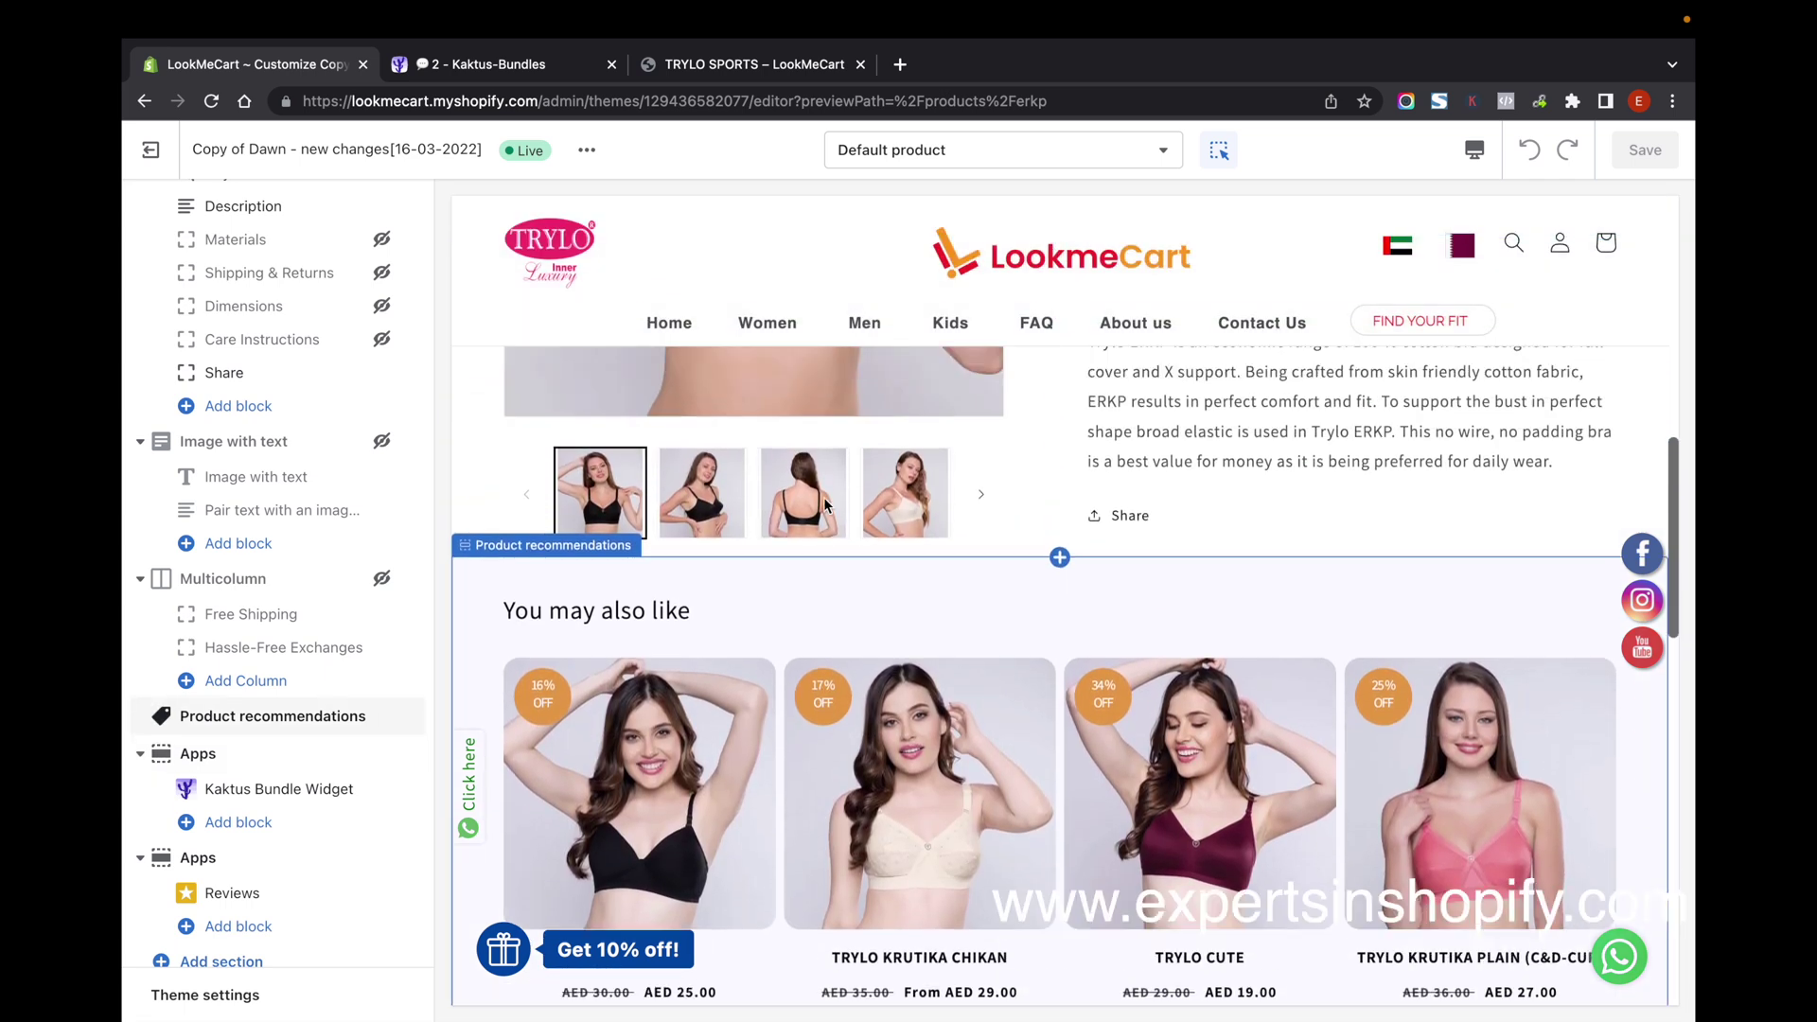
pyautogui.scroll(1, 823, 500)
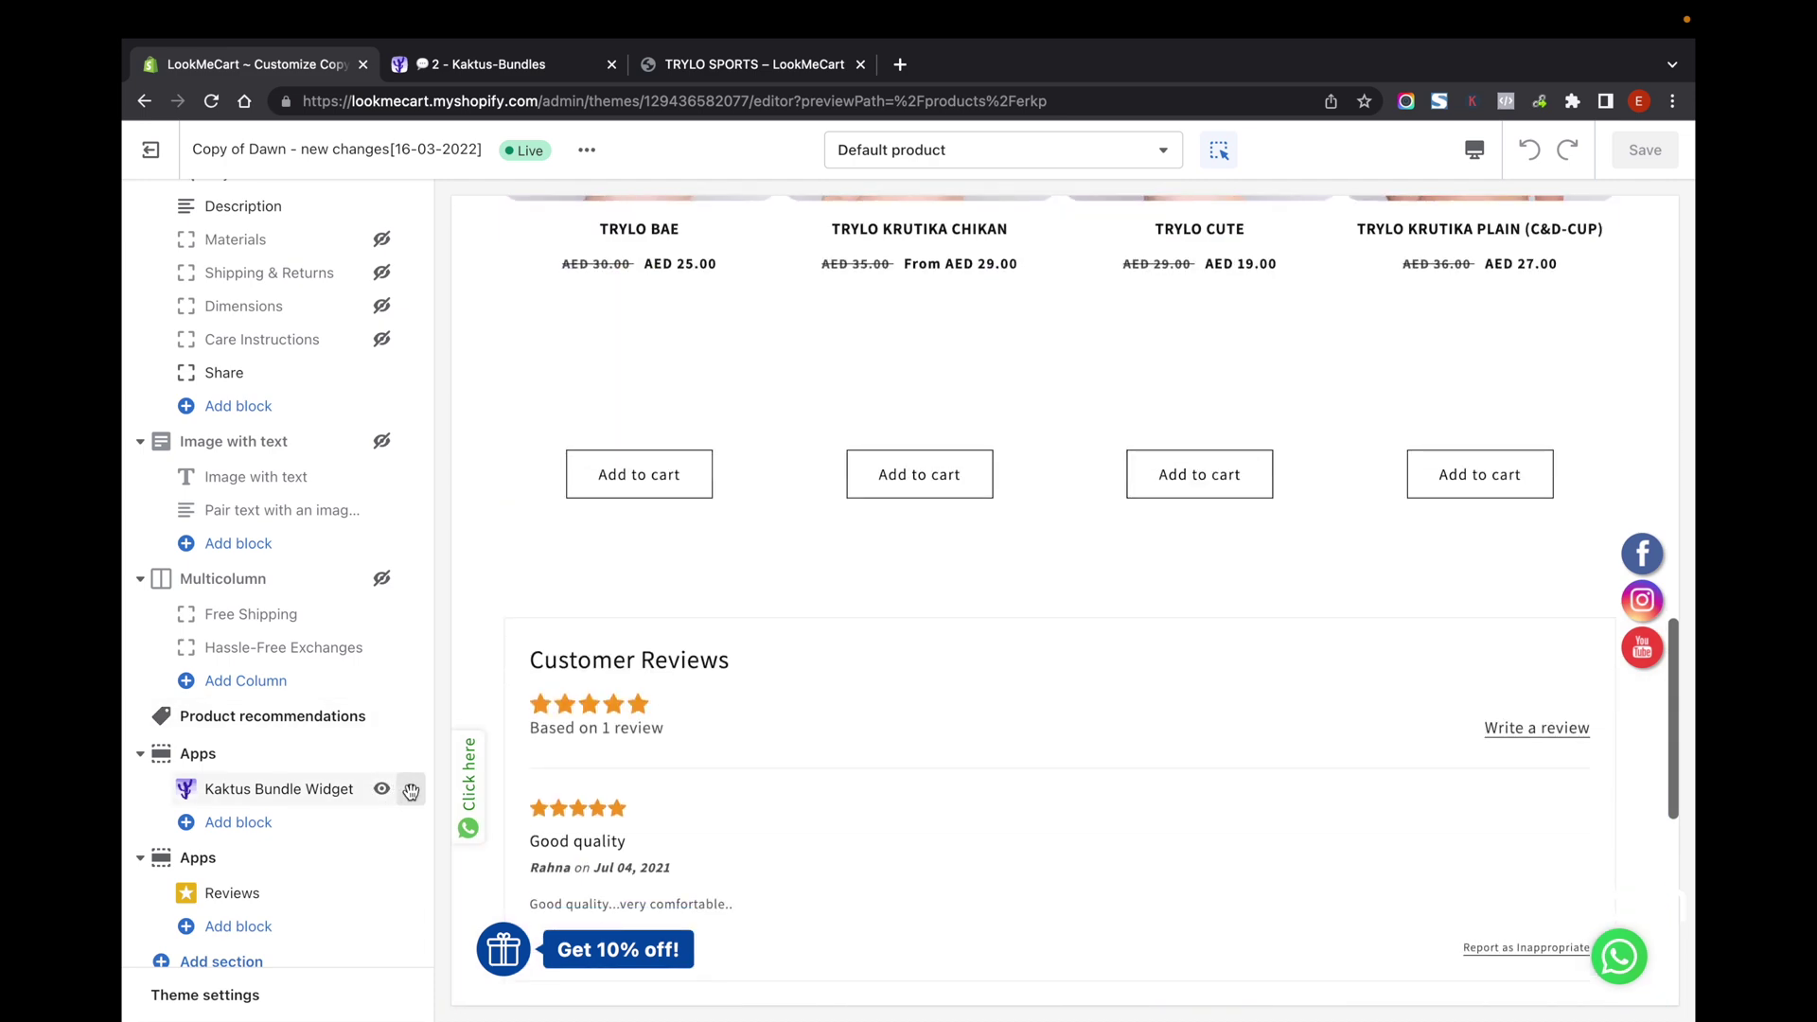
pyautogui.moveTo(410, 791); pyautogui.dragTo(405, 423)
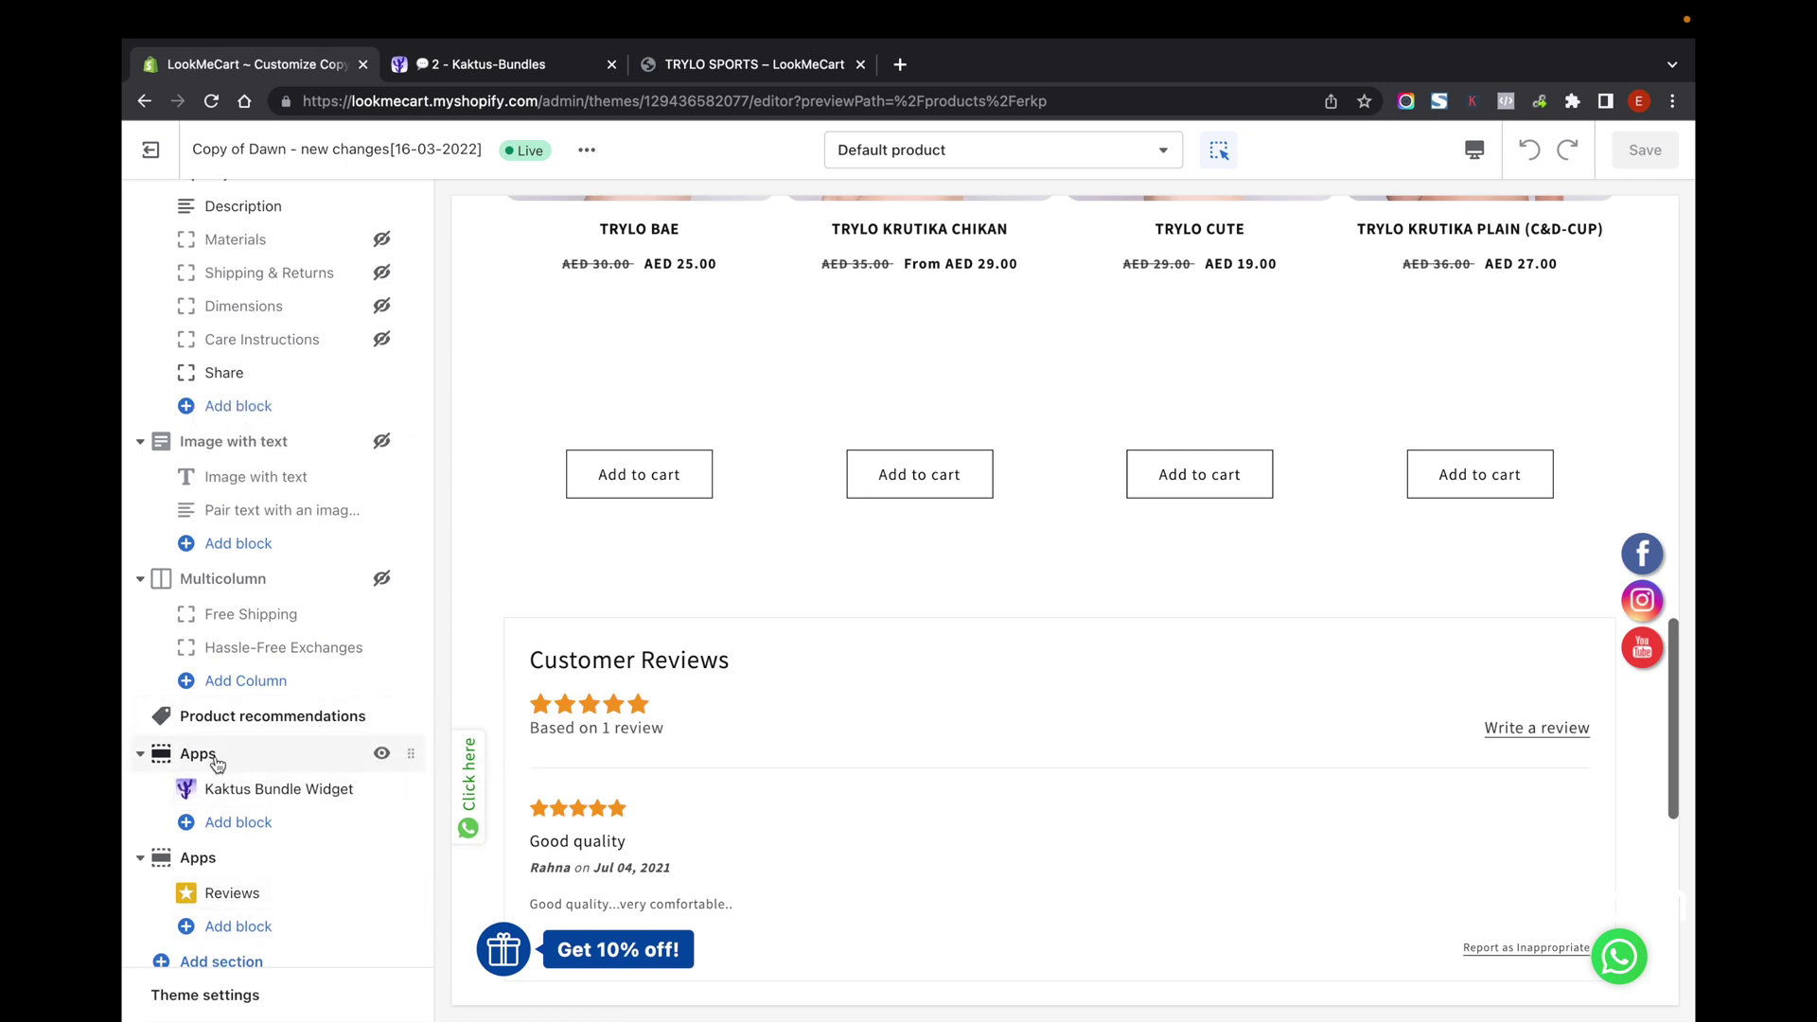
pyautogui.click(1632, 149)
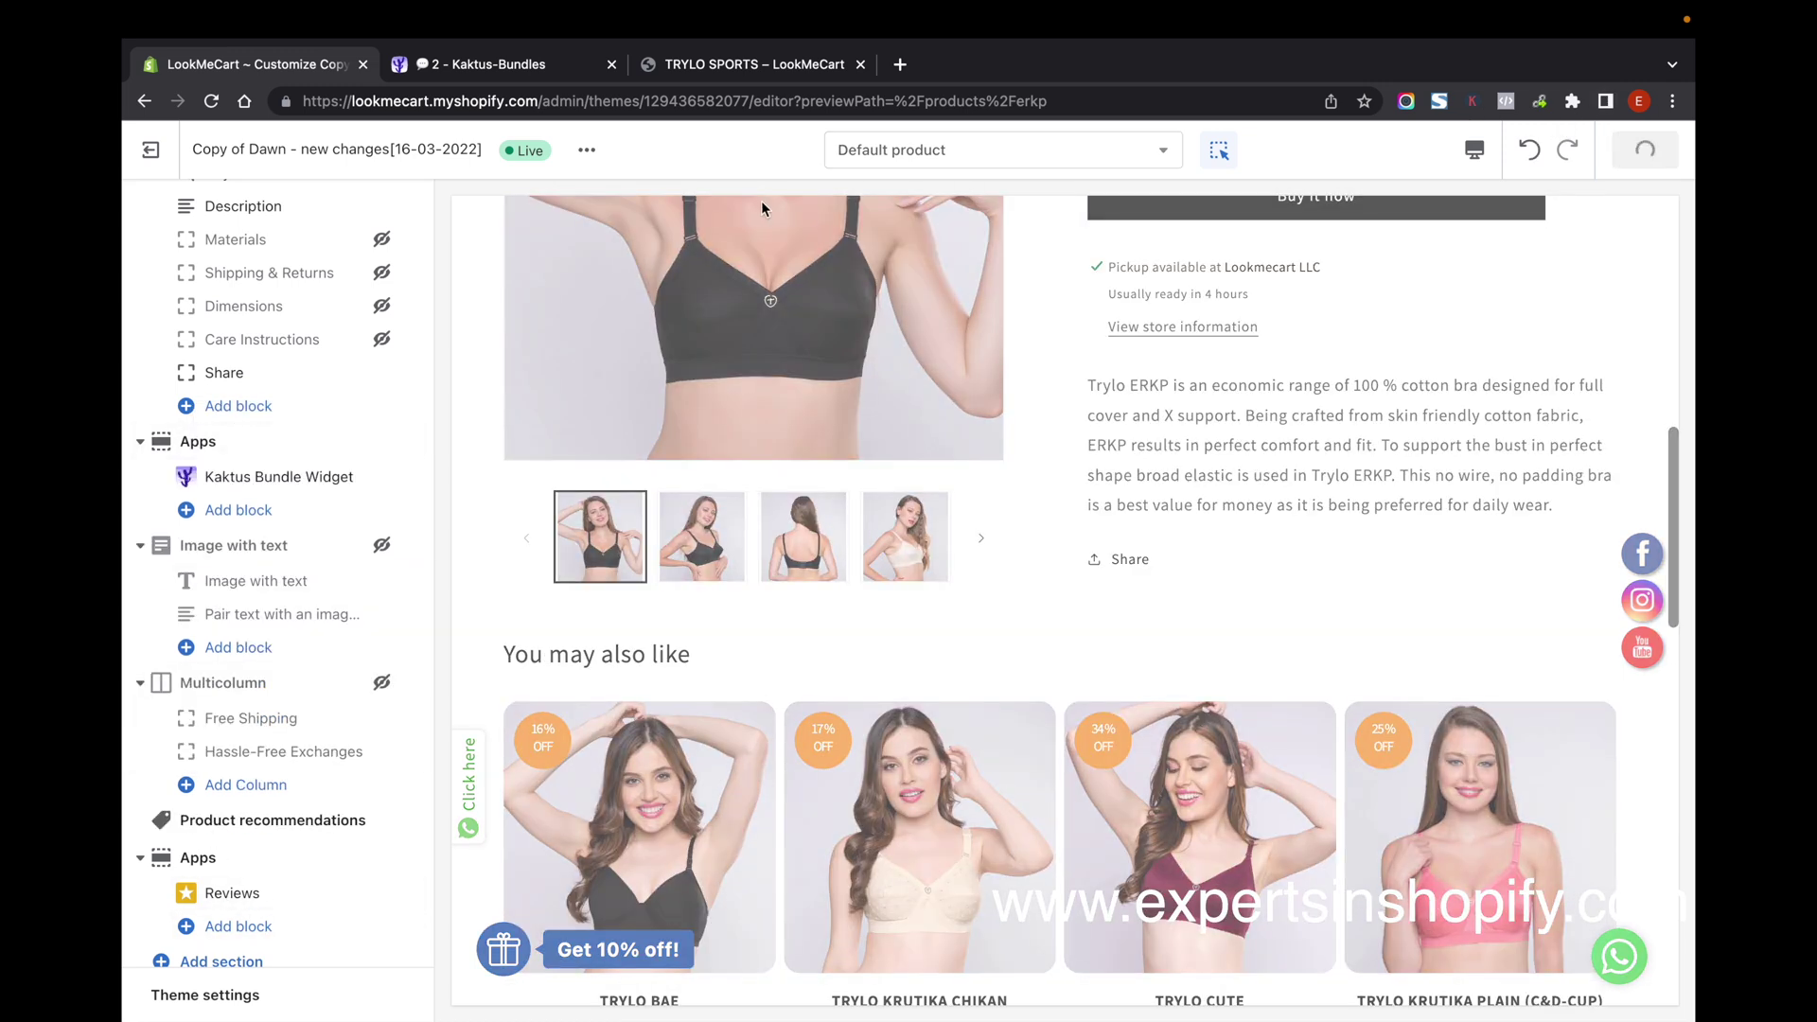
pyautogui.click(784, 68)
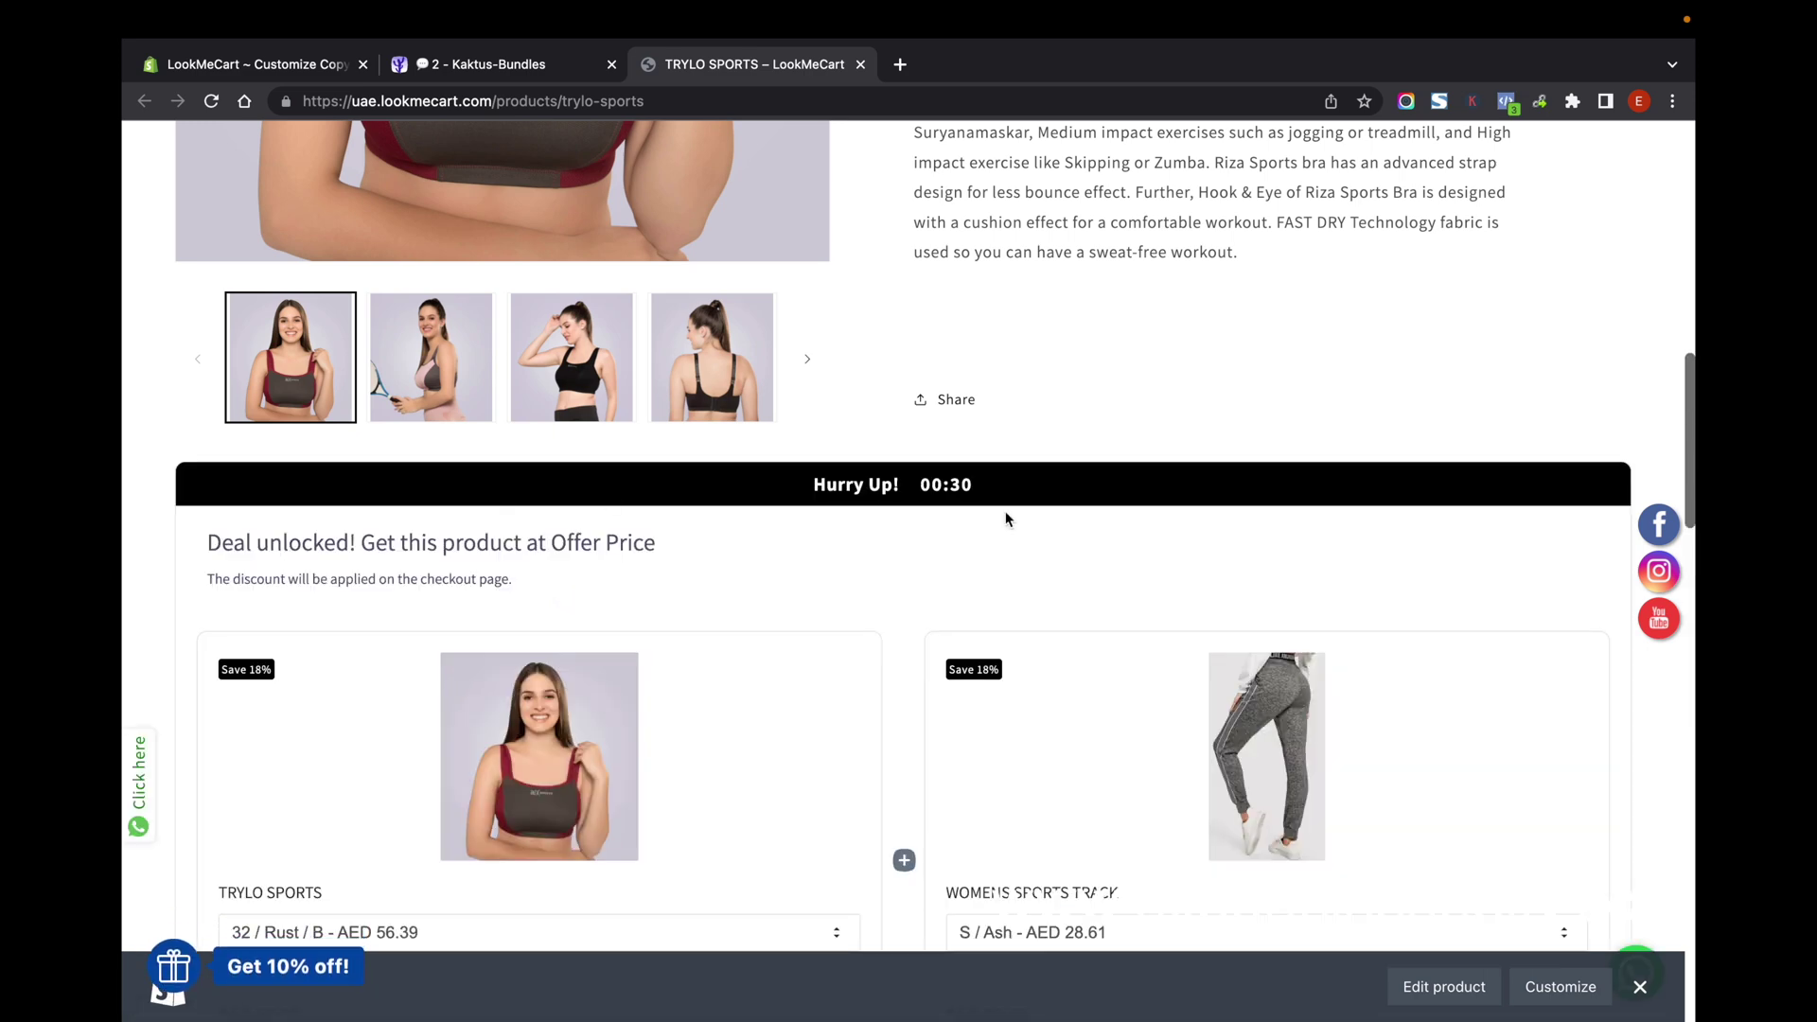
# Review the TRYLO SPORTS bundle widget's running countdown, AED 85.00 total and Checkout button
pyautogui.scroll(-3, 965, 763)
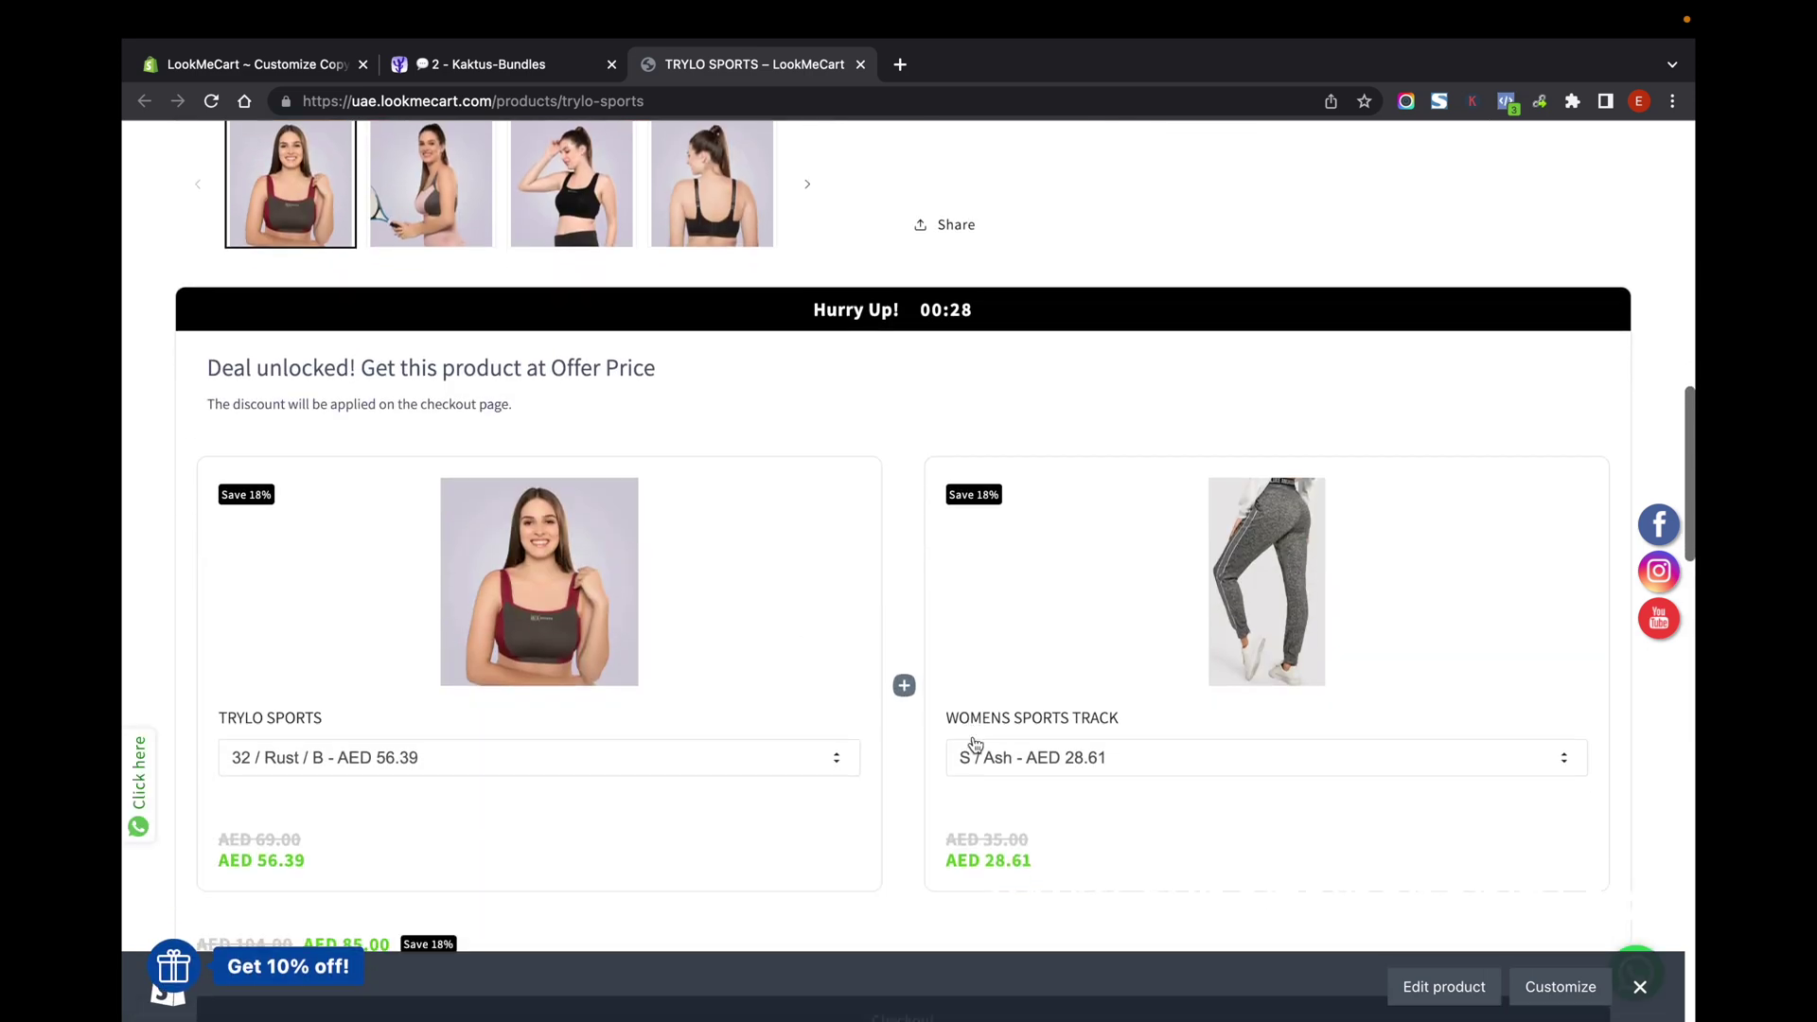
pyautogui.scroll(-3, 1074, 688)
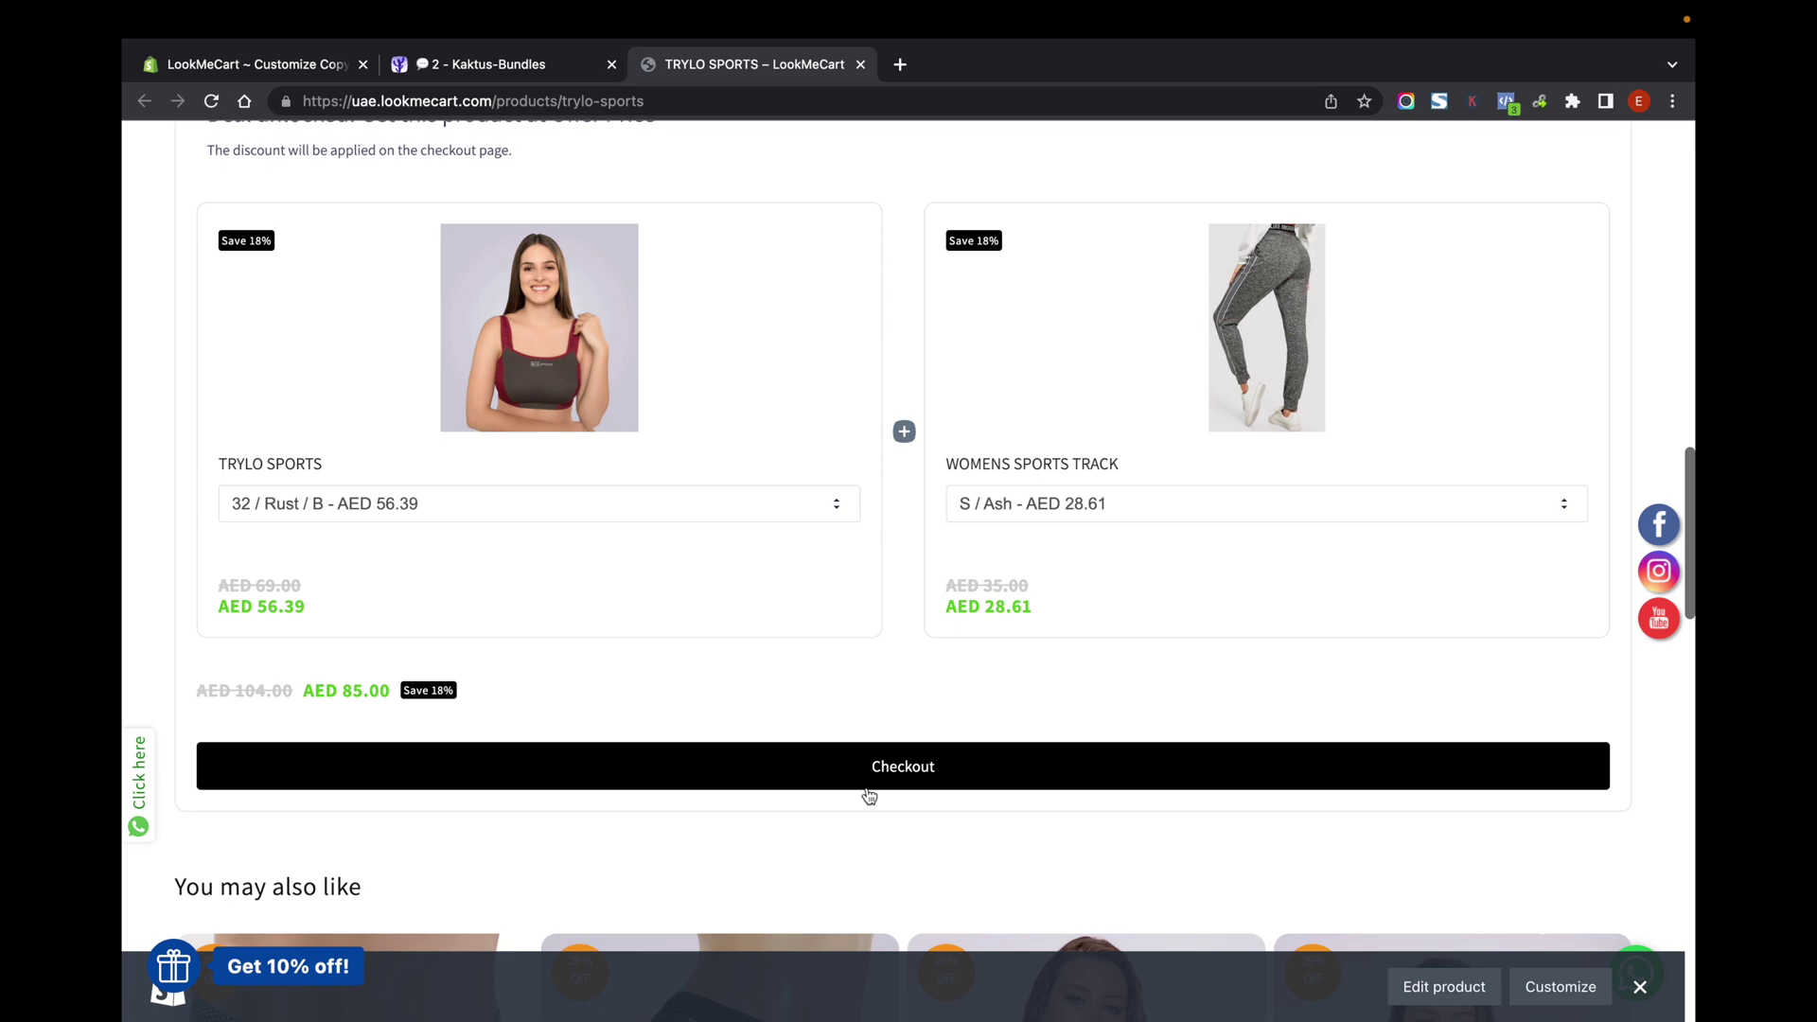
pyautogui.scroll(10, 1041, 586)
pyautogui.scroll(3, 1041, 595)
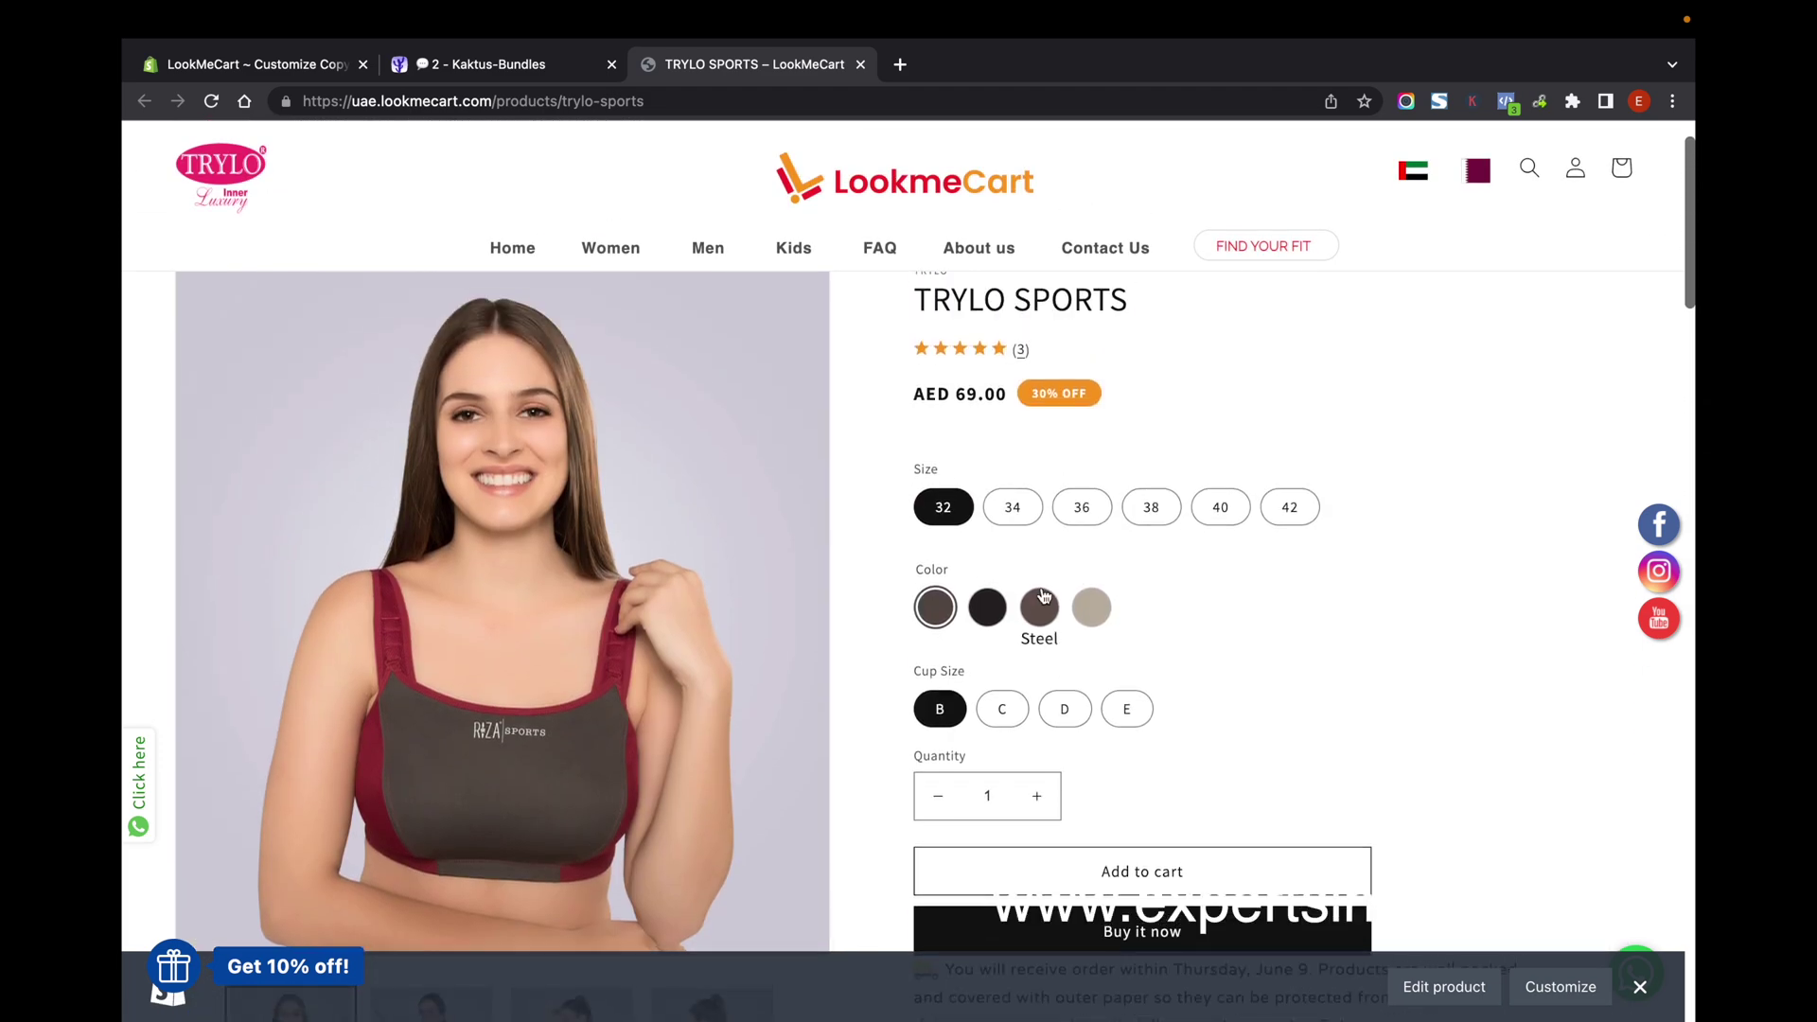
pyautogui.scroll(-12, 1044, 594)
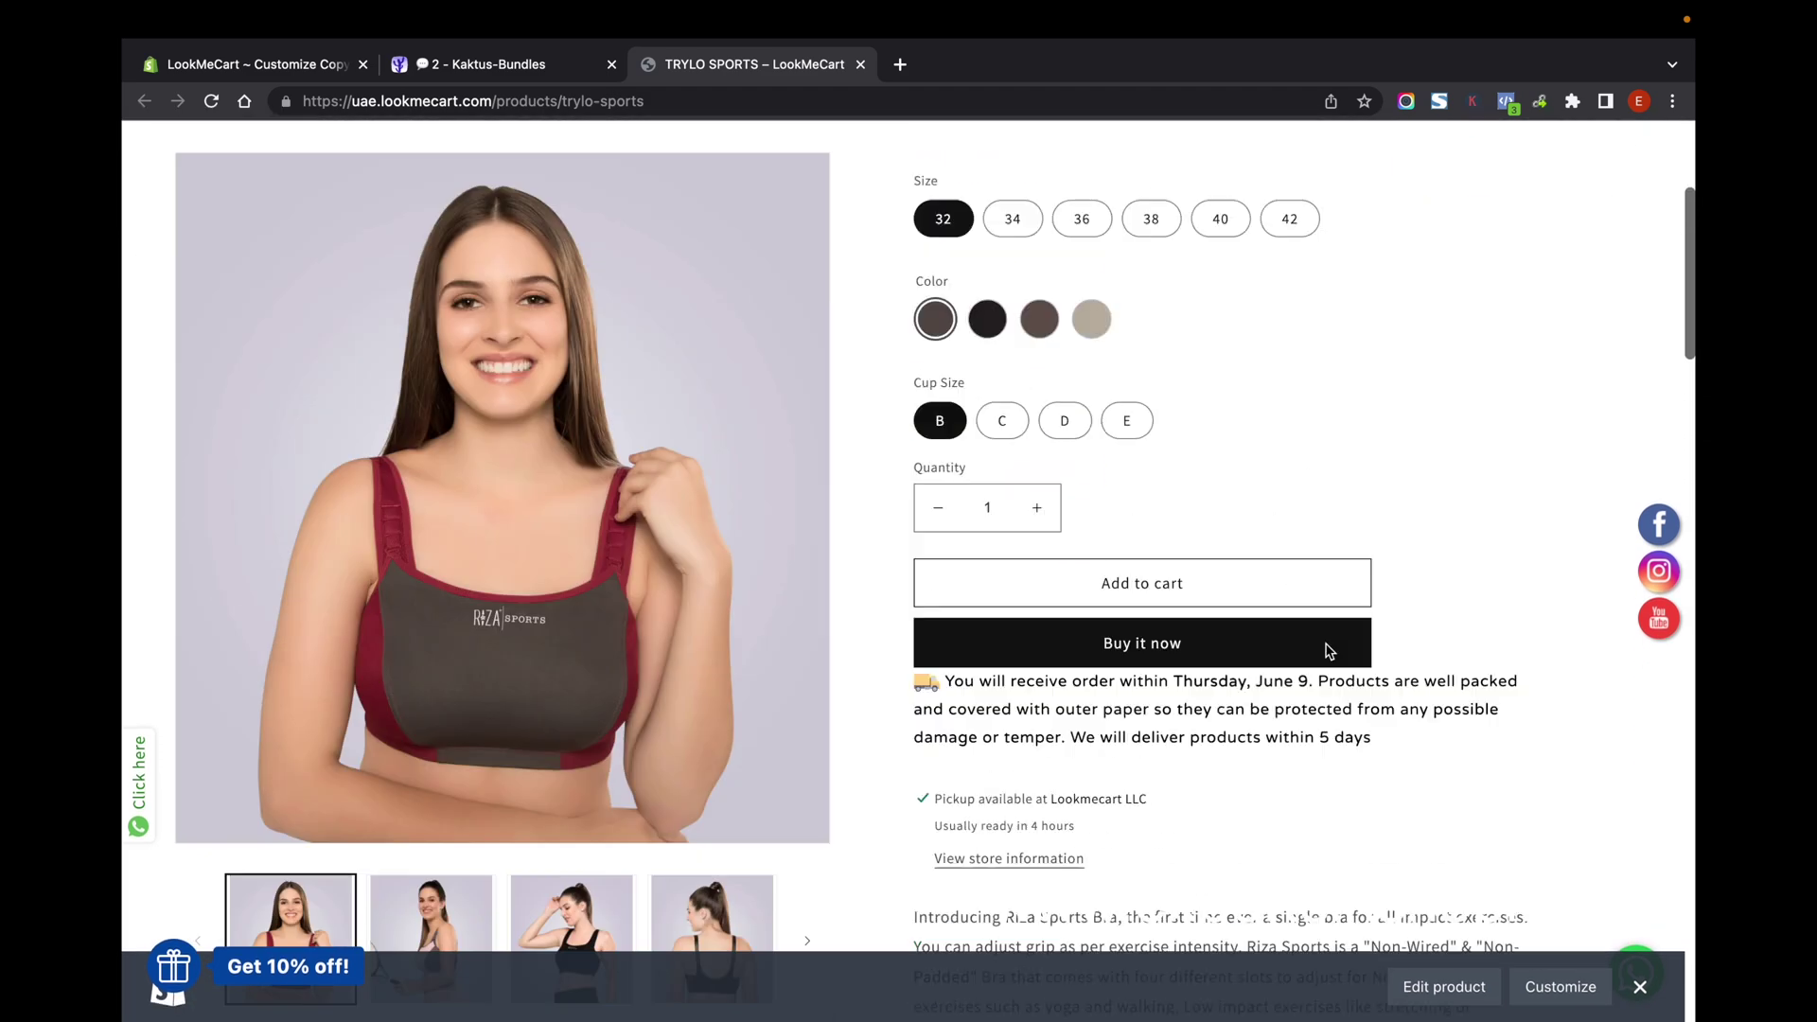
pyautogui.scroll(5, 1122, 567)
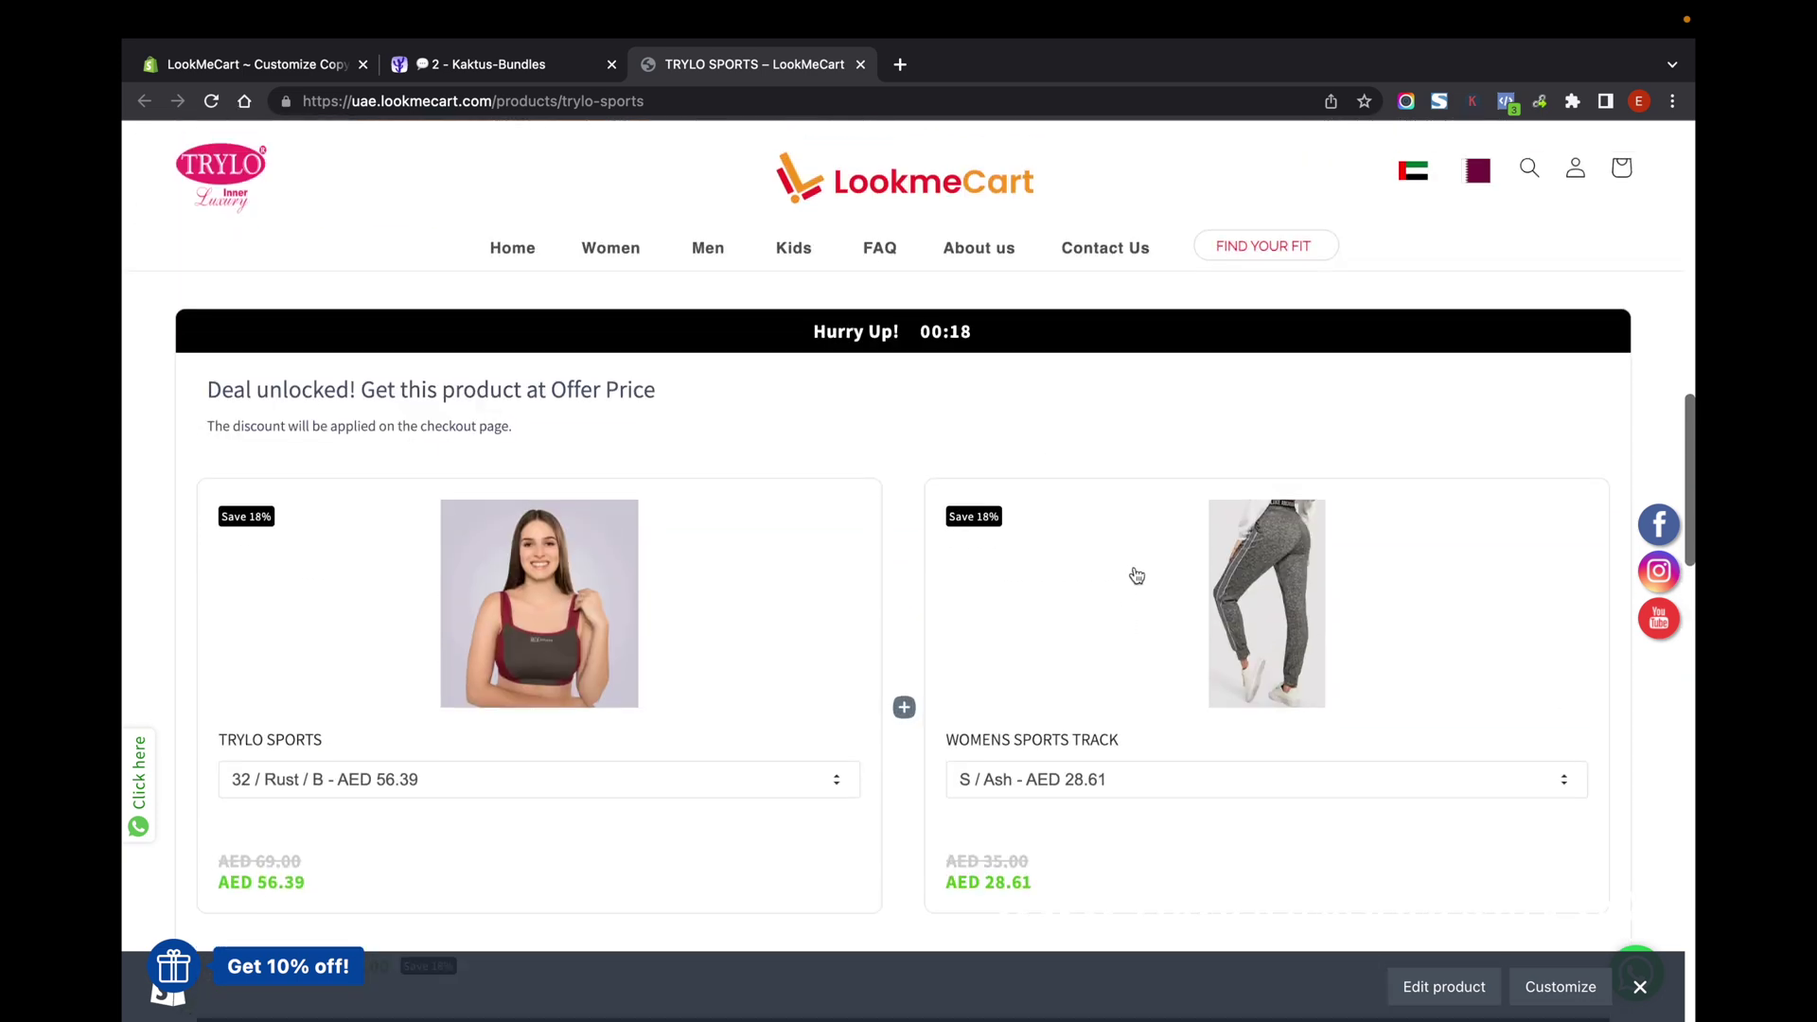
pyautogui.scroll(-5, 1136, 575)
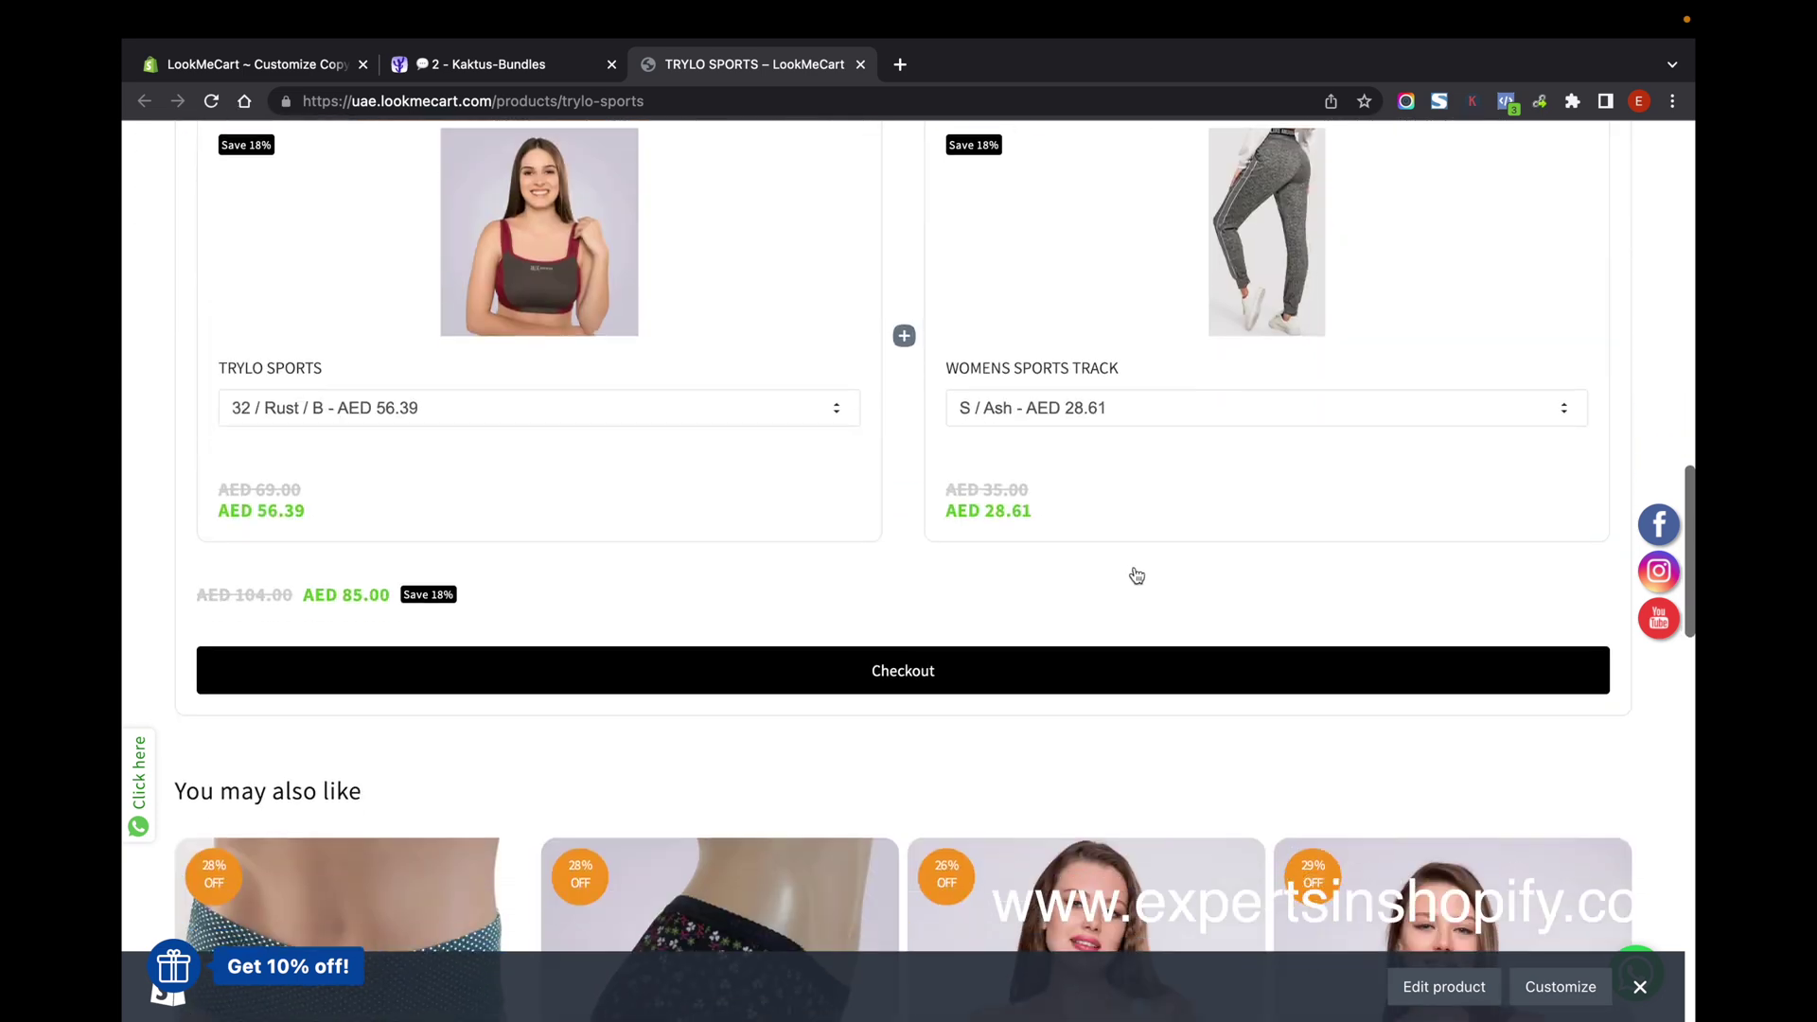
# Check out the bundle, confirming both items are discounted to a total of AED 85.00
pyautogui.click(898, 680)
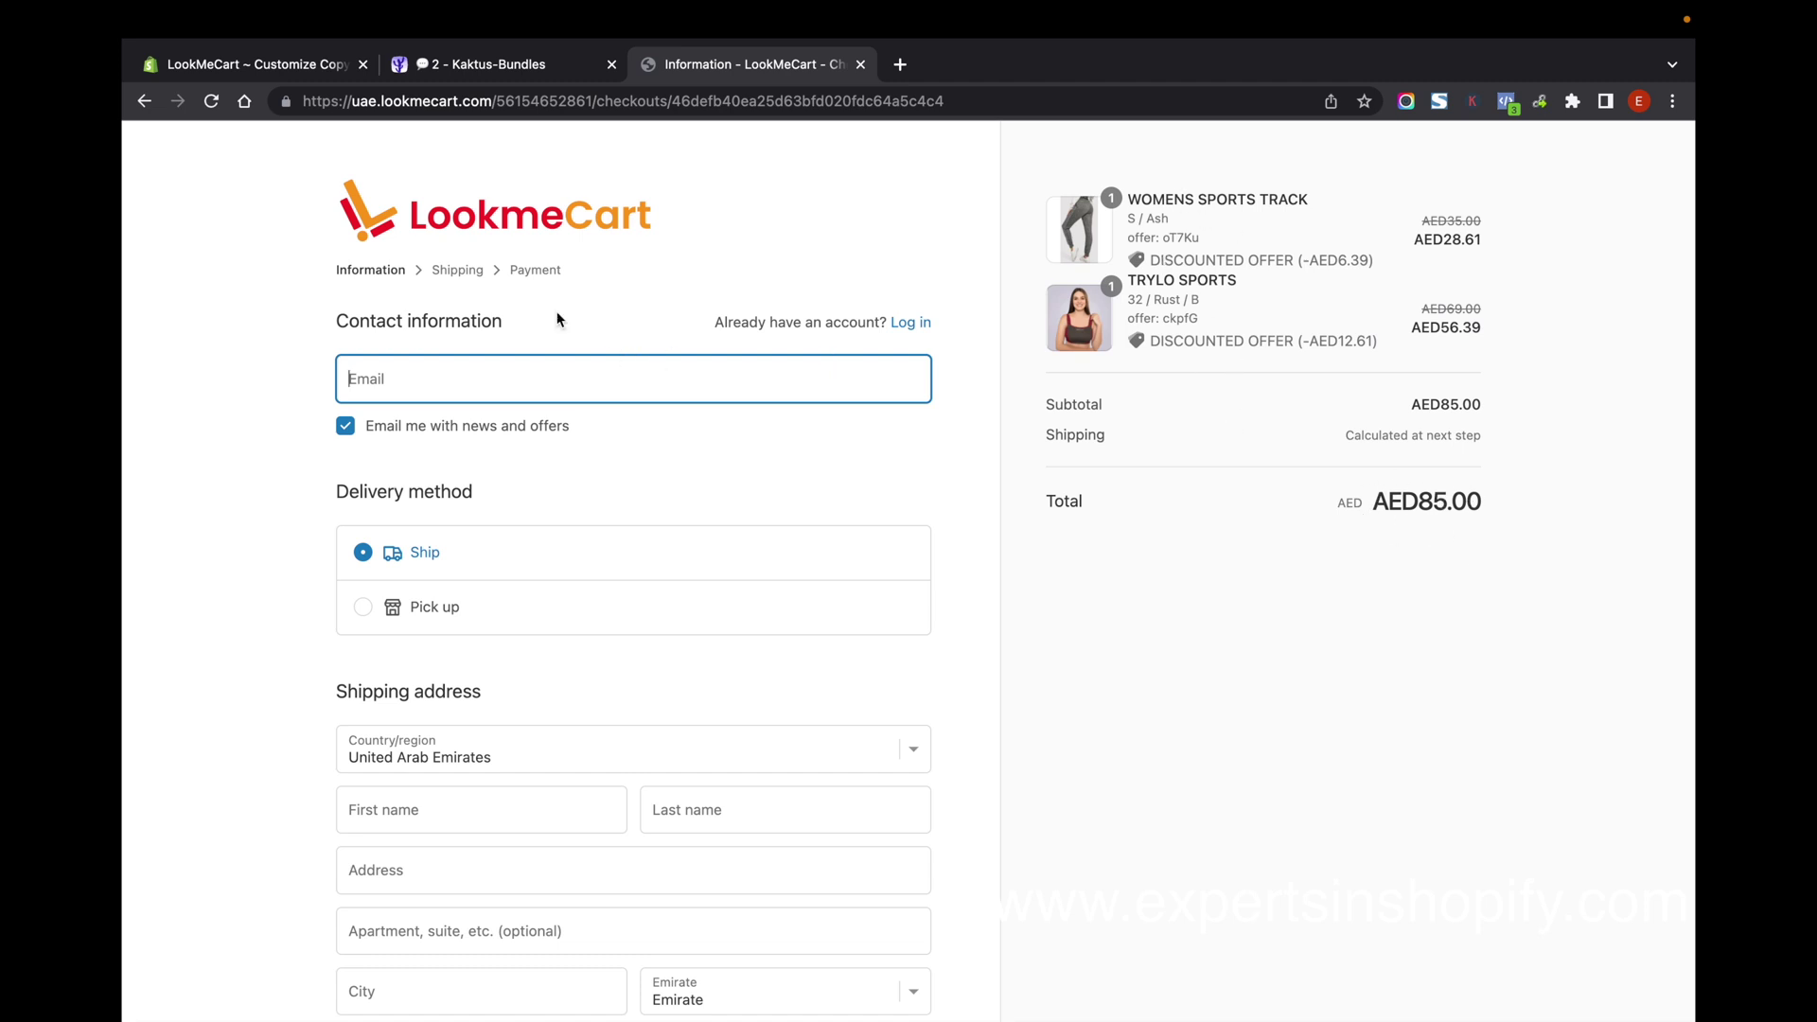
# Leave checkout for the store home page and return to the Kaktus Bundles dashboard
pyautogui.click(385, 227)
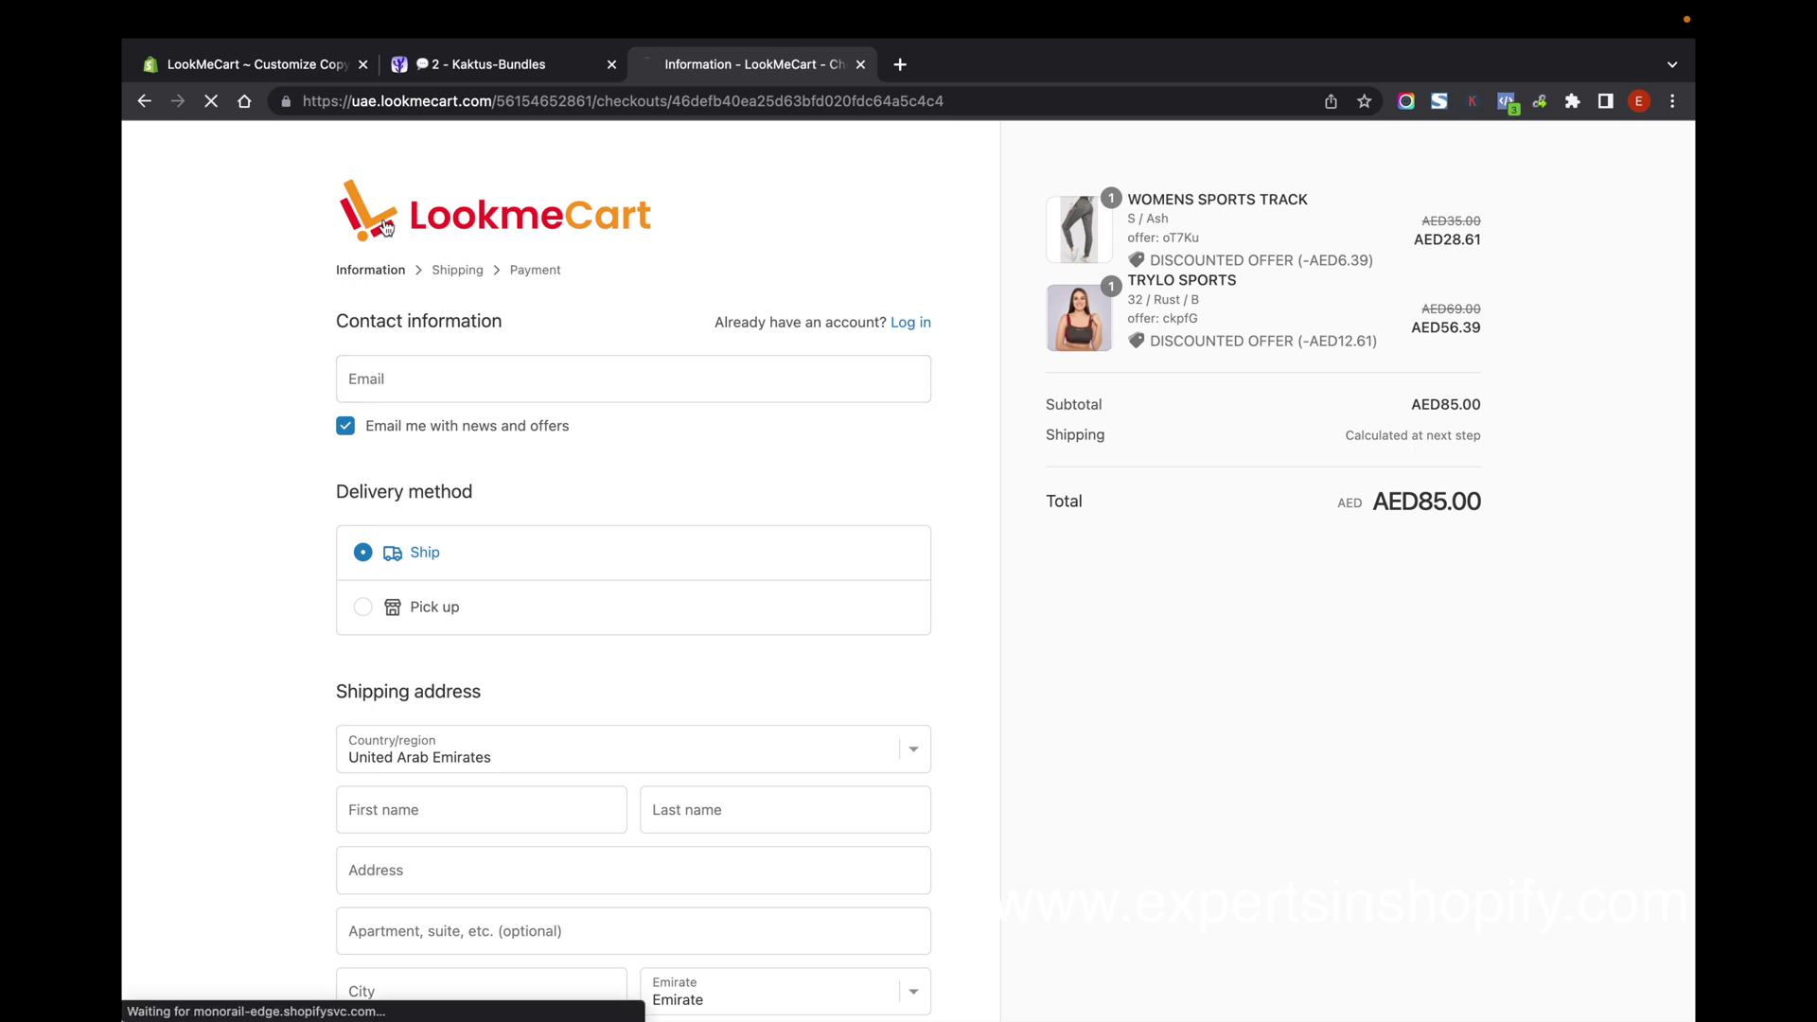
pyautogui.click(483, 66)
pyautogui.click(166, 322)
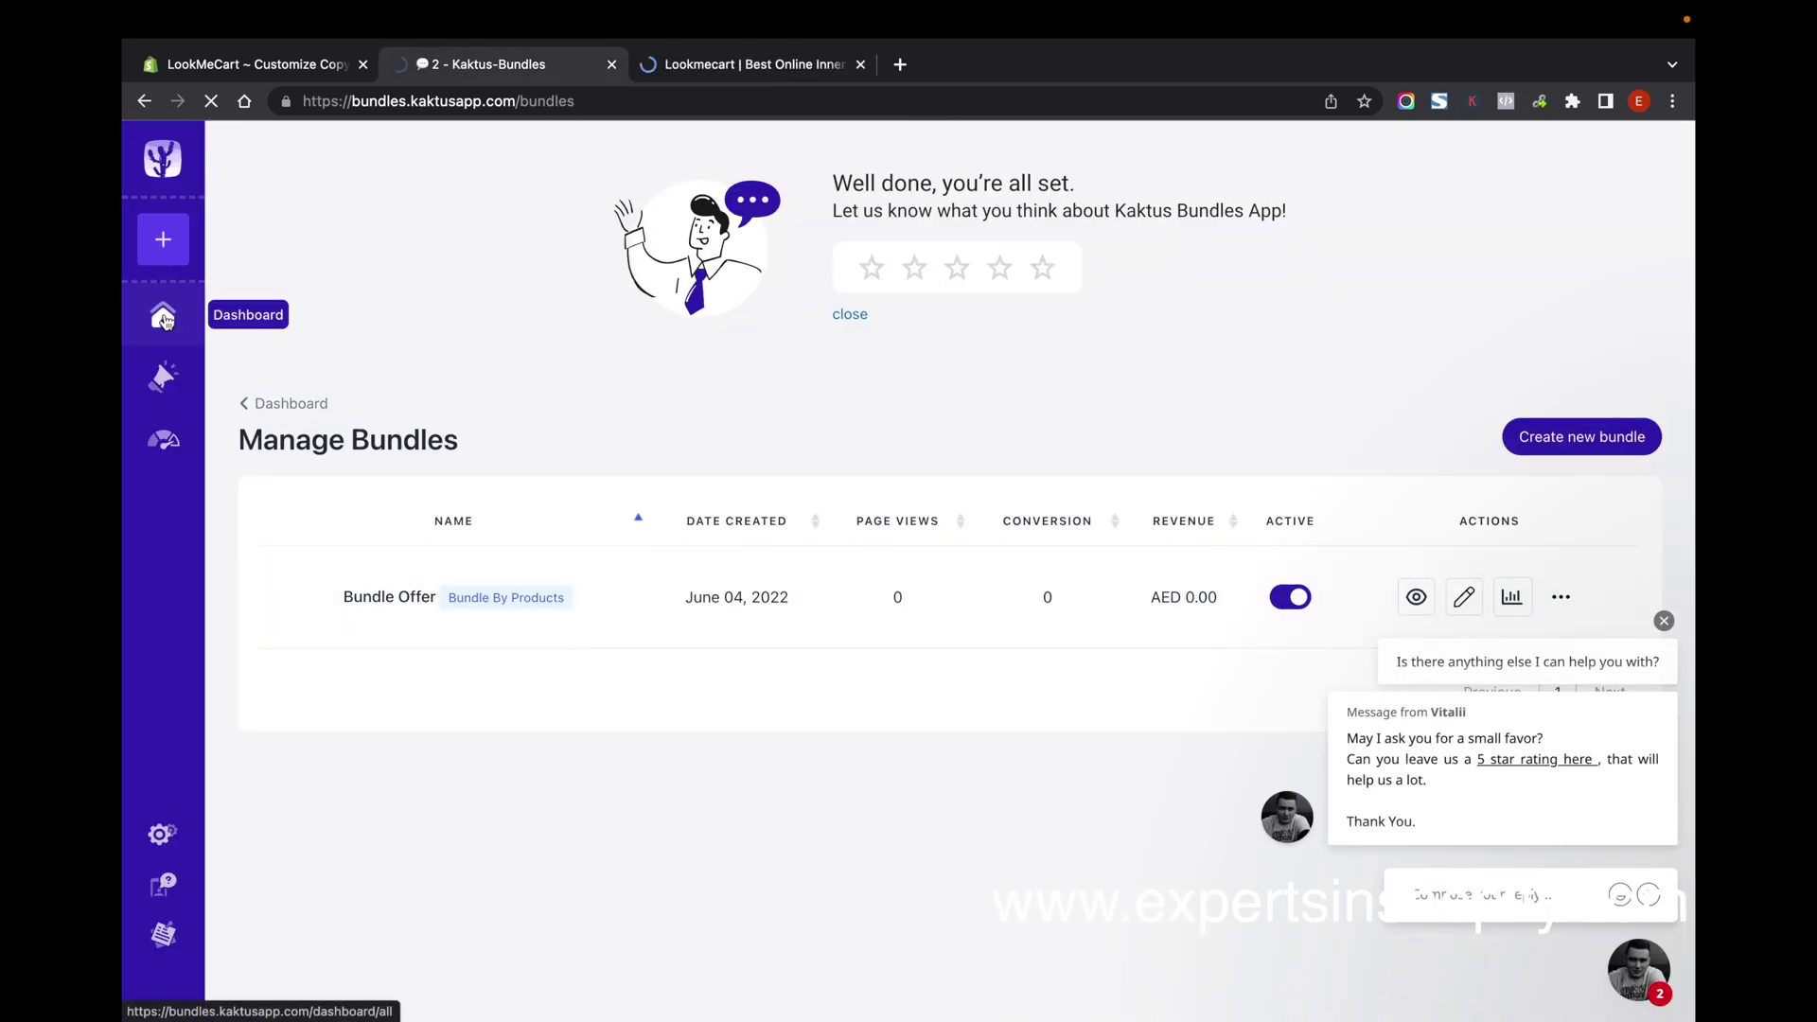